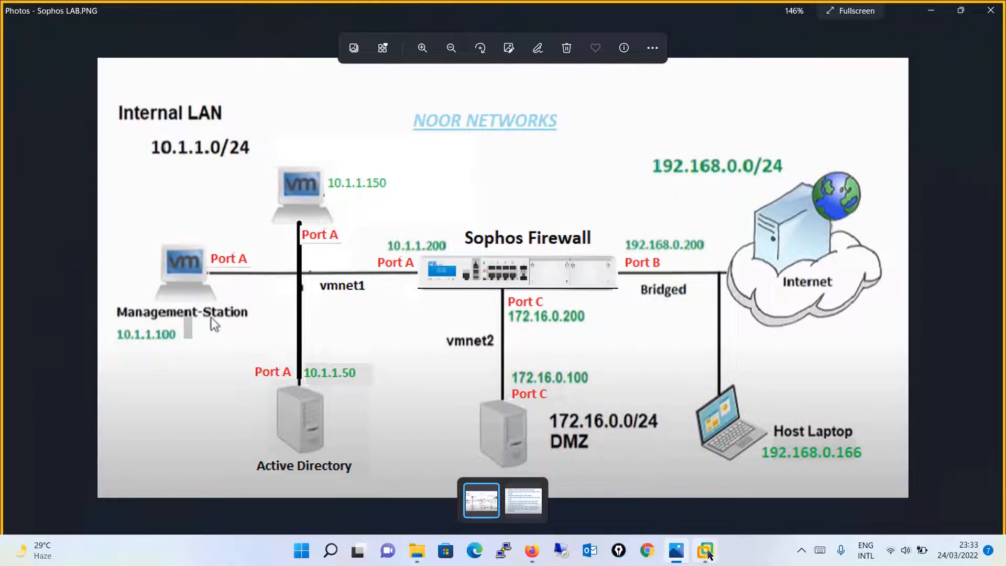
- Inspect the Sophos XG Firewall VM's third network adapter settings, closing without changes
mouse_move(705, 551)
left_click(640, 499)
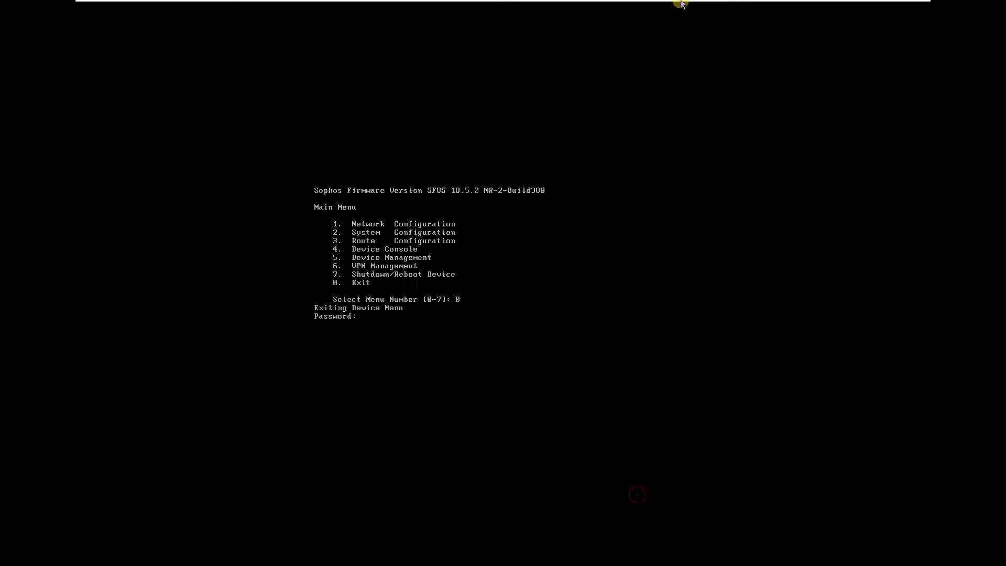
right_click(640, 6)
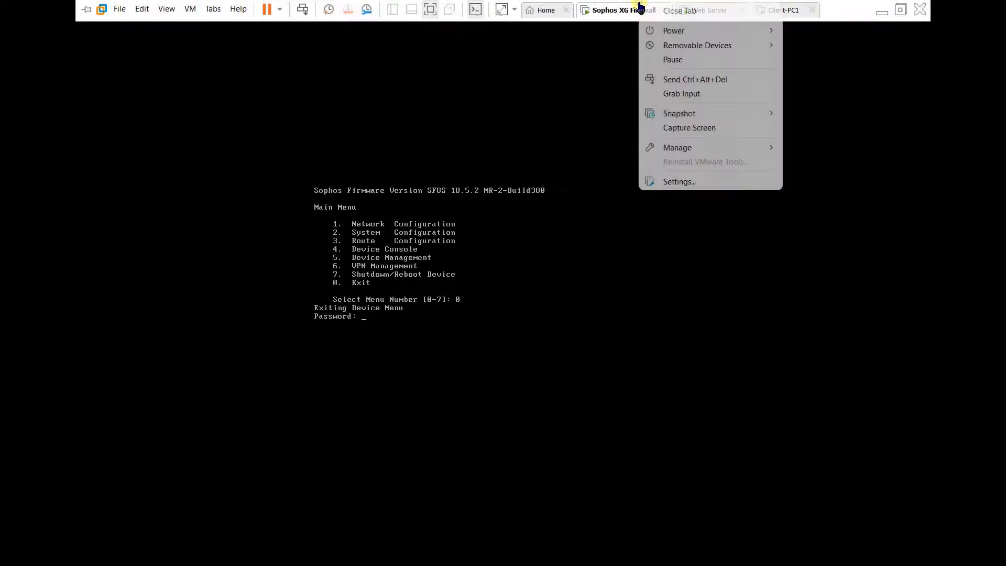
left_click(710, 182)
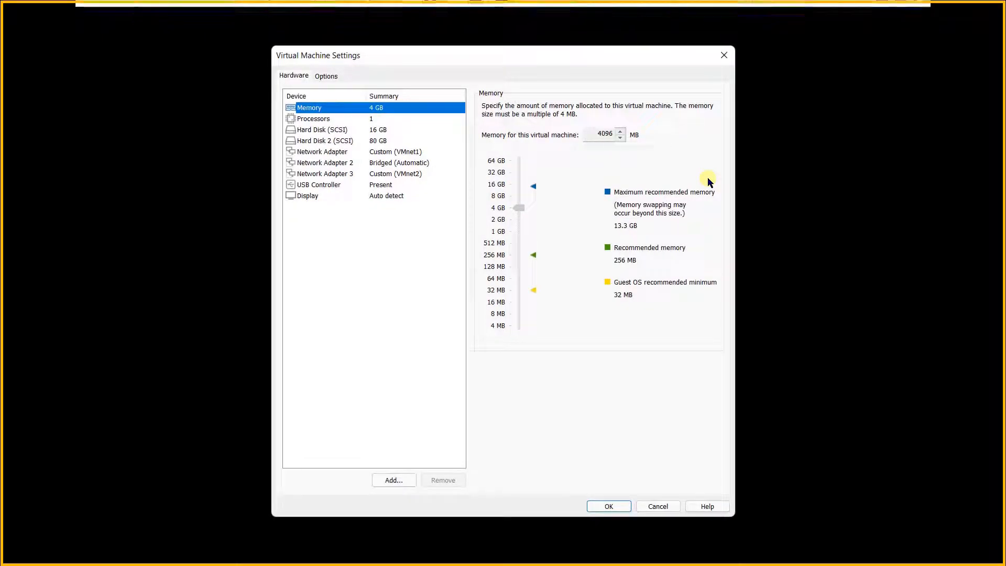
left_click(359, 173)
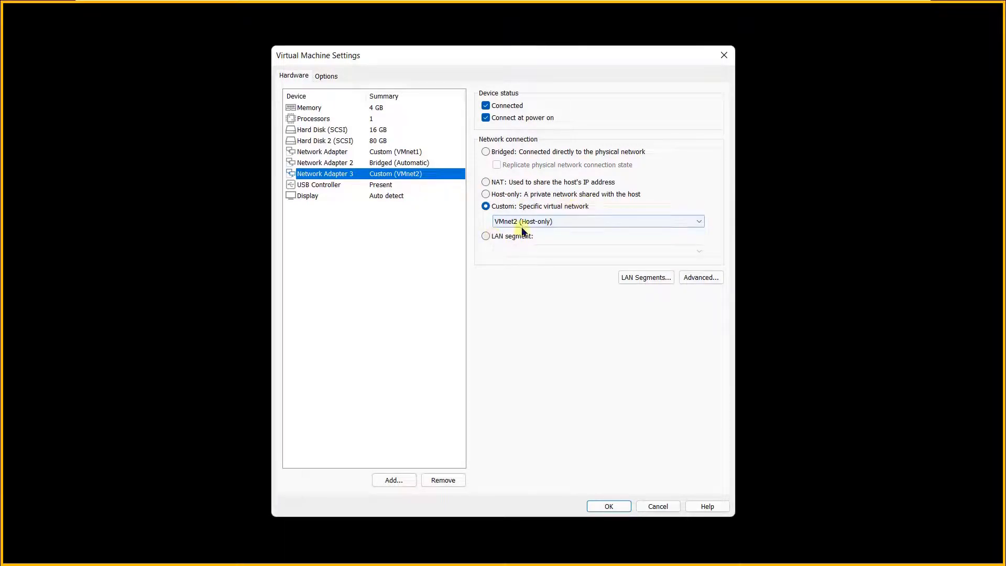
left_click(724, 55)
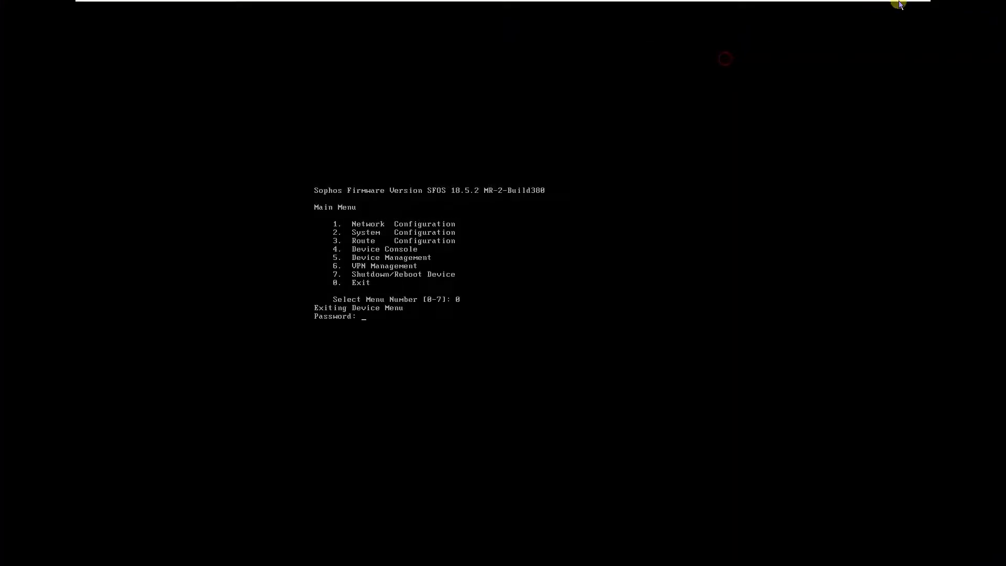
left_click(881, 4)
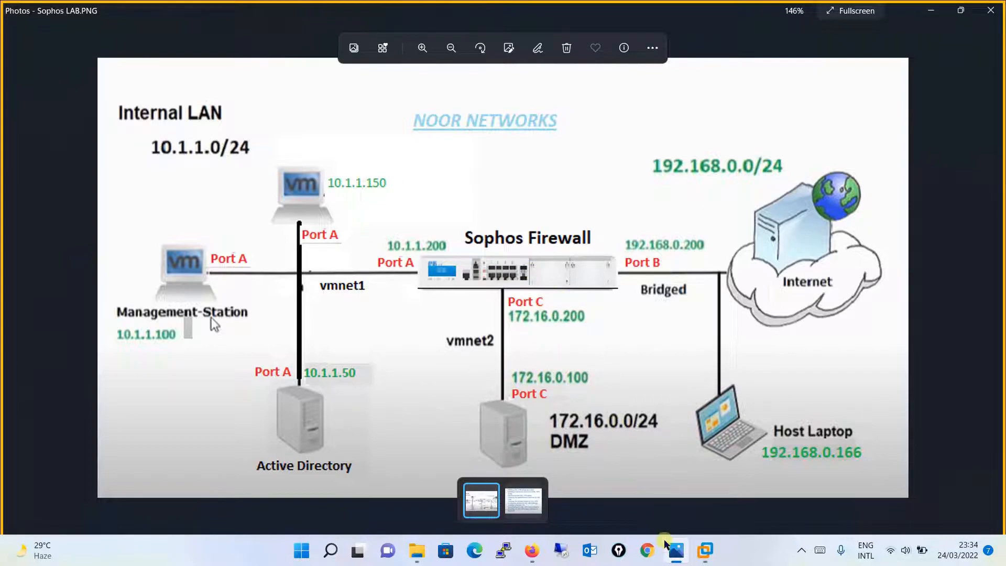
- On the Web Server VM, run ipconfig to confirm 172.16.0.100 with gateway 172.16.0.200
mouse_move(705, 550)
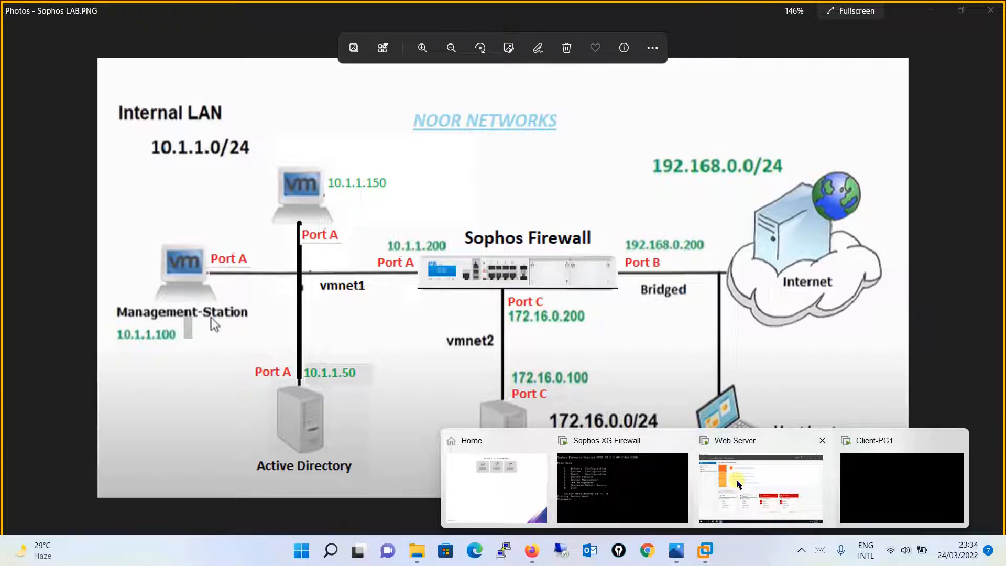
left_click(753, 498)
left_click(3, 563)
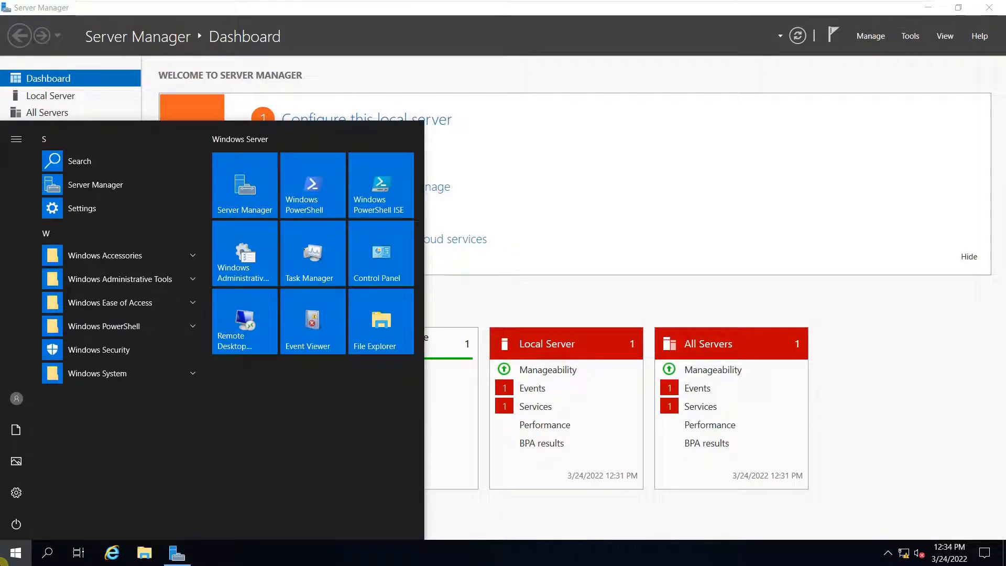
type("cmd")
key("Return")
type("uipconfig")
key("Return")
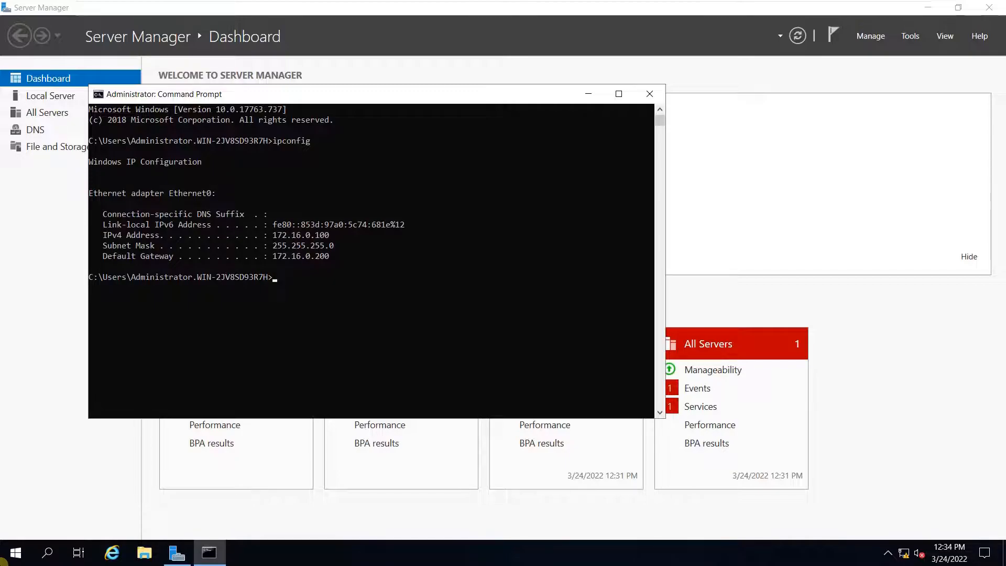
type("exit")
key("Return")
mouse_move(784, 9)
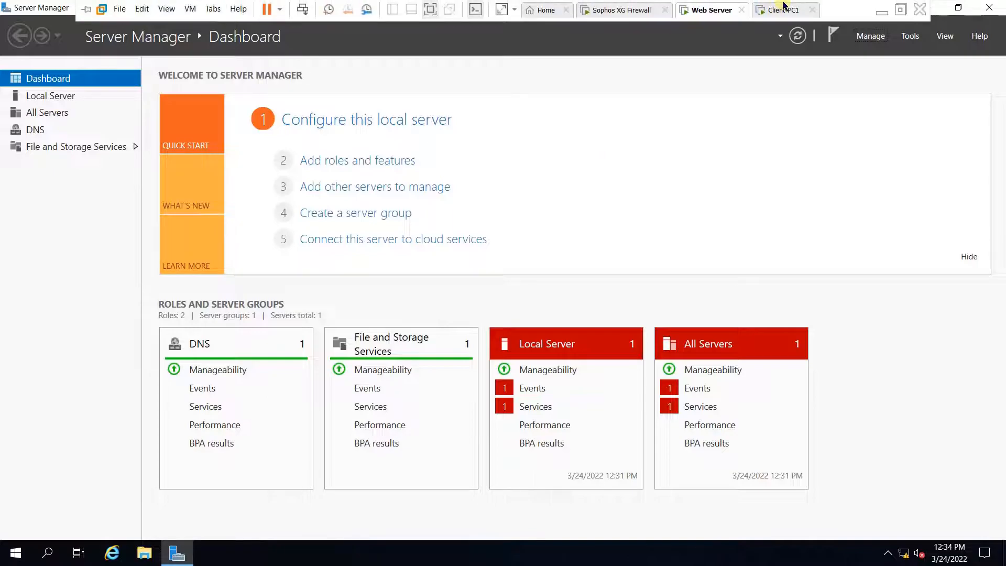
right_click(721, 11)
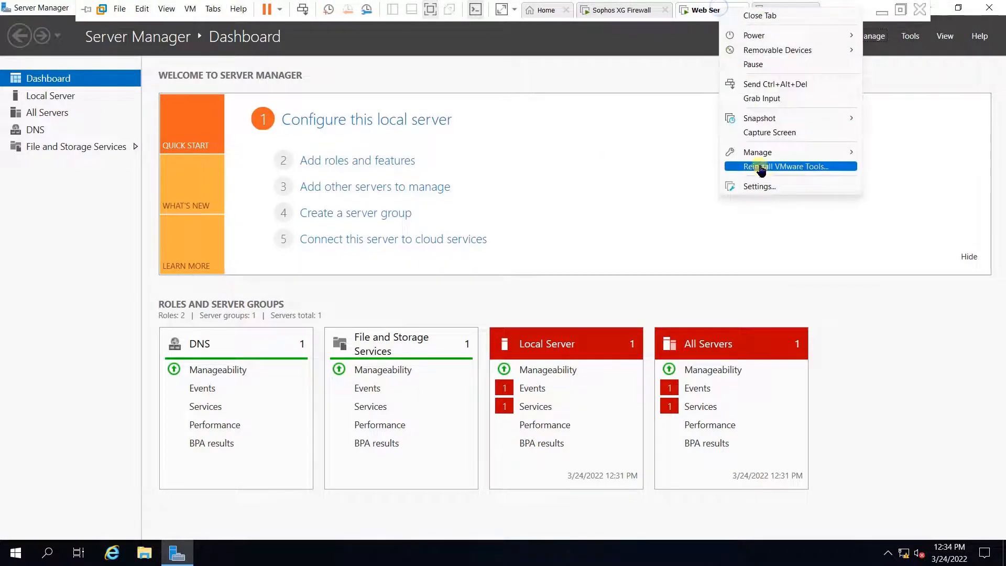
left_click(765, 188)
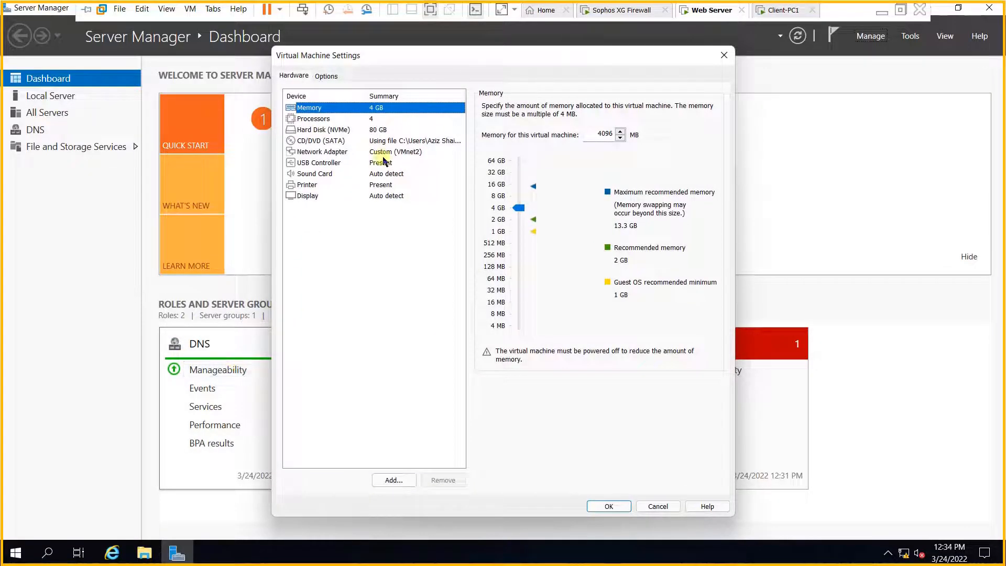
left_click(381, 152)
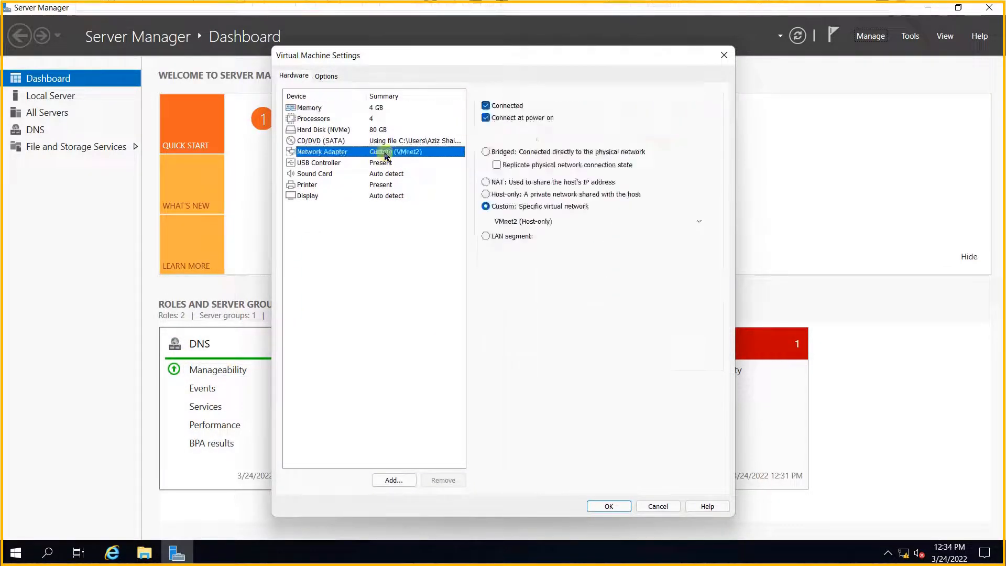
left_click(723, 57)
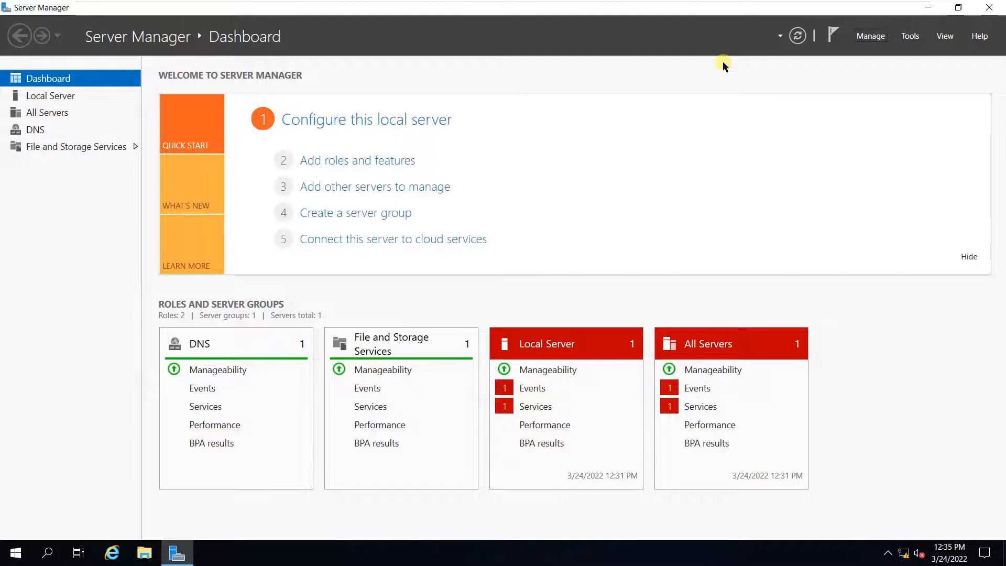
mouse_move(797, 2)
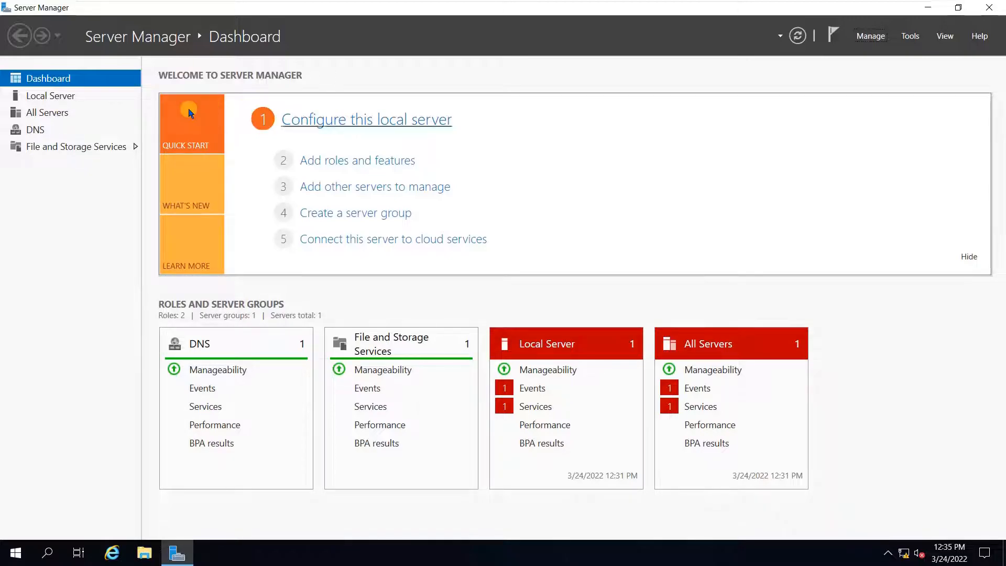
left_click(4, 560)
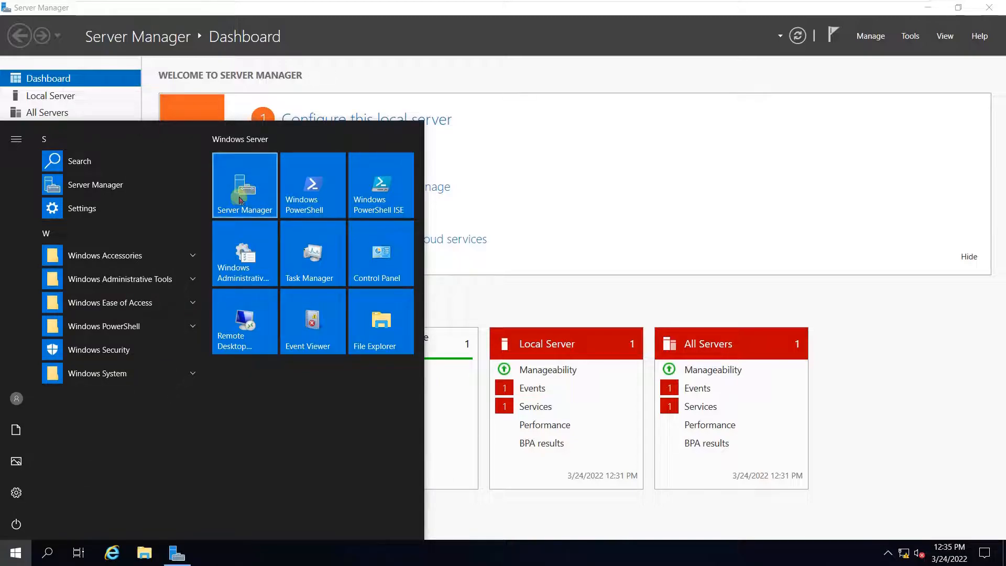
left_click(706, 197)
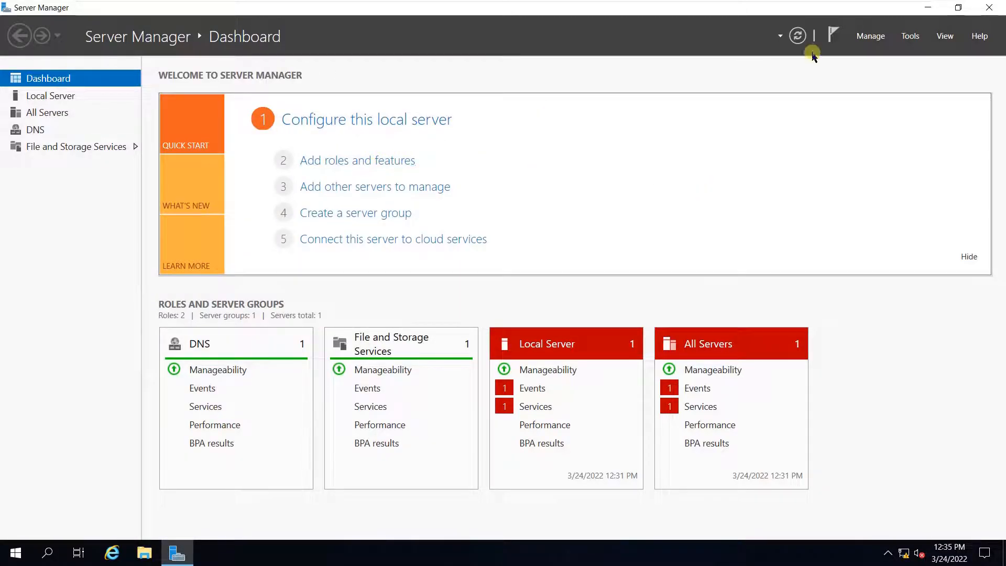
- In Add Roles and Features, select the Web Server (IIS) role with its management tools
left_click(880, 38)
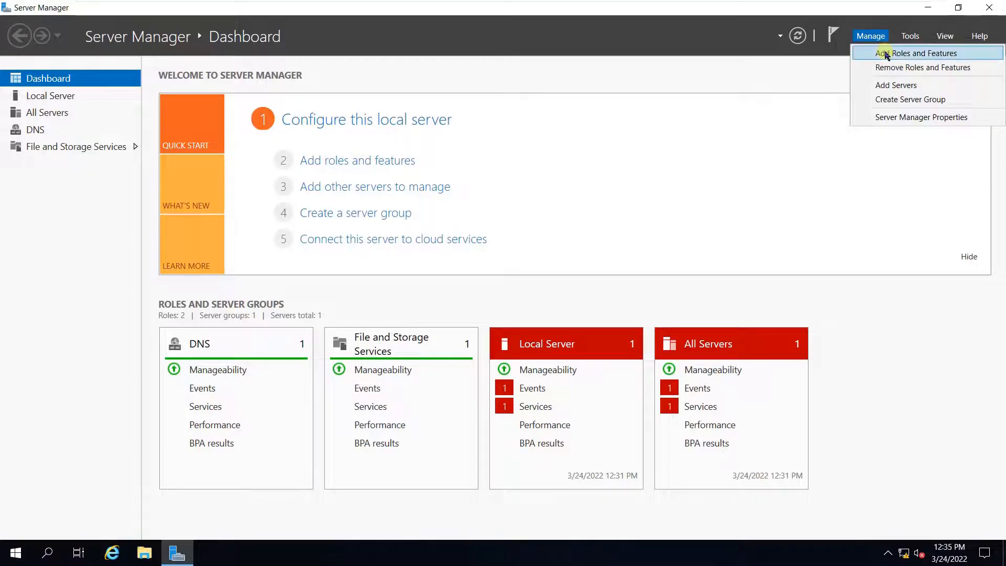
left_click(886, 53)
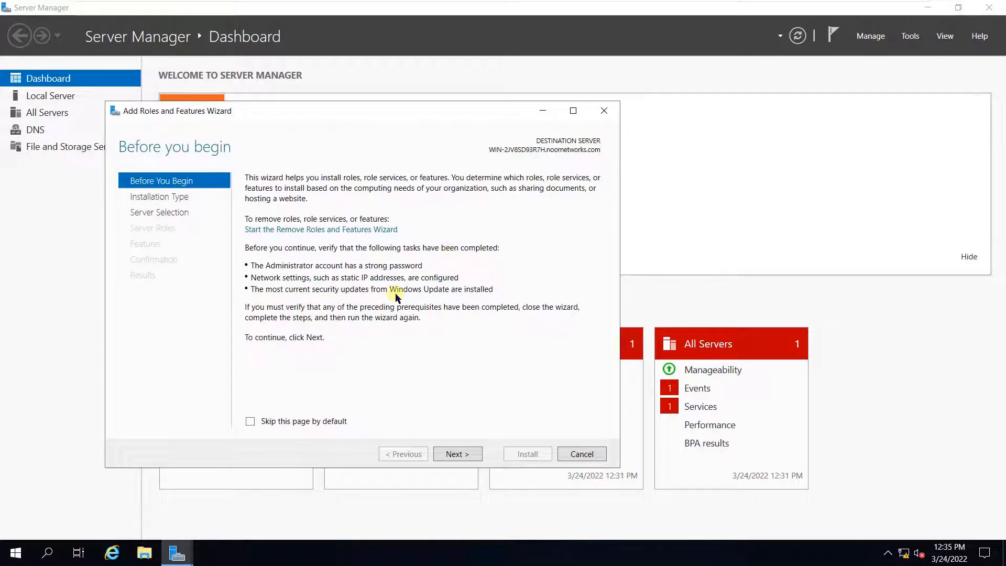
left_click(463, 456)
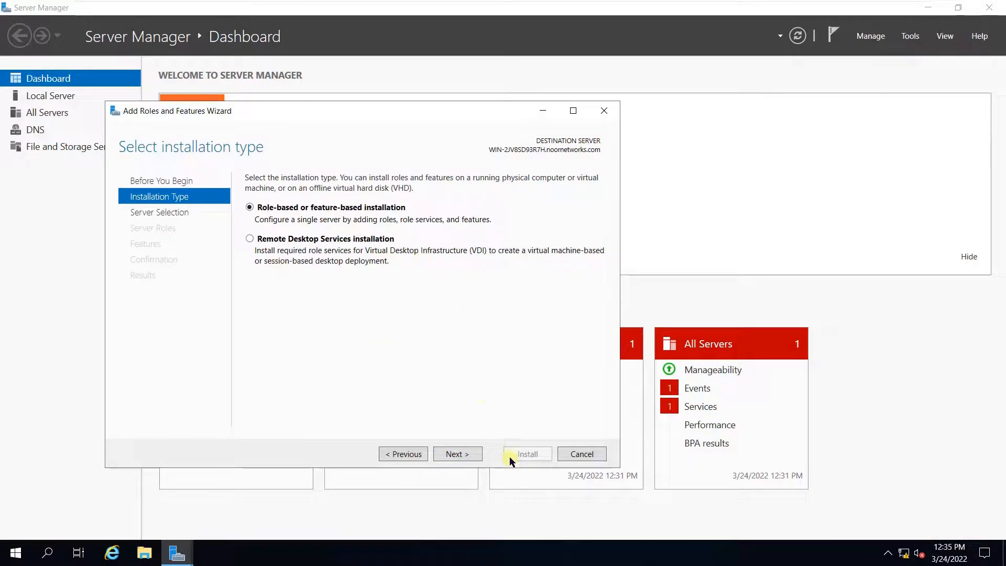
left_click(455, 457)
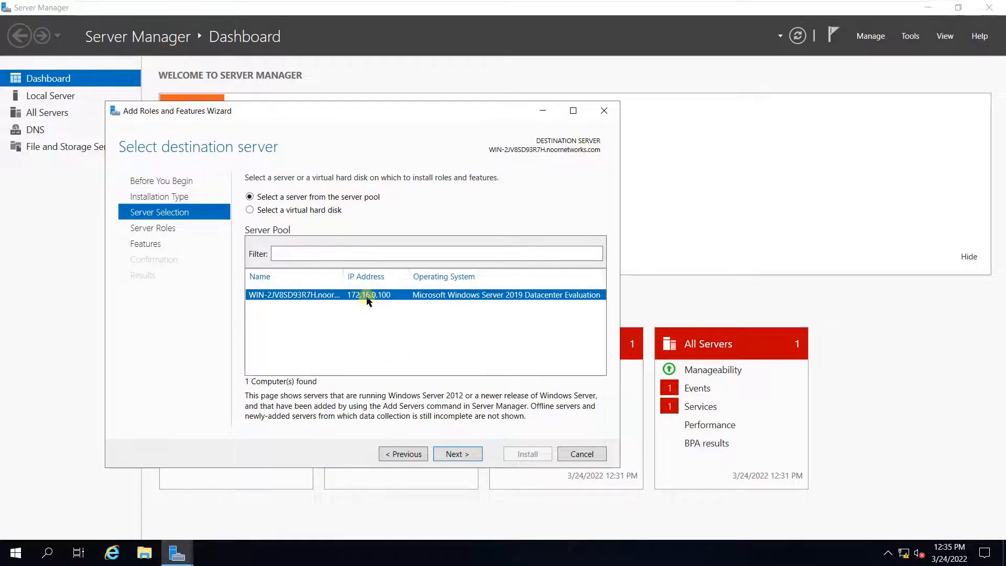
left_click(466, 457)
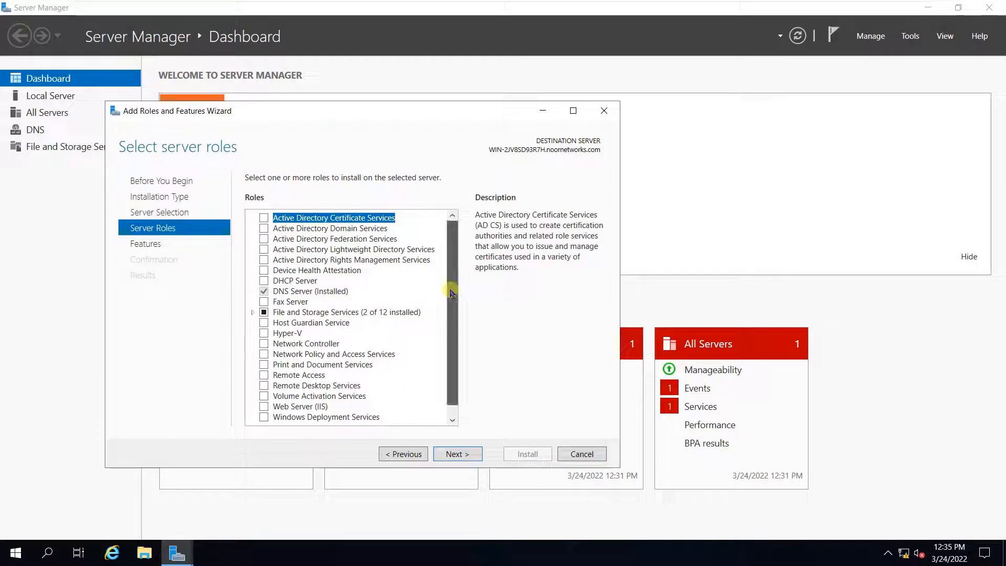
scroll(447, 414, "down", 1)
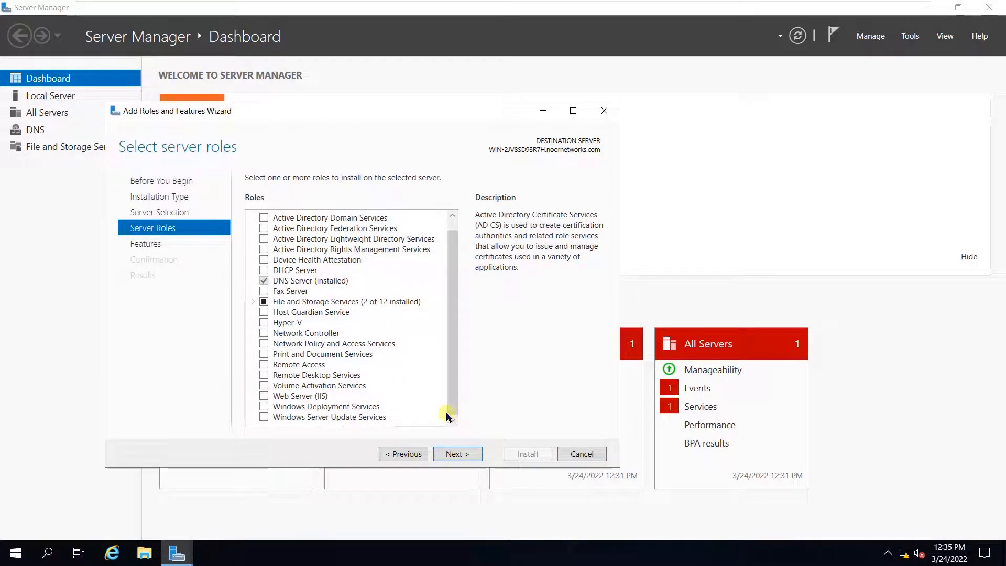
left_click(264, 396)
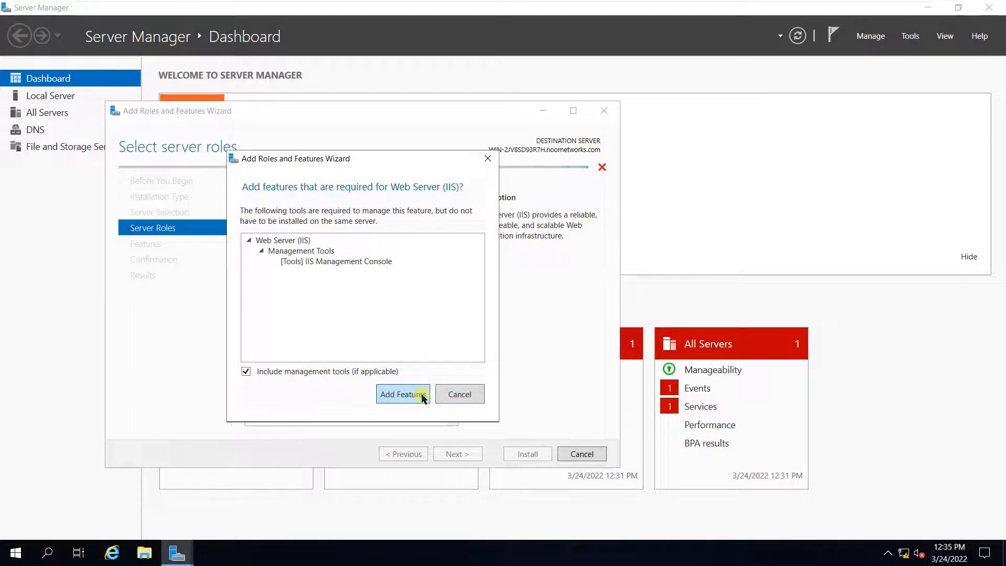
left_click(423, 397)
- Accept default features and IIS role services, install, and close the finished wizard
left_click(468, 456)
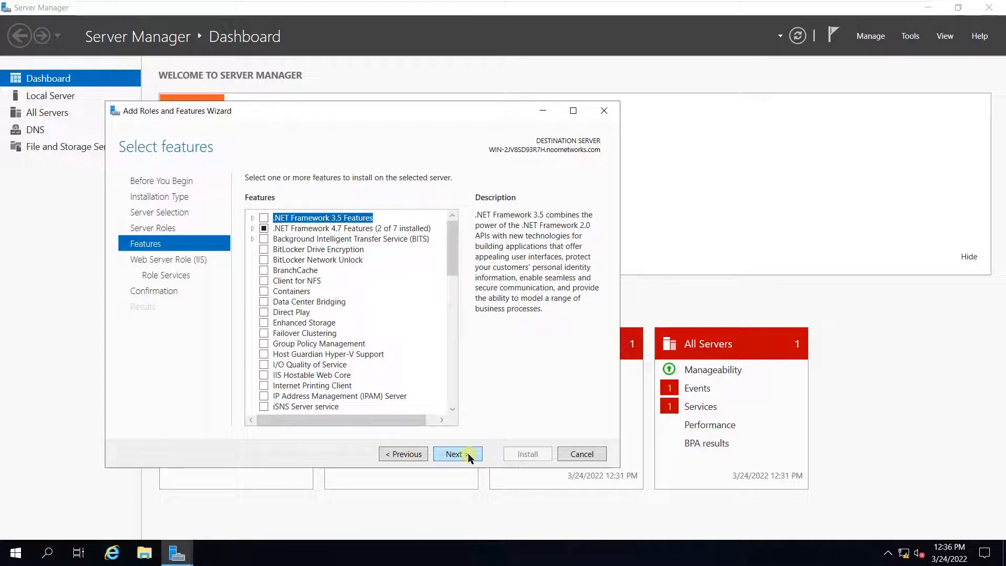
left_click(469, 456)
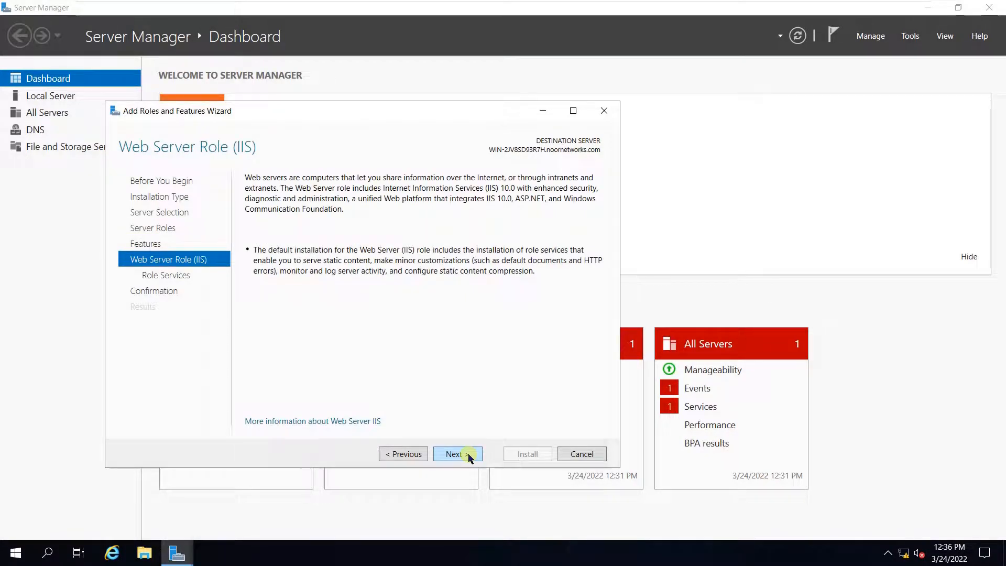
left_click(469, 456)
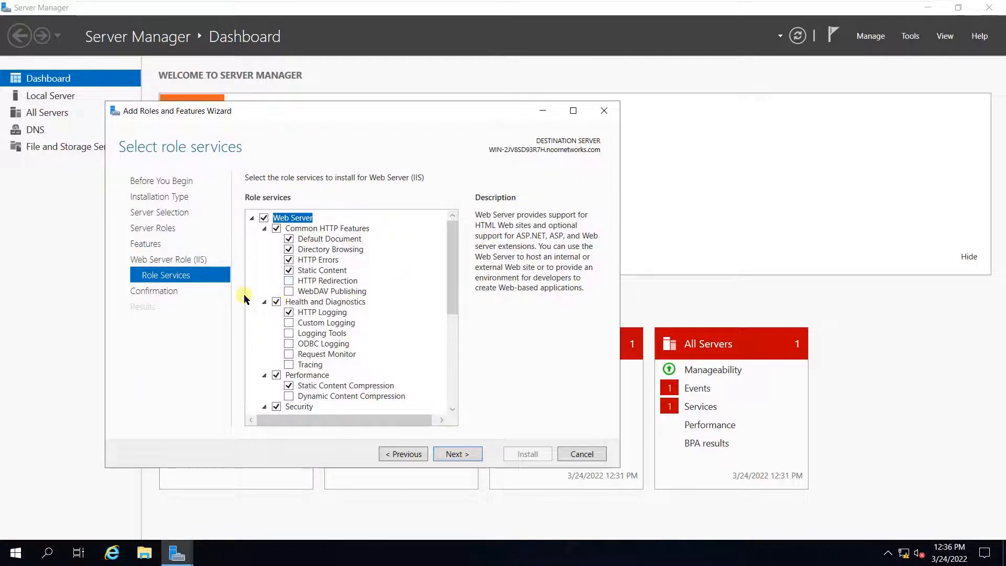
left_click(466, 456)
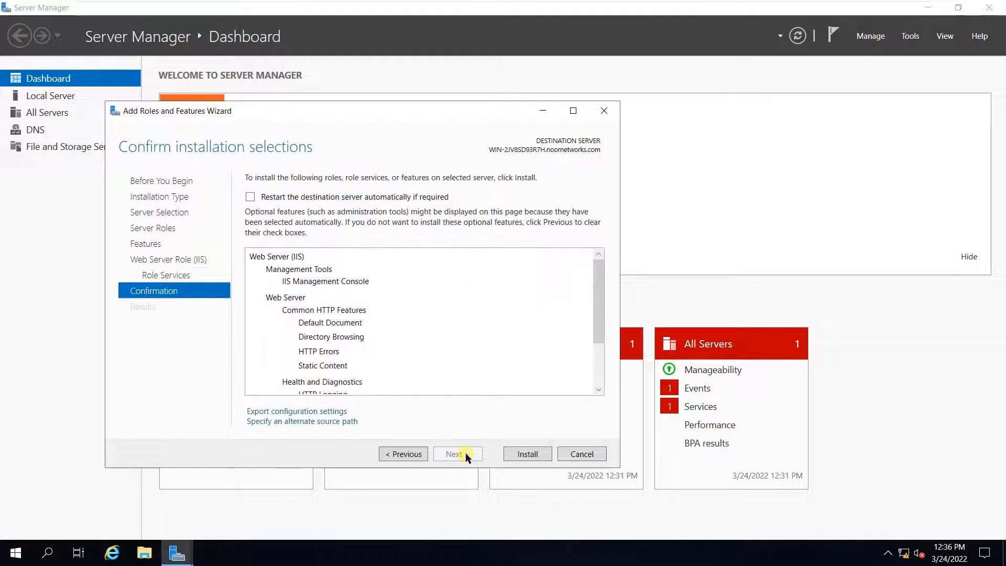
left_click(528, 454)
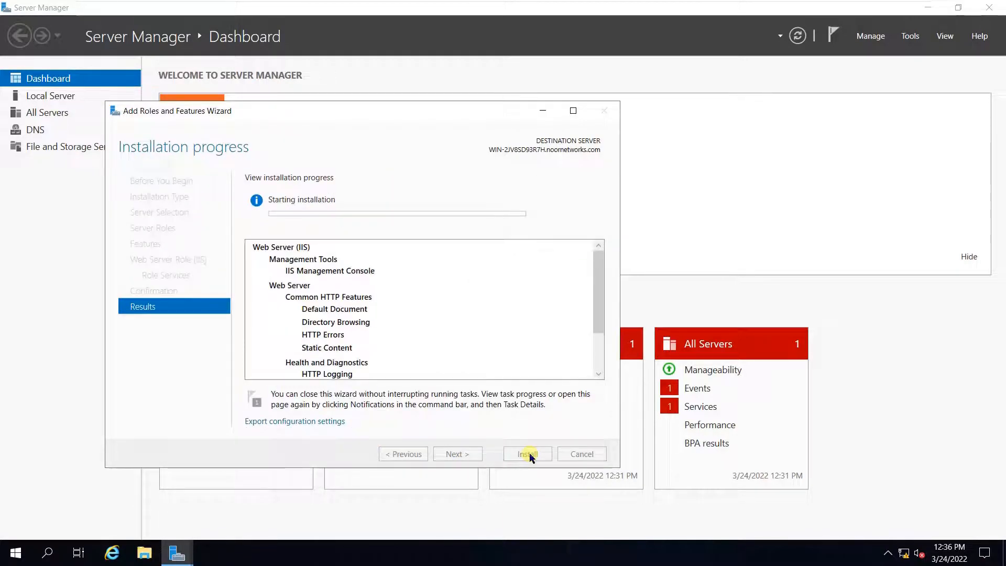
mouse_move(392, 4)
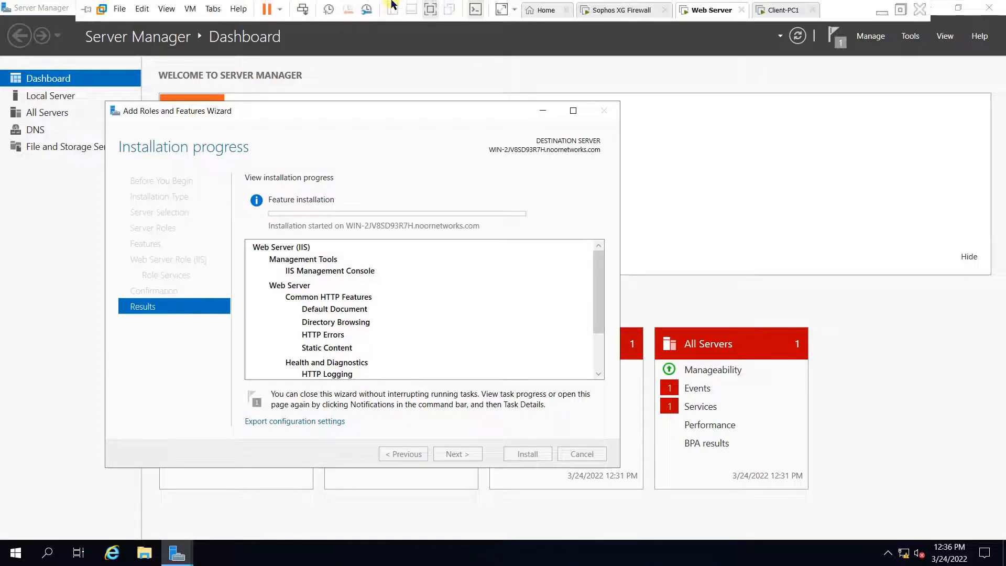
left_click(431, 10)
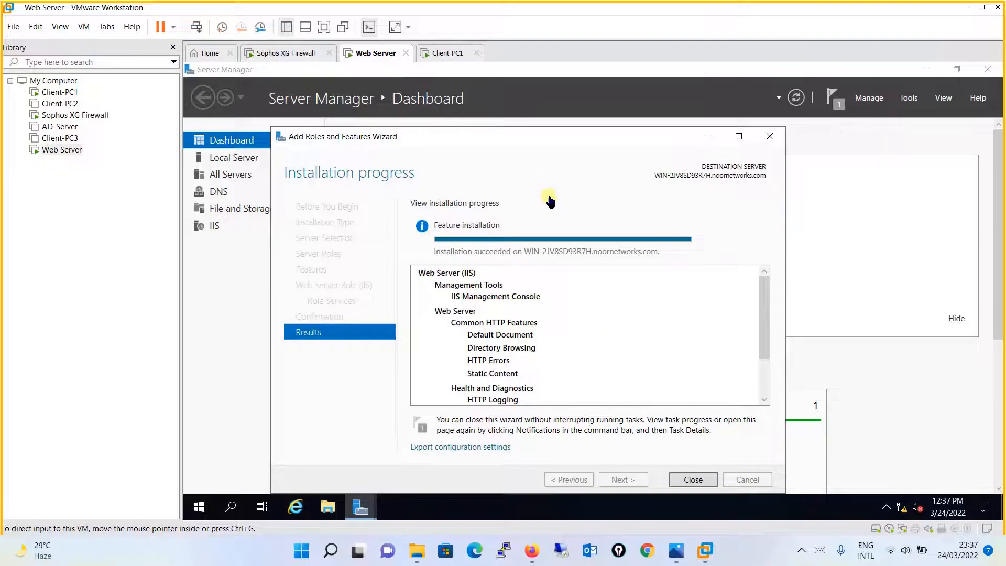
left_click(325, 28)
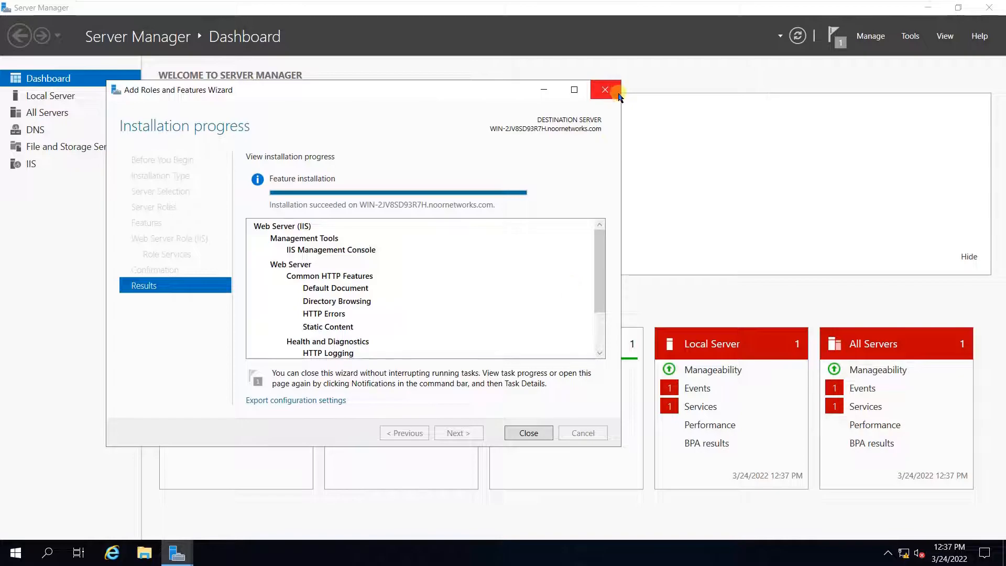
left_click(529, 435)
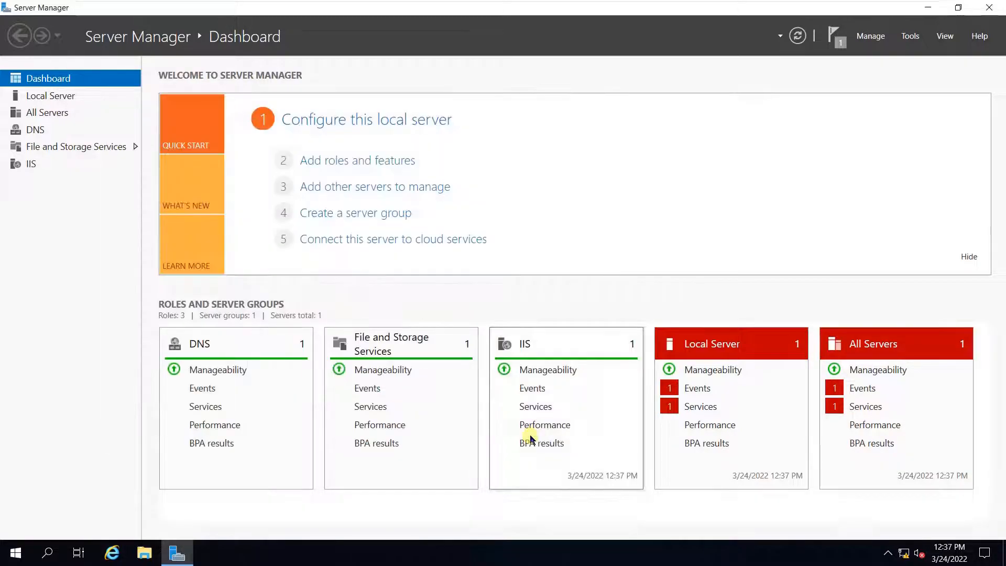
- Create a new text document on the desktop with its default name
left_click(928, 8)
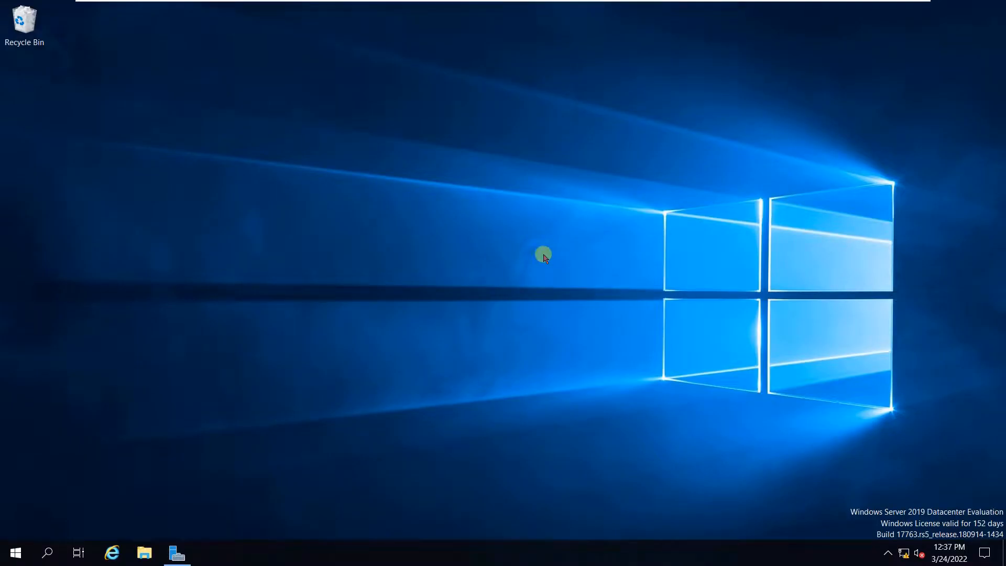
right_click(304, 246)
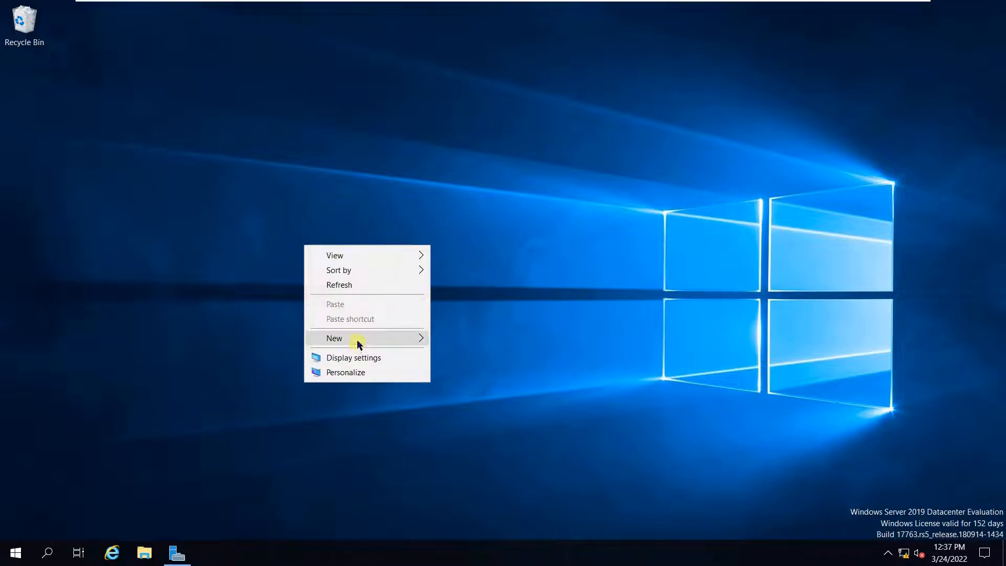
mouse_move(356, 340)
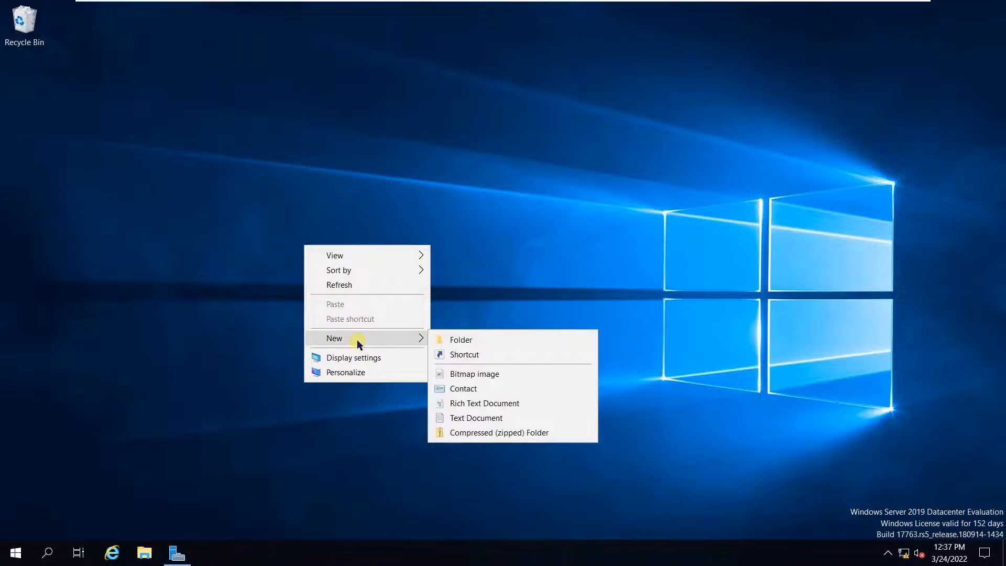
left_click(477, 420)
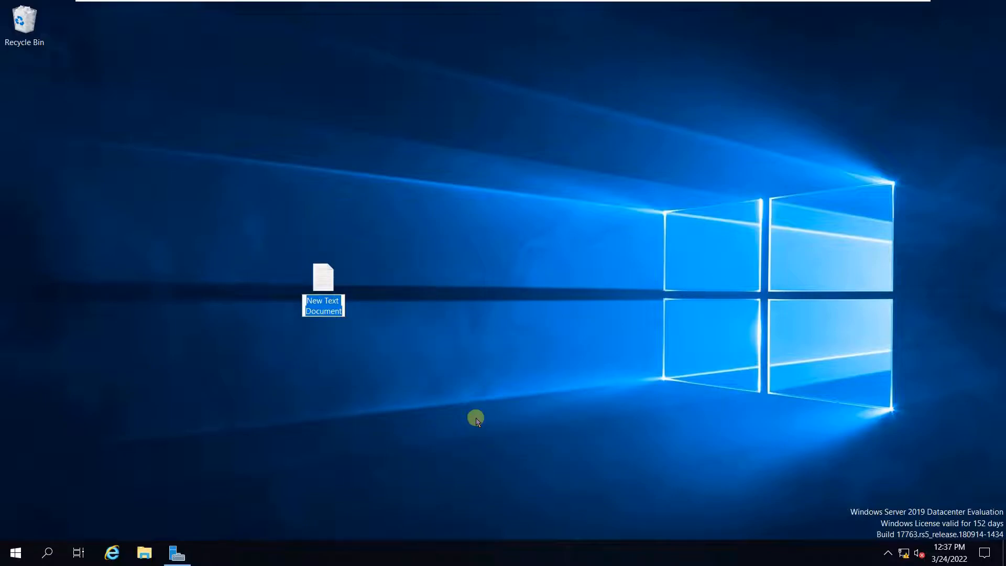
key("Return")
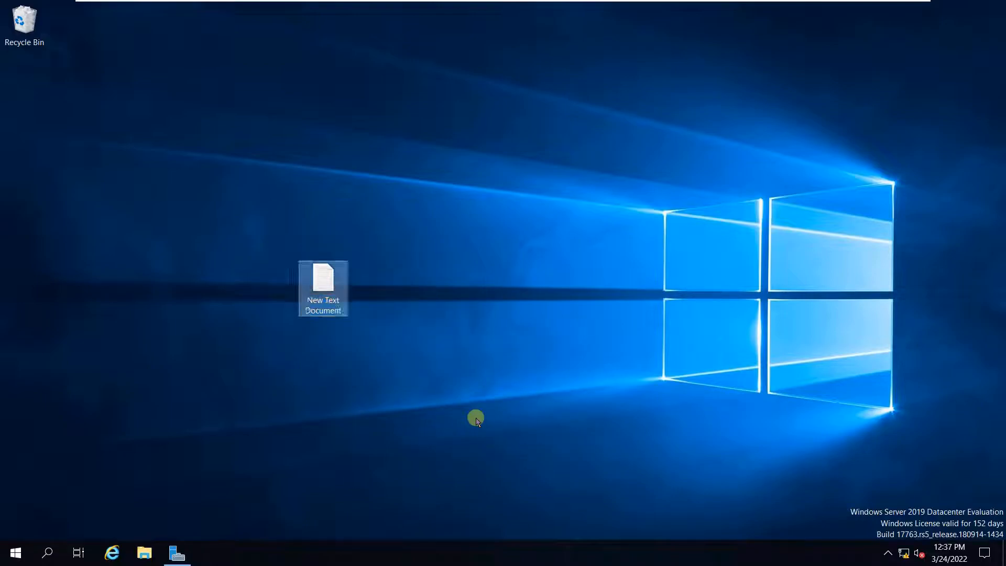
left_click(477, 420)
- In Notepad, type 'My Website - Noor Networks LABS' and begin saving it
left_click(4, 559)
type("note")
key("Return")
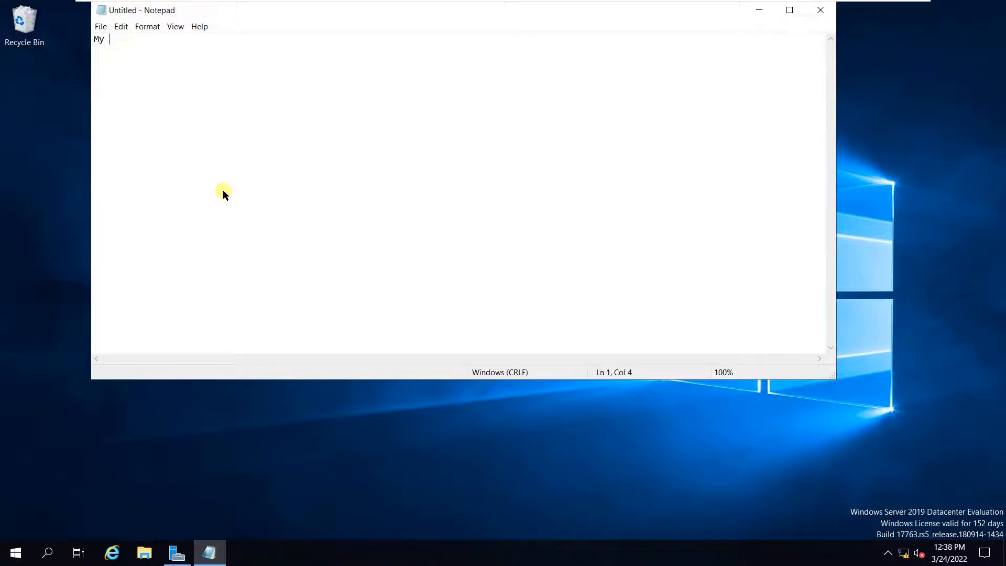
type("My Website - Noor Networks")
type("LA")
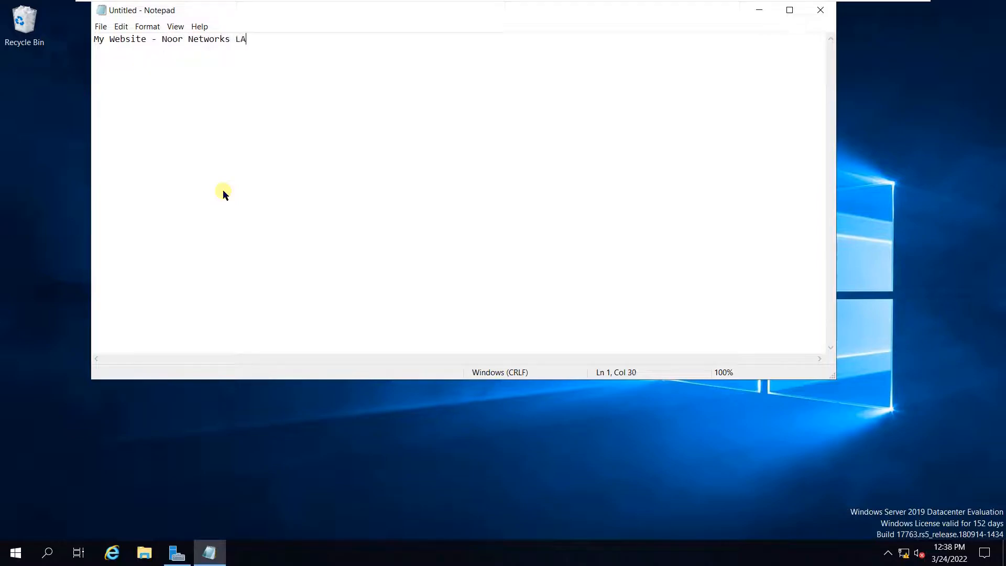
type("BS")
key("ctrl+s")
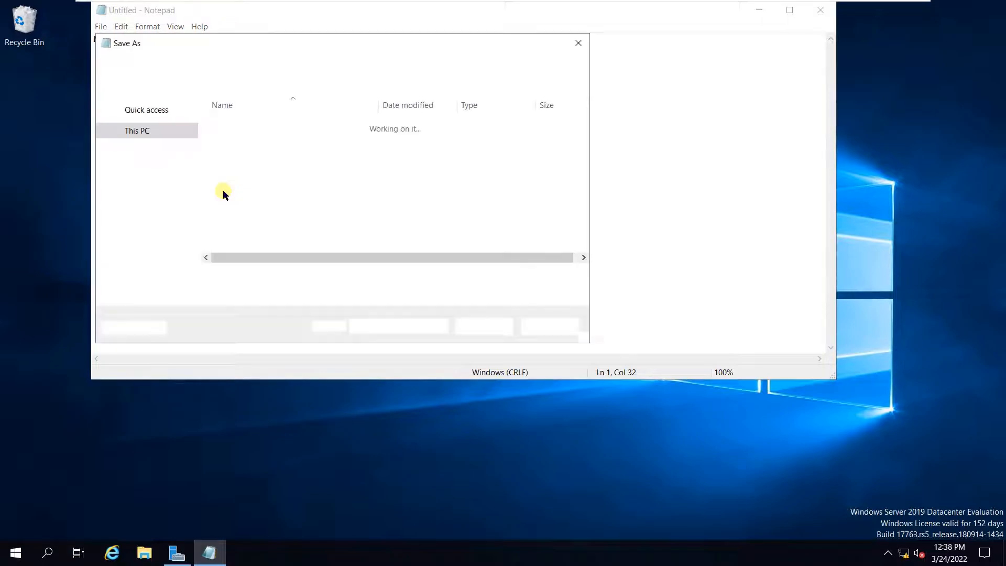
- Save the note to the Desktop as Test.html using All Files type, then close Notepad
left_click(152, 133)
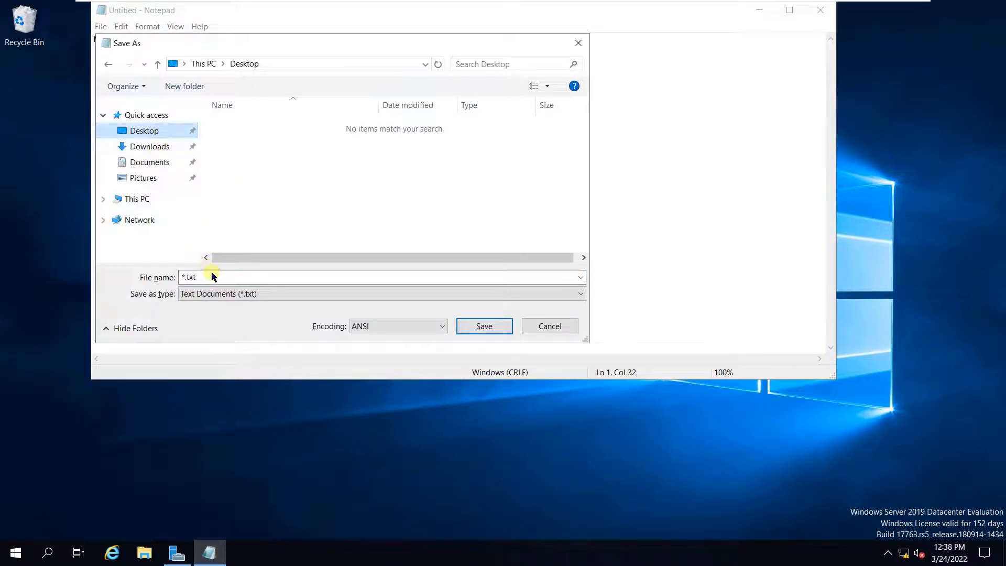
type("Tes")
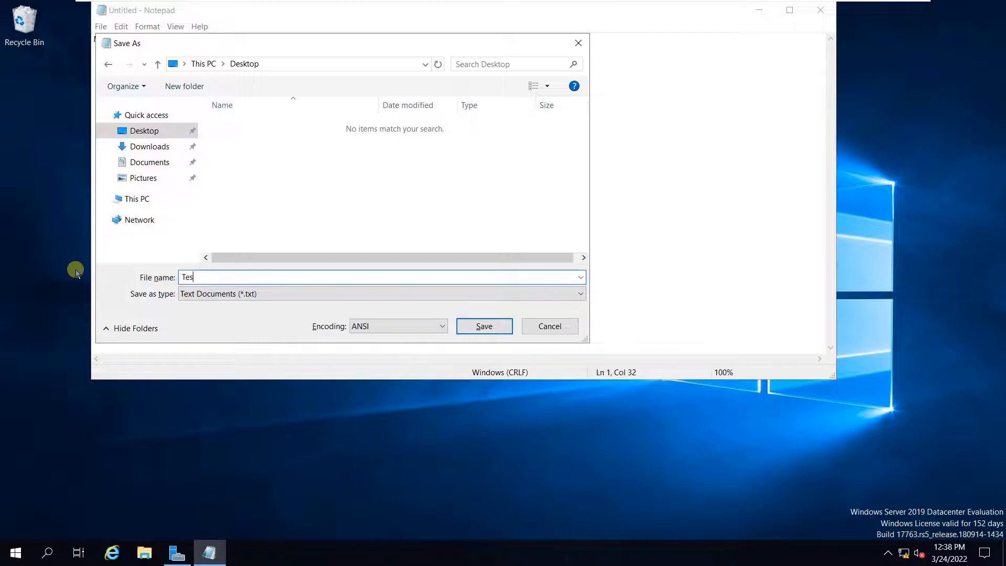
type("t.html")
left_click(234, 292)
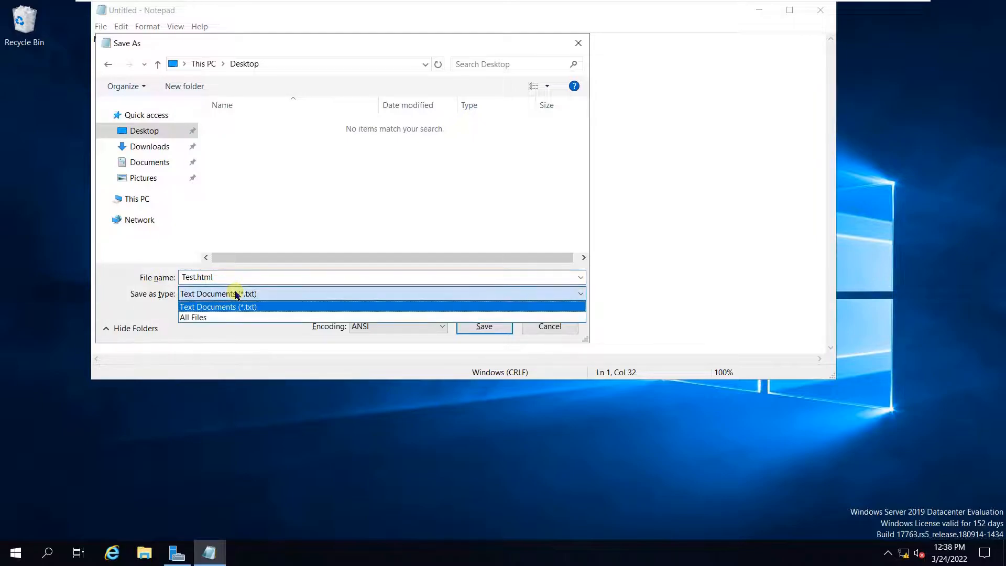
left_click(234, 316)
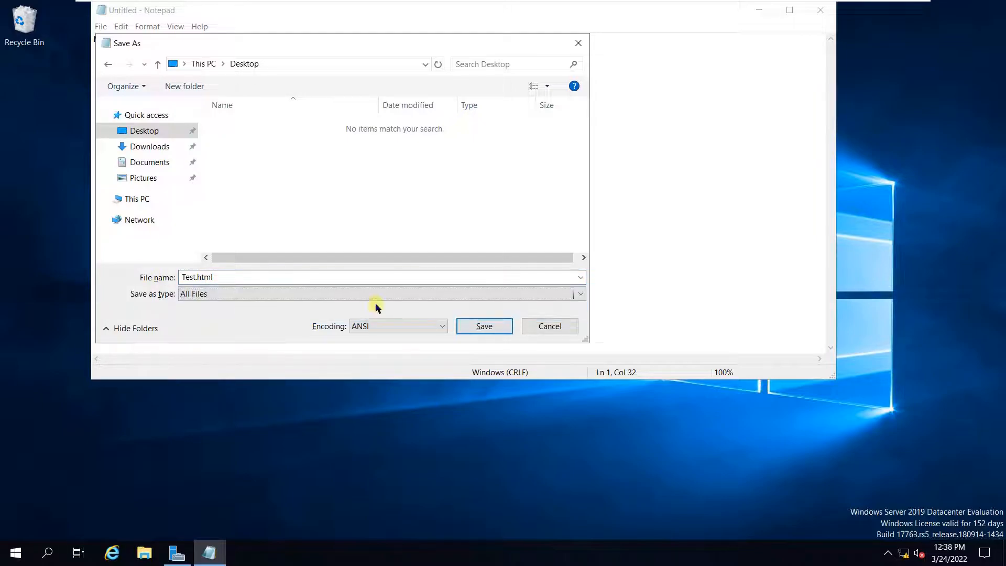
left_click(464, 330)
mouse_move(873, 5)
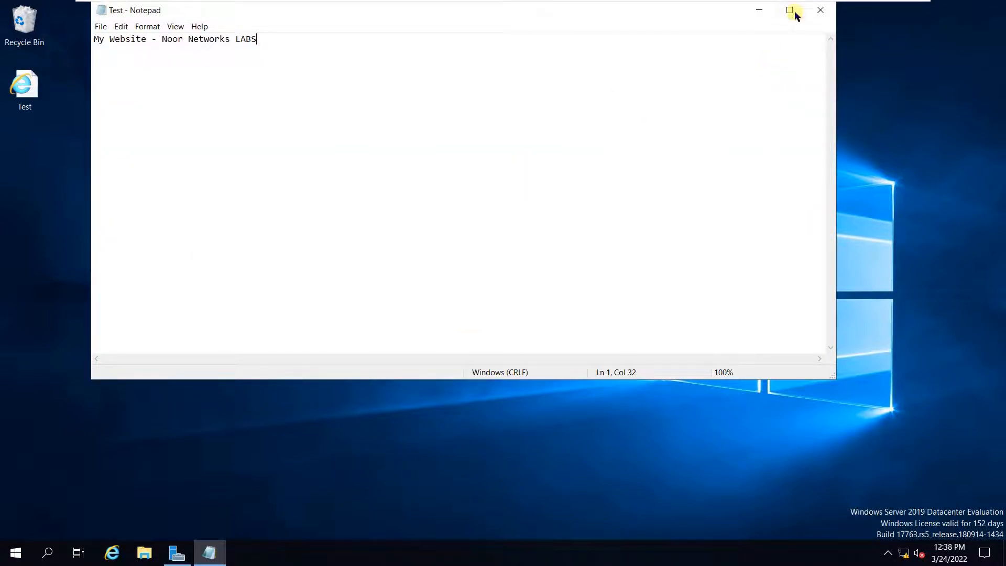
left_click(821, 10)
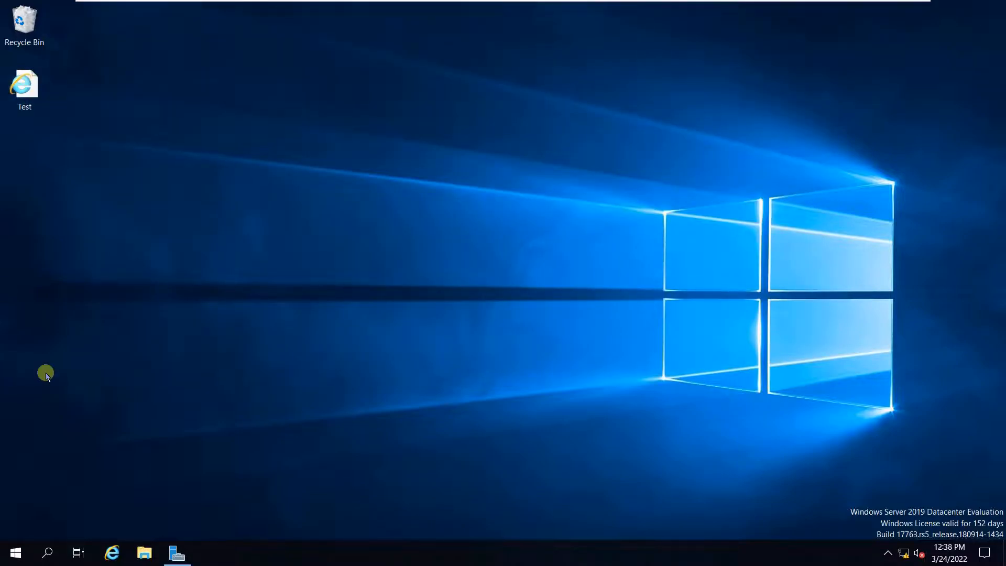
- Browse File Explorer to C:\inetpub\wwwroot
left_click(141, 559)
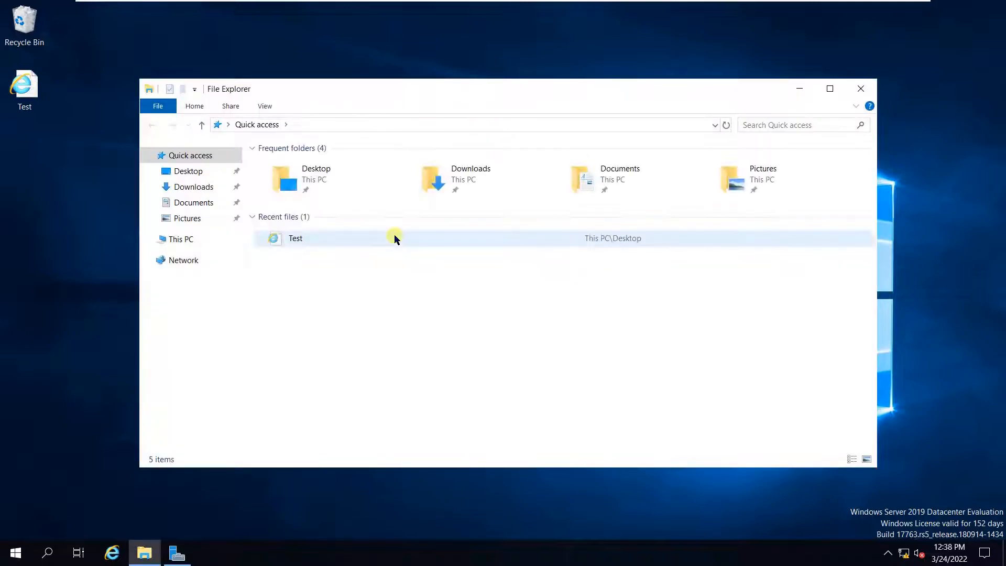
left_click(192, 240)
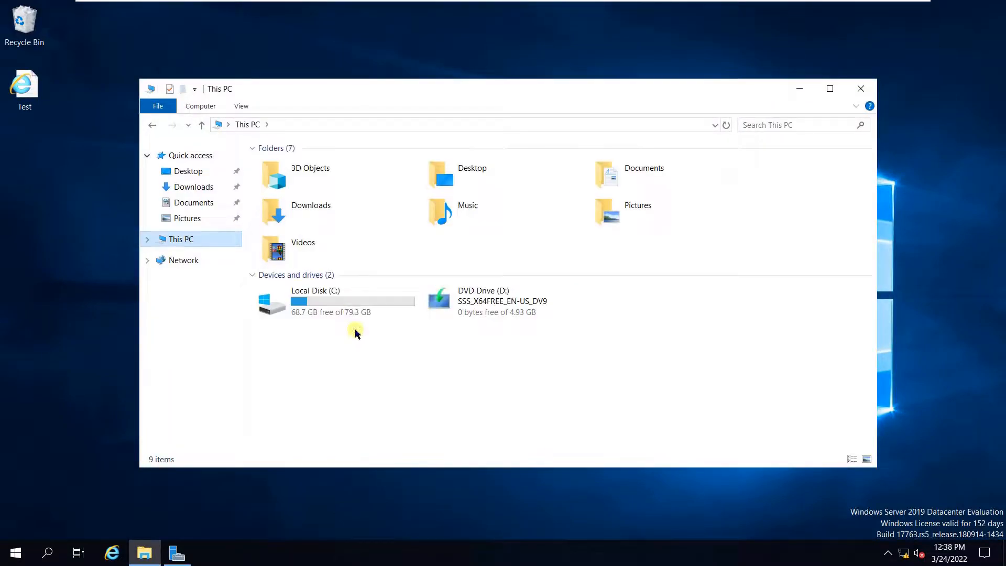
left_click(345, 308)
double_click(343, 308)
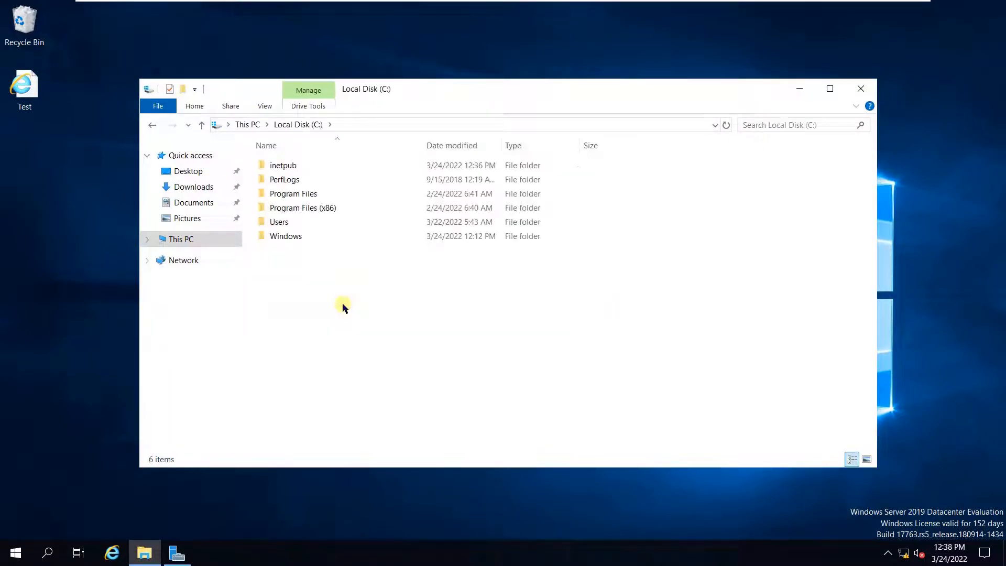
double_click(300, 167)
double_click(305, 228)
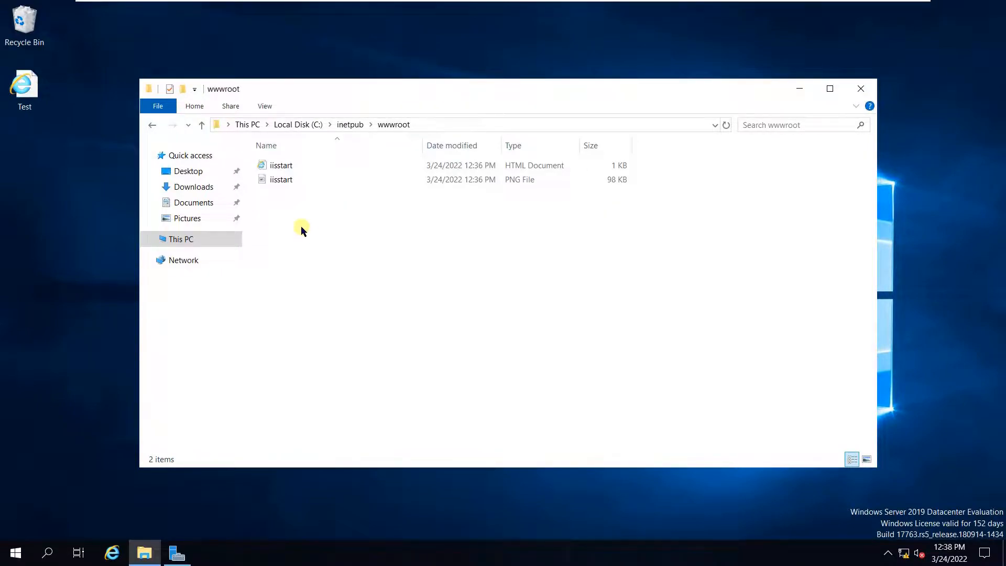
- Create a Test folder in wwwroot and move the desktop Test.html into it
right_click(310, 226)
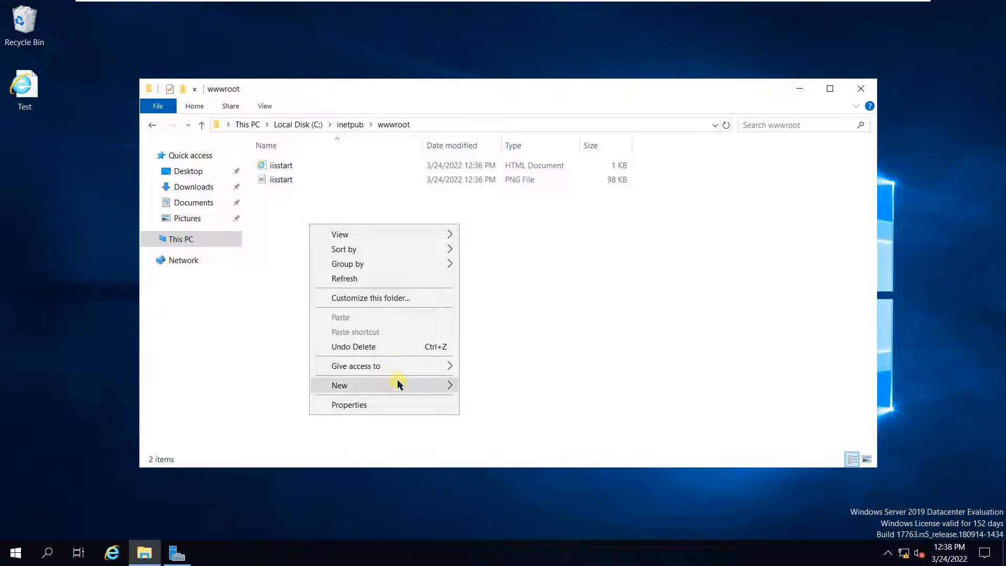
left_click(474, 386)
type("Test")
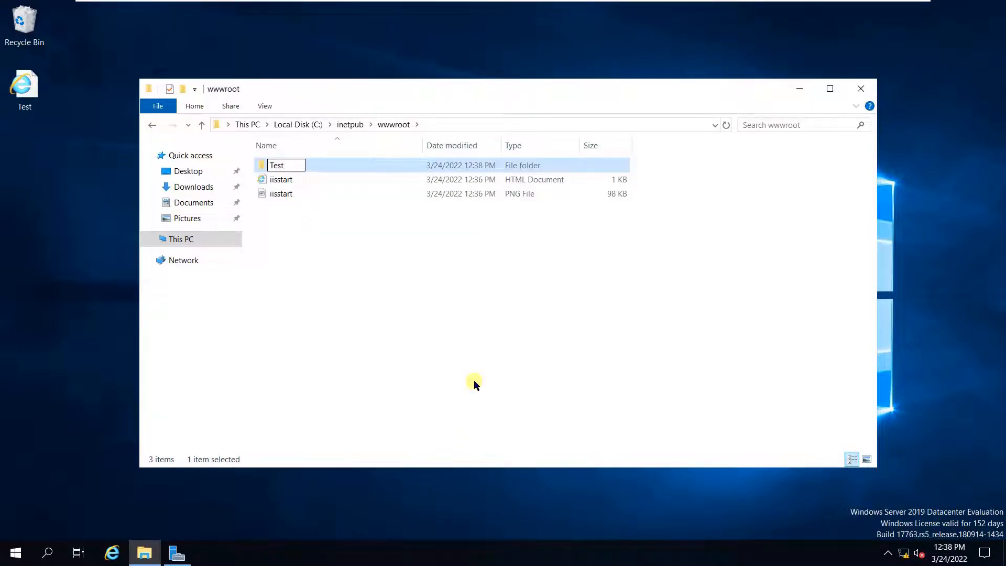
key("Return")
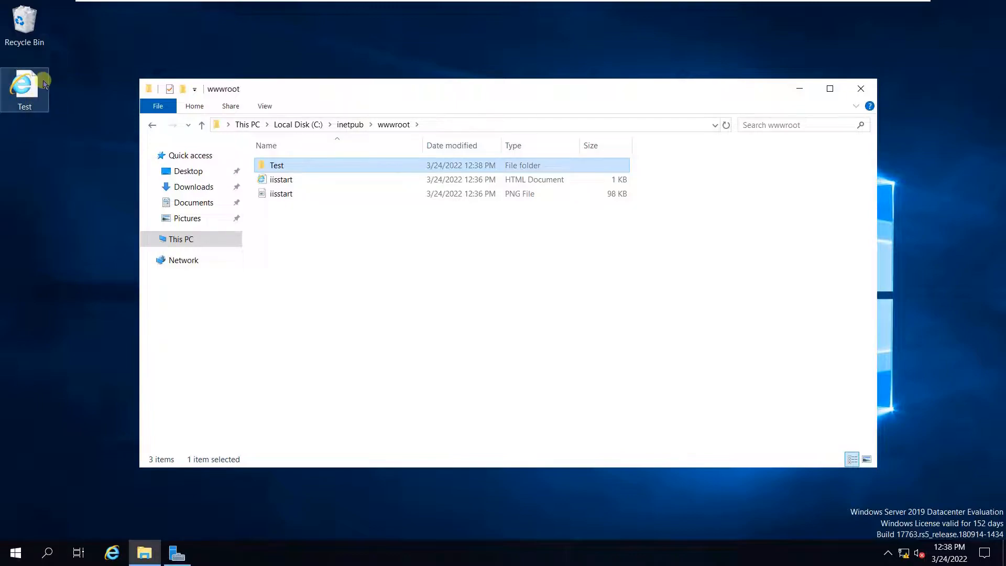
left_click_drag(18, 98, 299, 168)
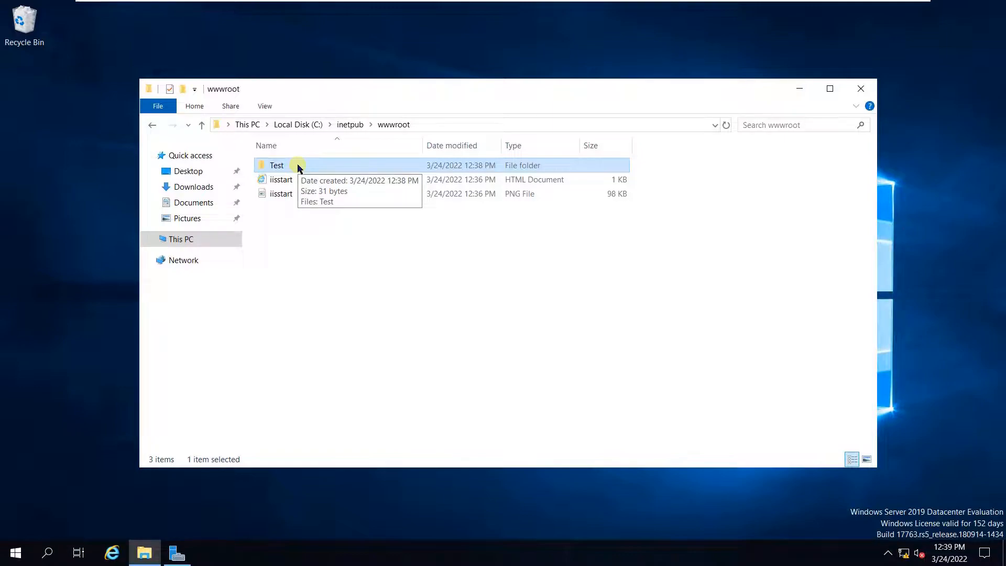
left_click(800, 89)
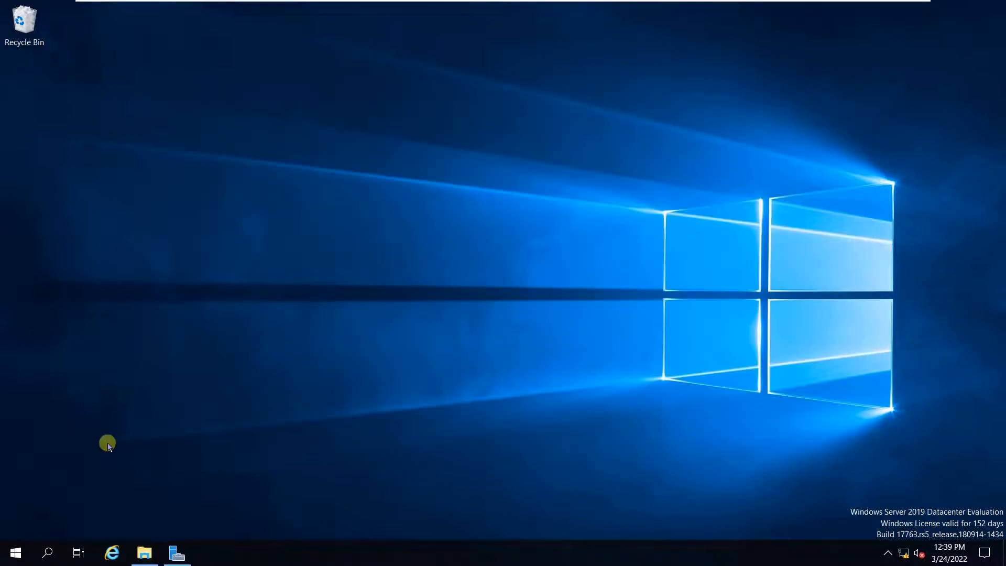
- Launch IIS Manager from Server Manager's Tools, maximize it, and expand the server to Sites
left_click(177, 554)
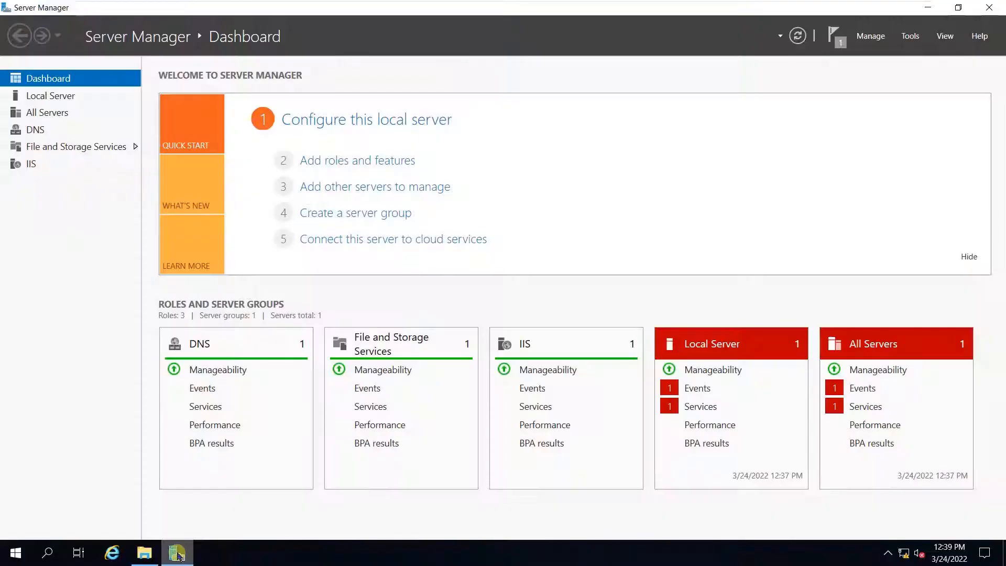
left_click(910, 35)
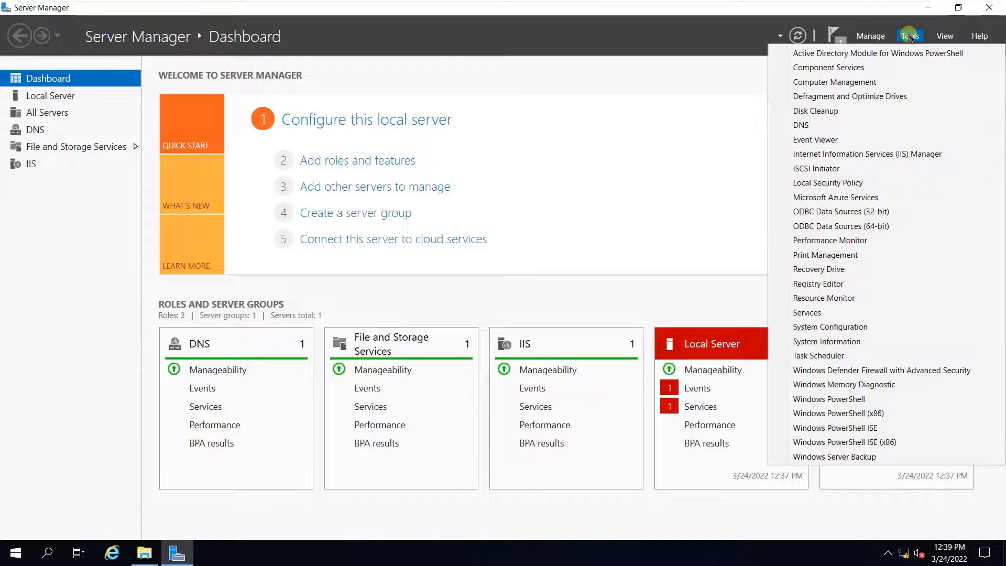
left_click(848, 154)
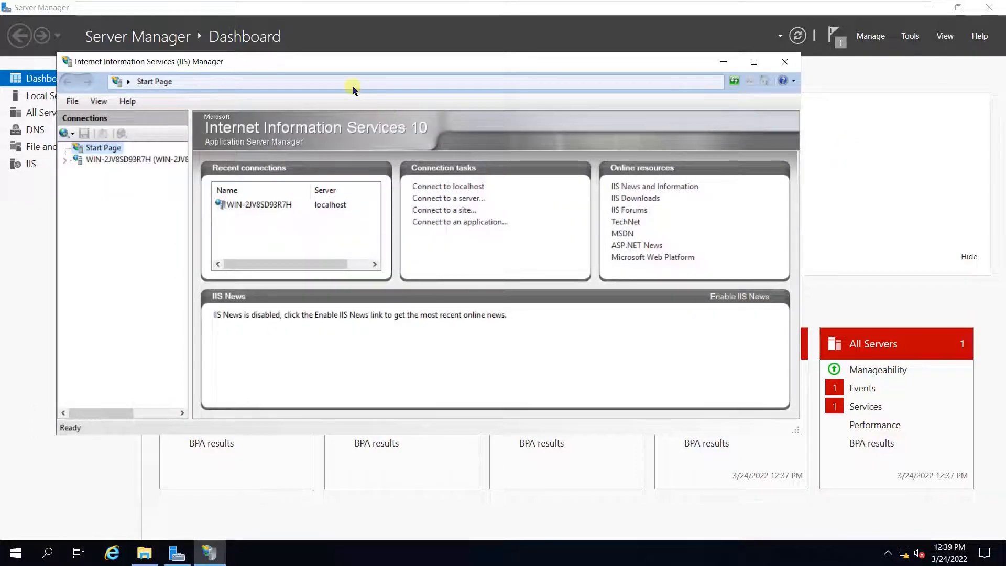
double_click(351, 61)
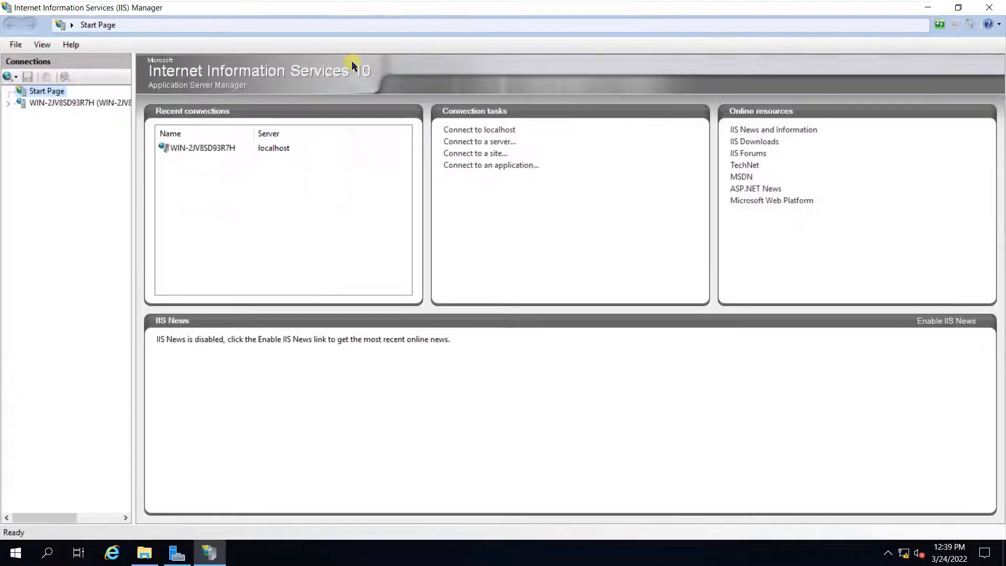
left_click(9, 106)
left_click(42, 129)
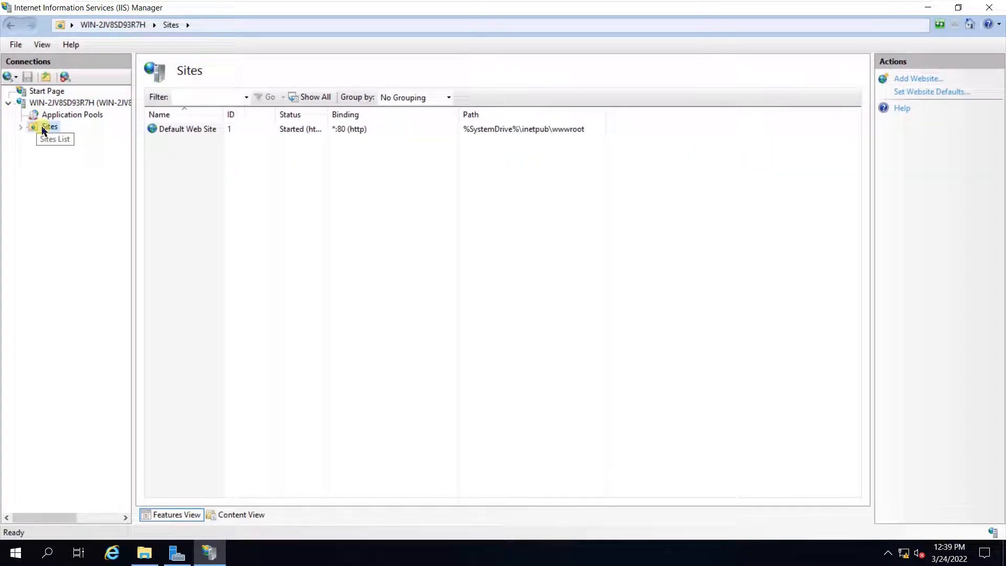
right_click(43, 129)
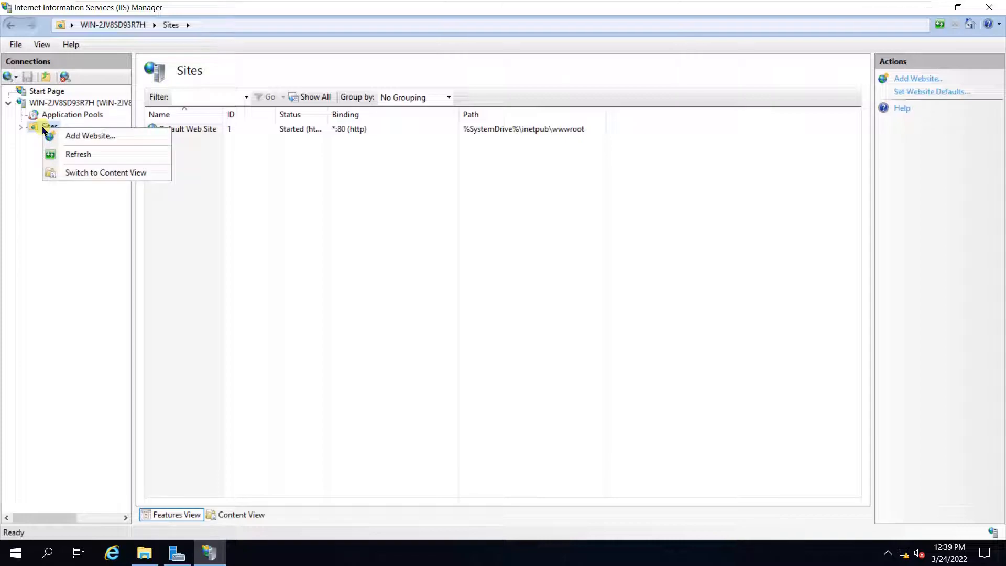
- Add a website named NoorNetworkLABS with physical path C:\inetpub\wwwroot\Test
left_click(88, 137)
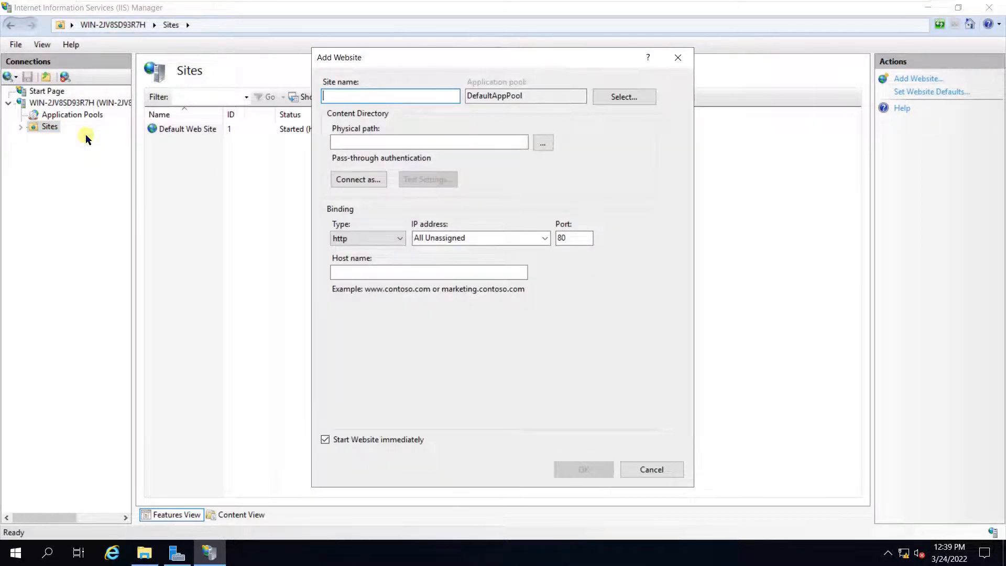
type("No")
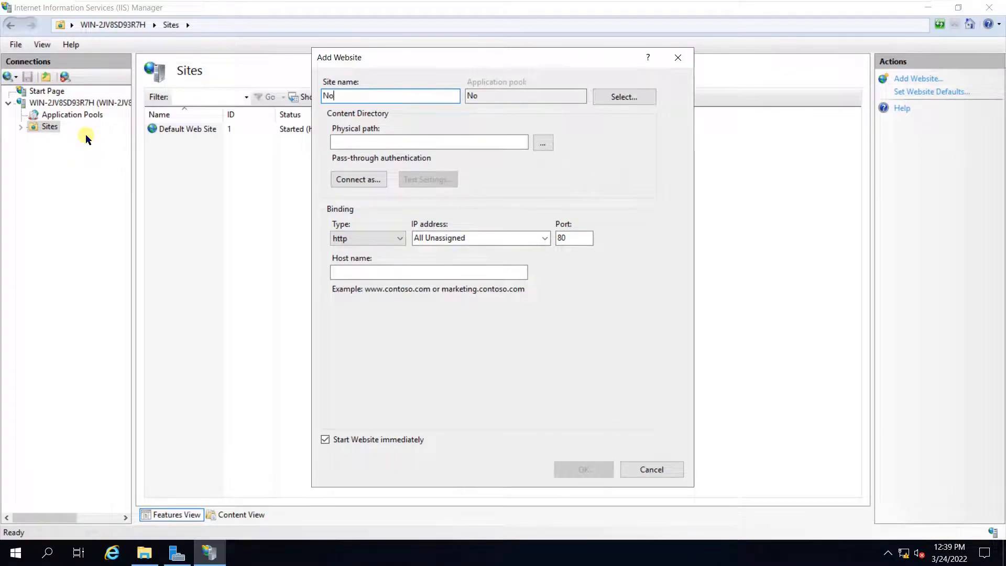
type("orLNet")
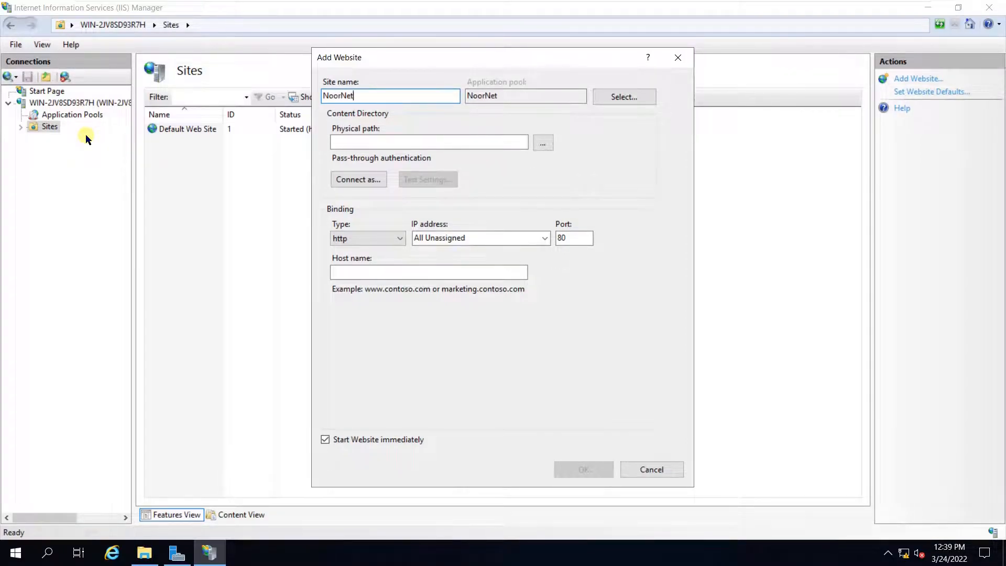
type("workLABS")
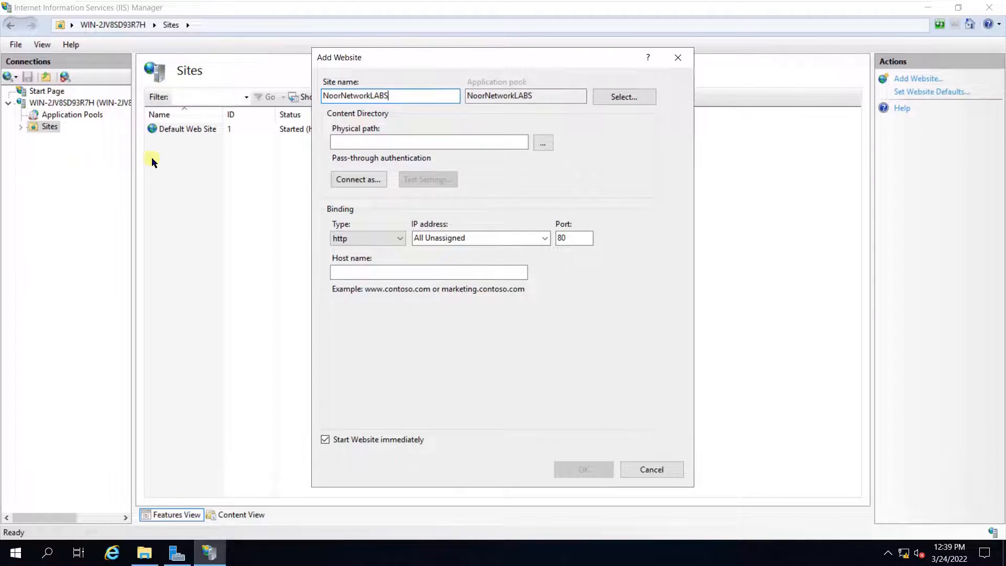
left_click(543, 143)
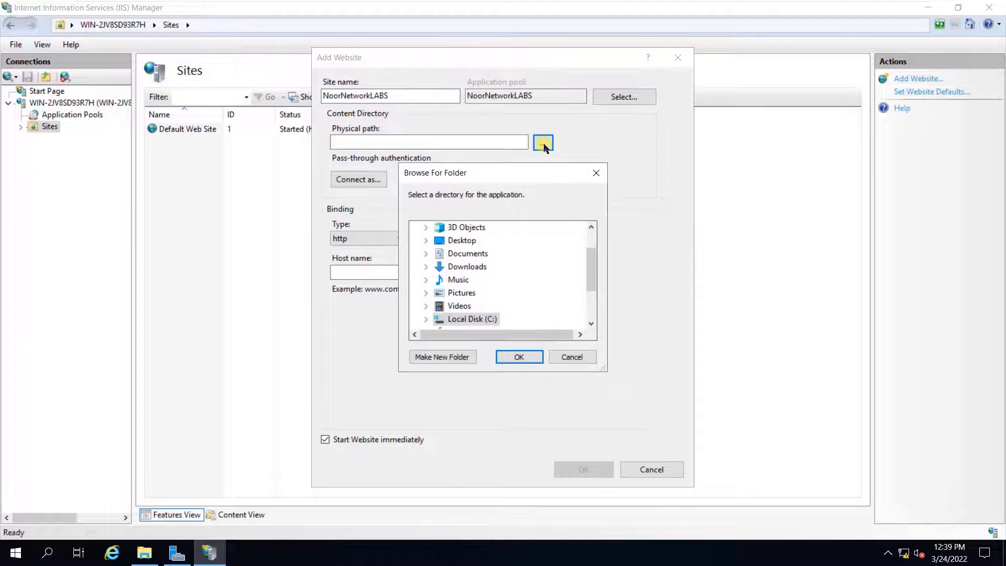
left_click_drag(590, 259, 590, 292)
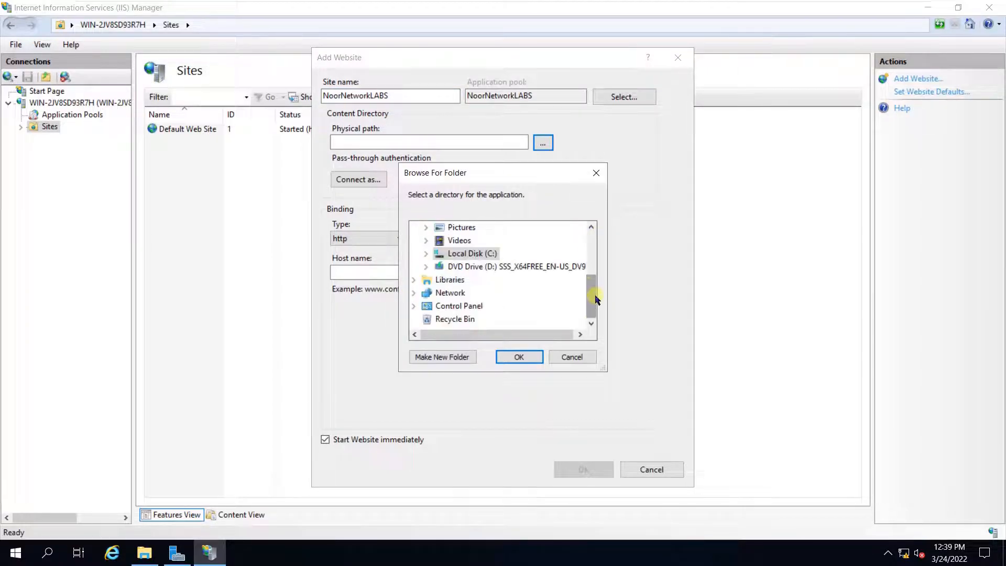
left_click(427, 254)
double_click(471, 255)
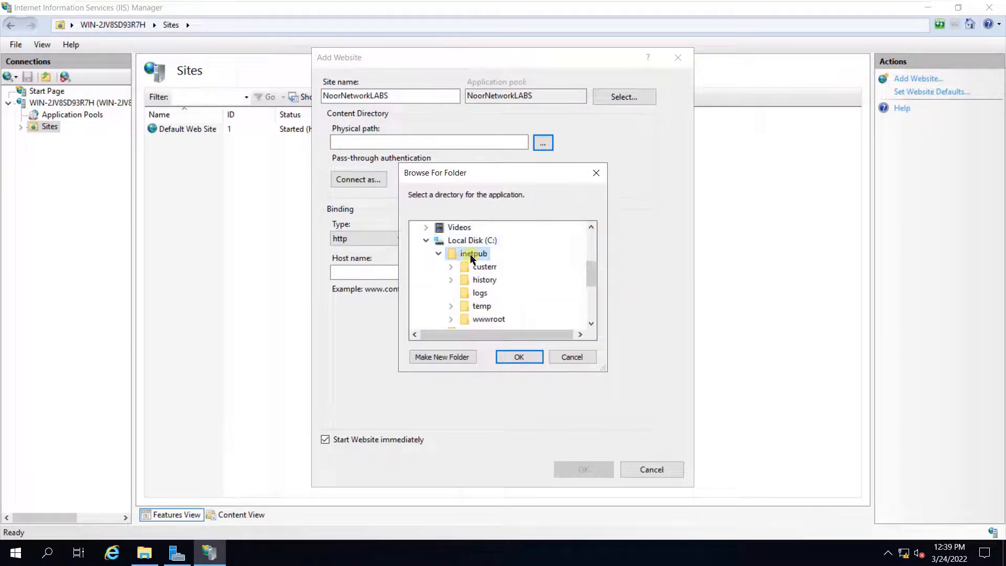
left_click(483, 326)
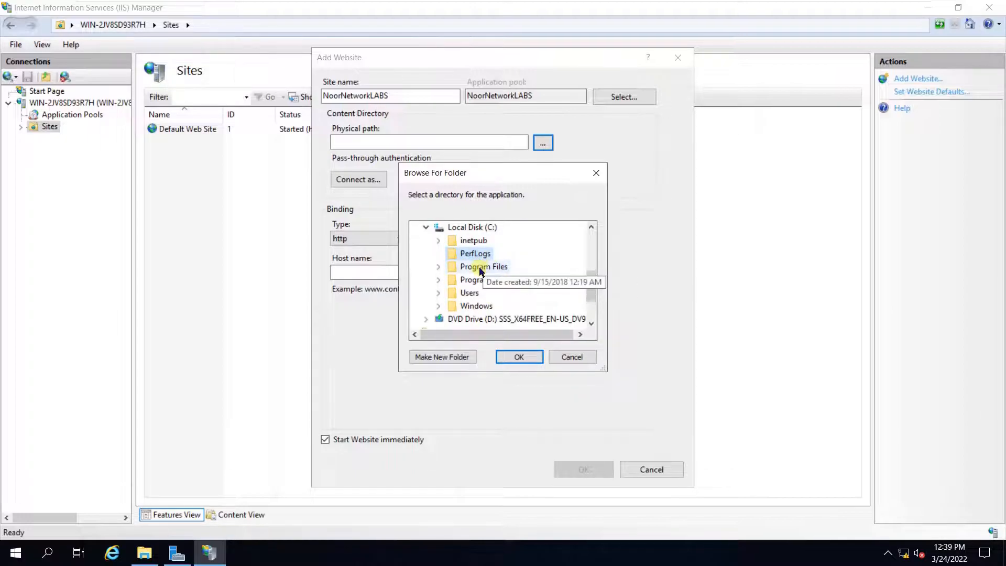
double_click(473, 240)
double_click(482, 305)
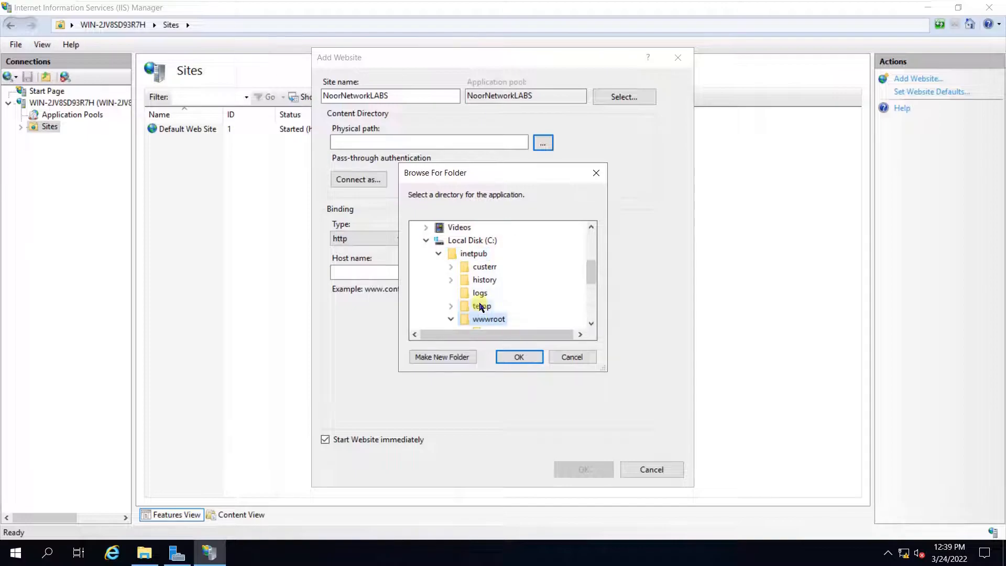
left_click(591, 323)
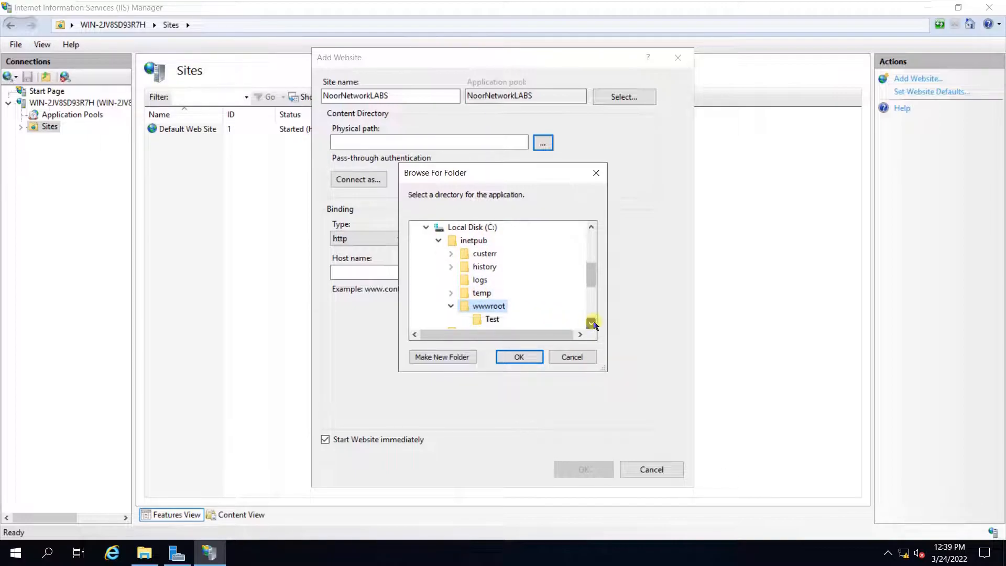
left_click(495, 320)
left_click(518, 356)
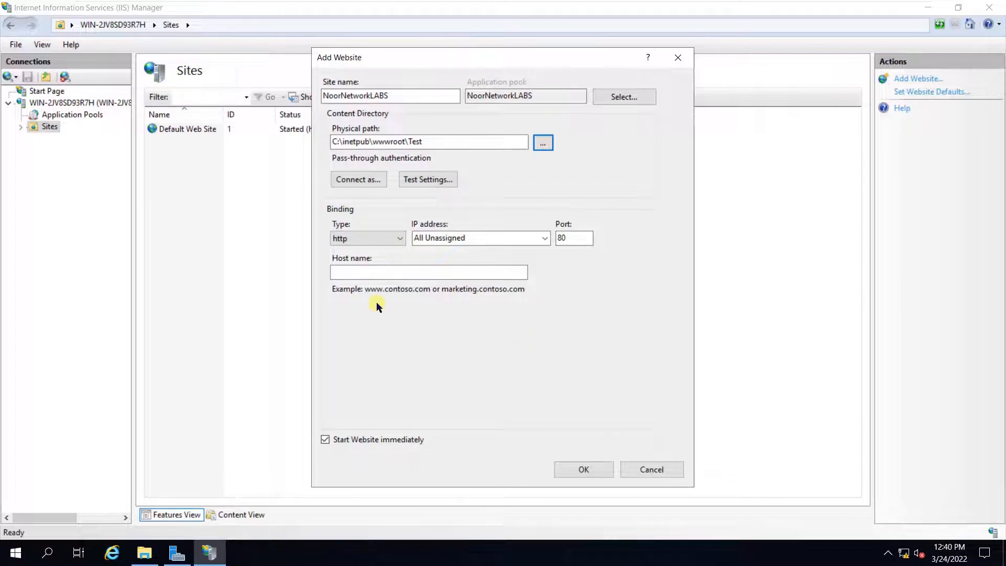
- Bind the site to http on 172.16.0.100 port 80 and create it
left_click(369, 237)
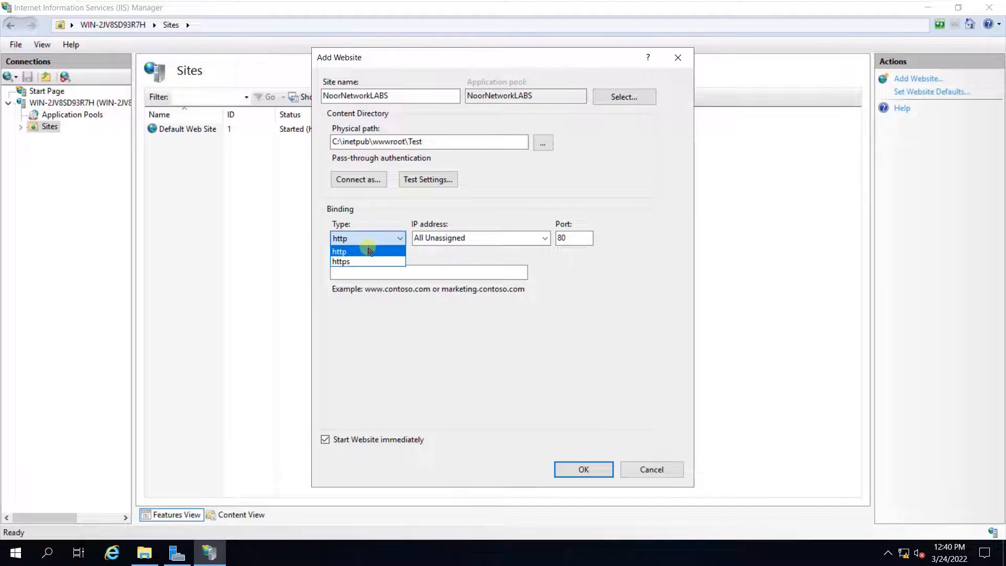
left_click(370, 251)
left_click(370, 238)
left_click(365, 261)
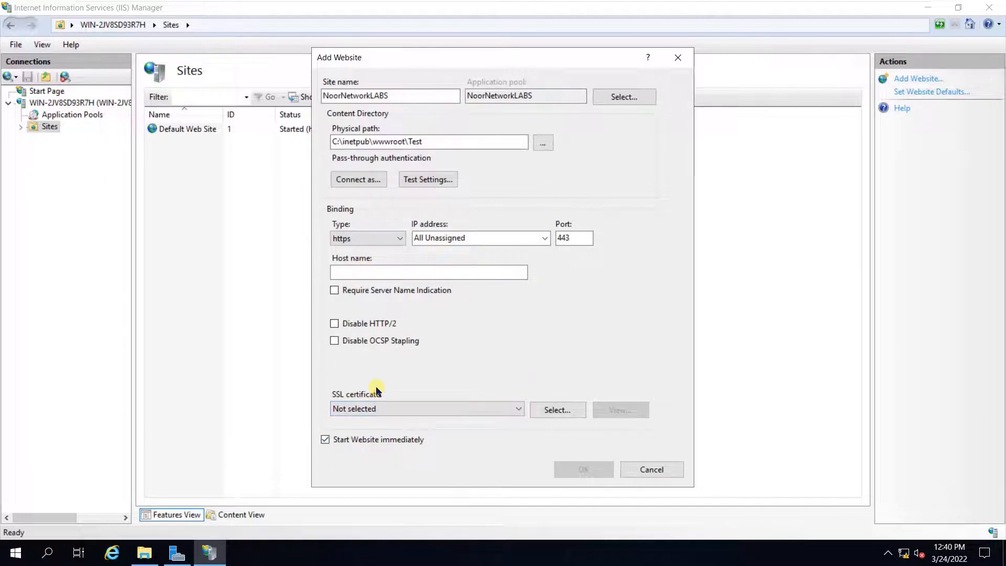
left_click(393, 238)
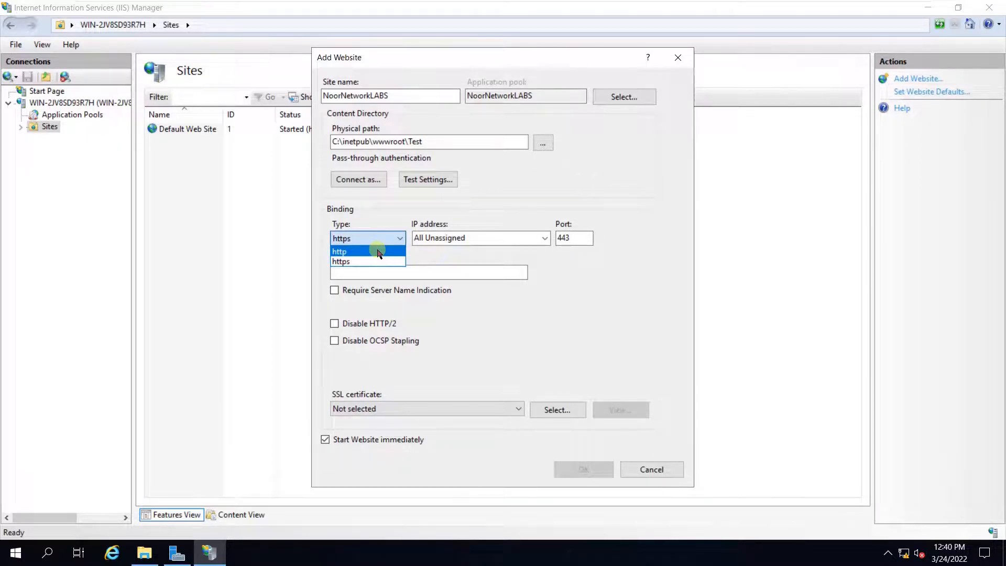
left_click(379, 252)
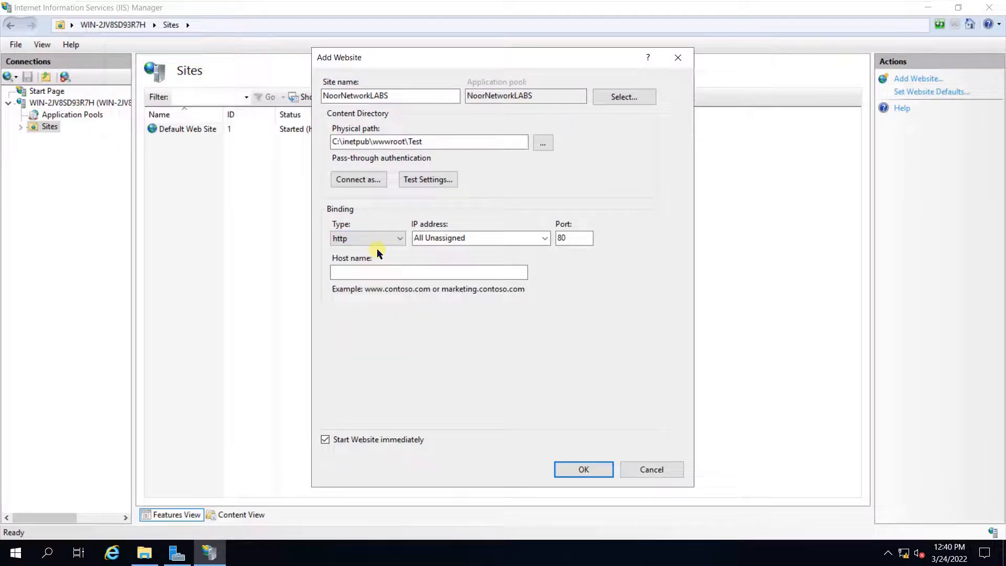
left_click(542, 238)
left_click(490, 261)
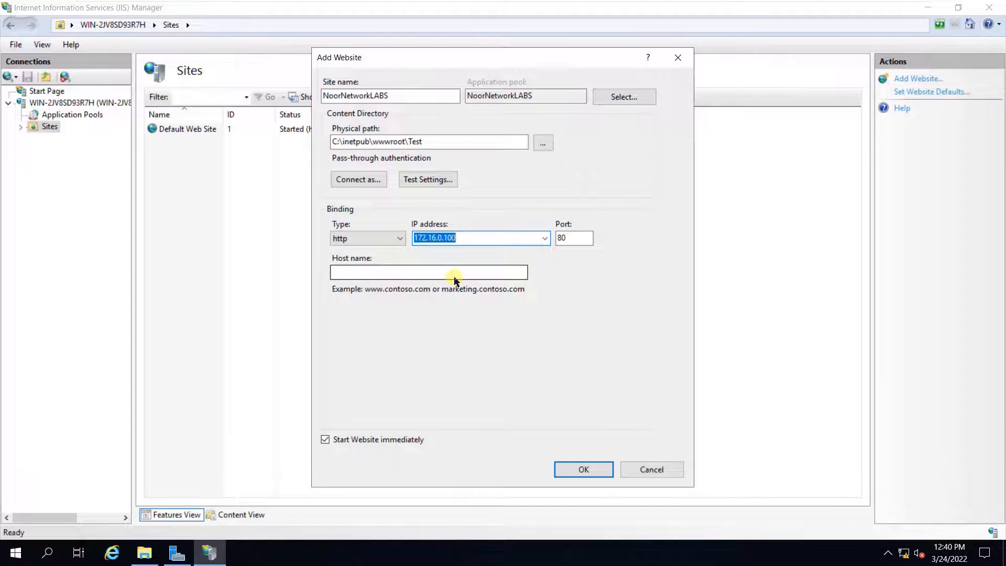
left_click(570, 473)
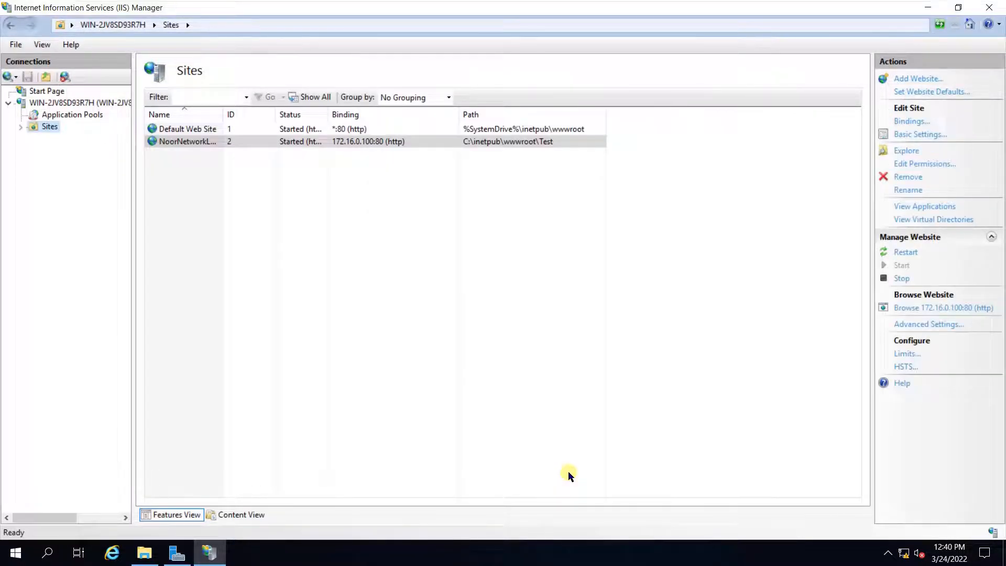
- Explore NoorNetworkLABS's folder to confirm the Test file, then open the site's Home page
left_click(216, 144)
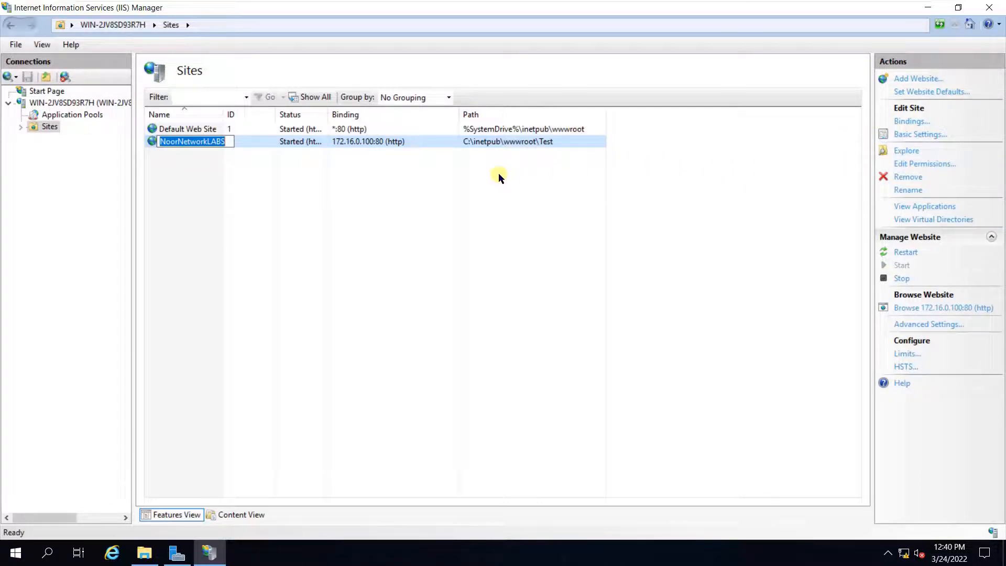
right_click(419, 146)
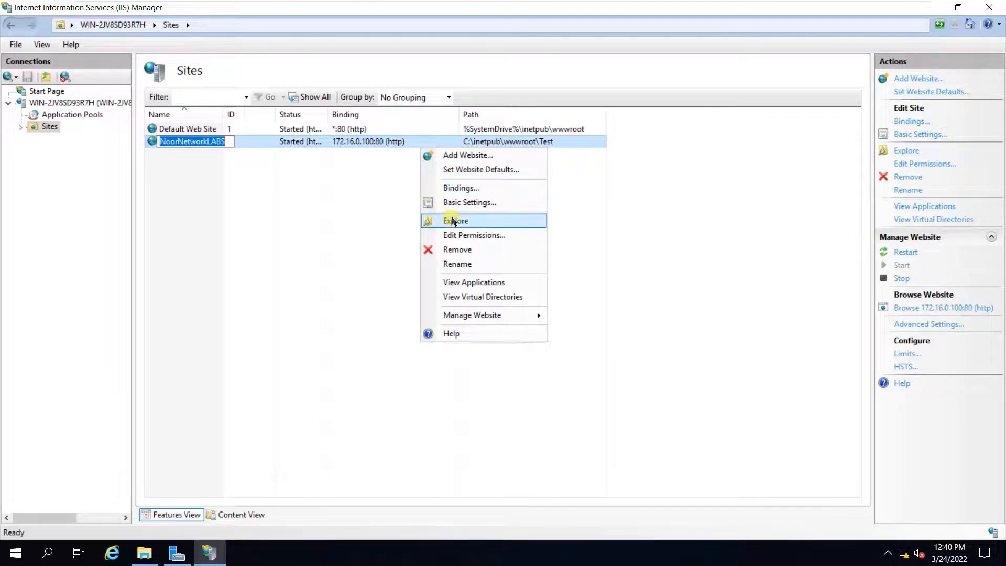
left_click(454, 220)
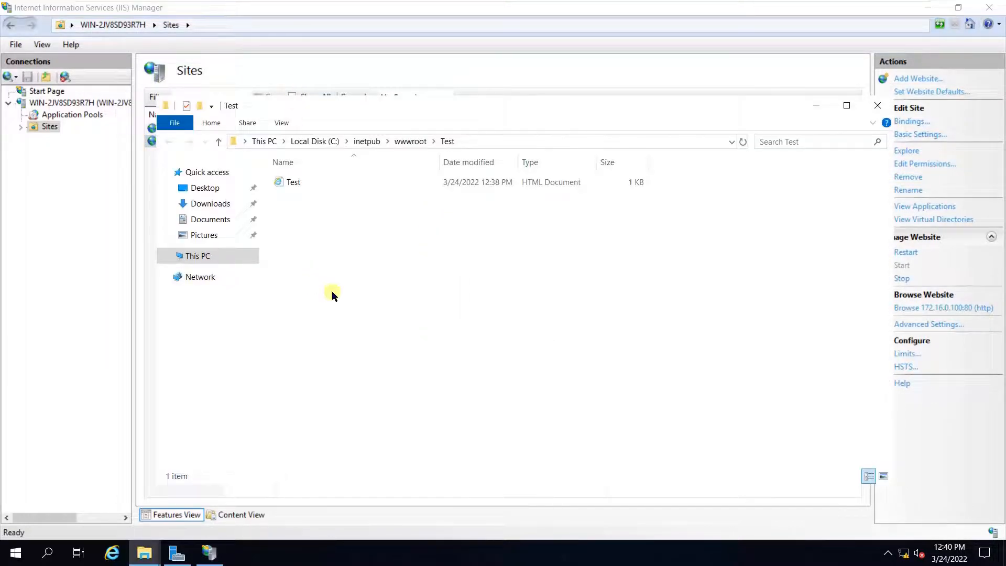
left_click(877, 106)
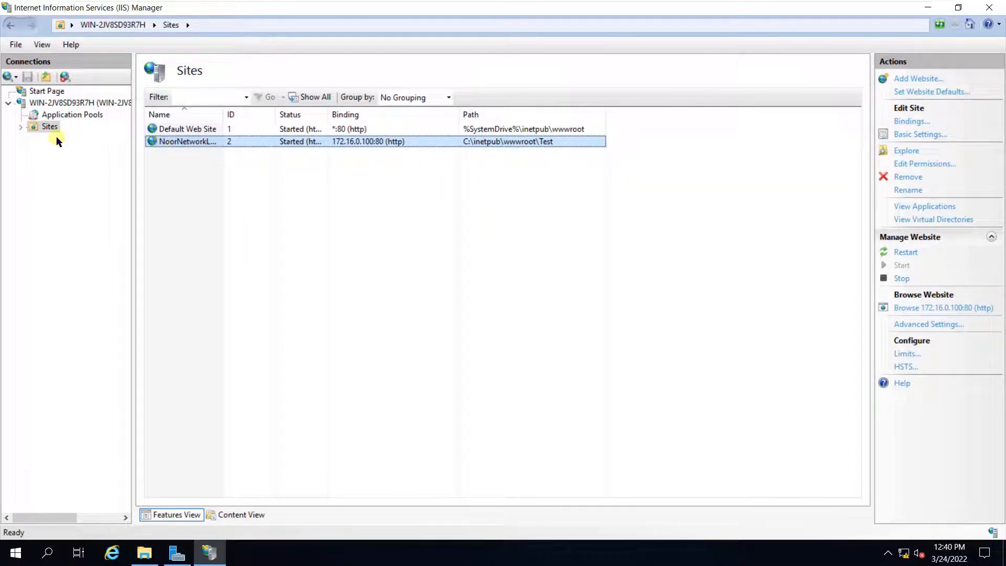
left_click(21, 127)
left_click(63, 153)
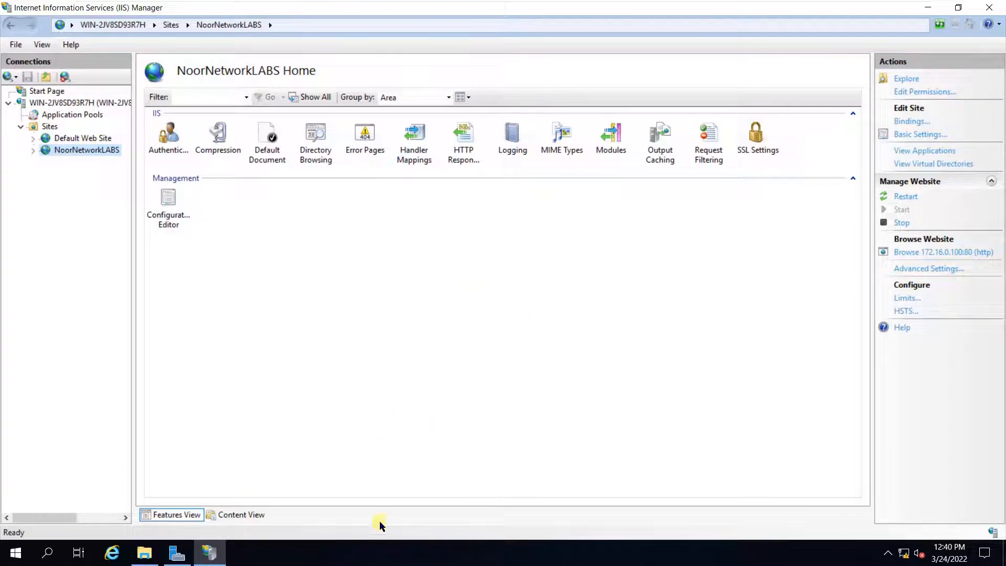
left_click(910, 254)
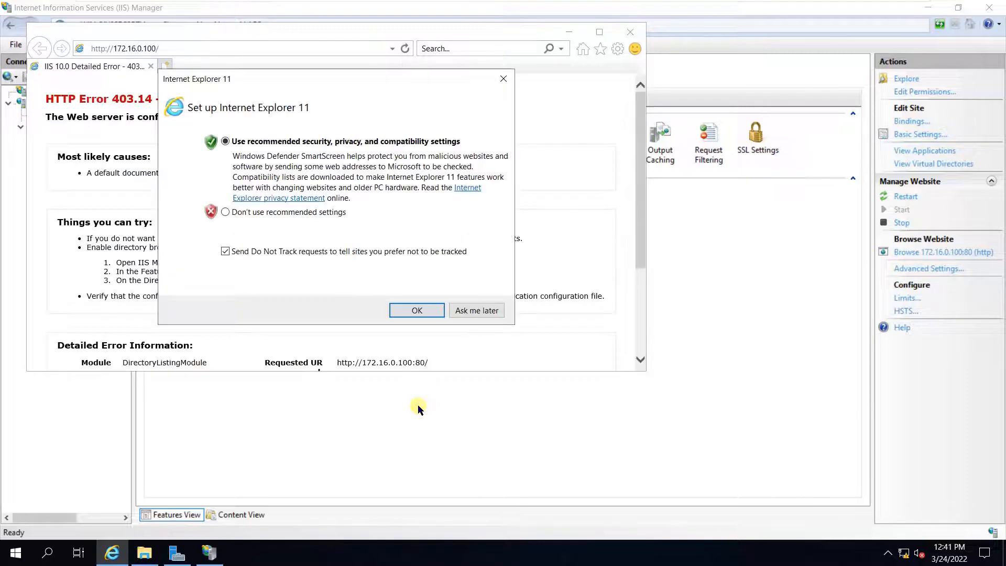
left_click(503, 79)
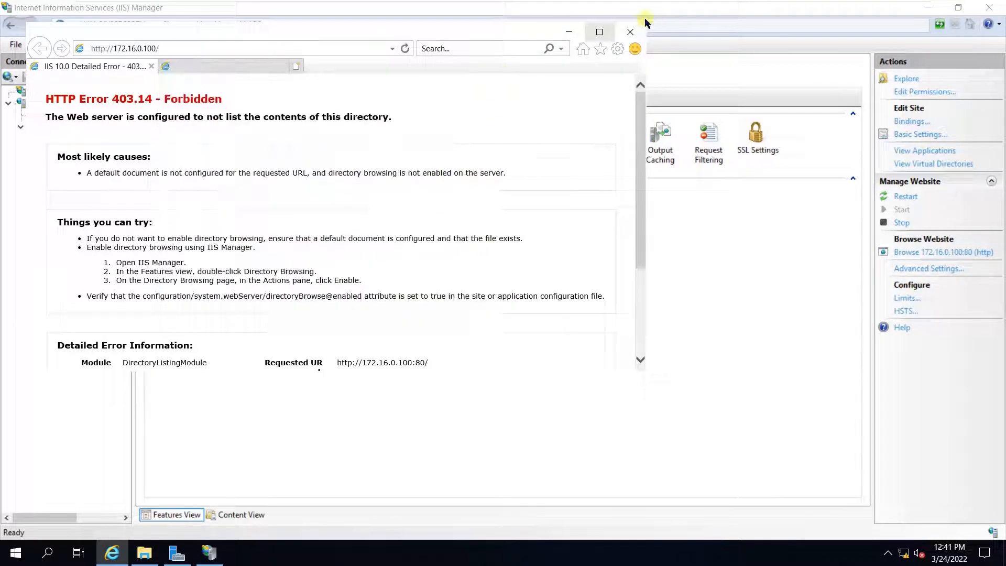
left_click(631, 33)
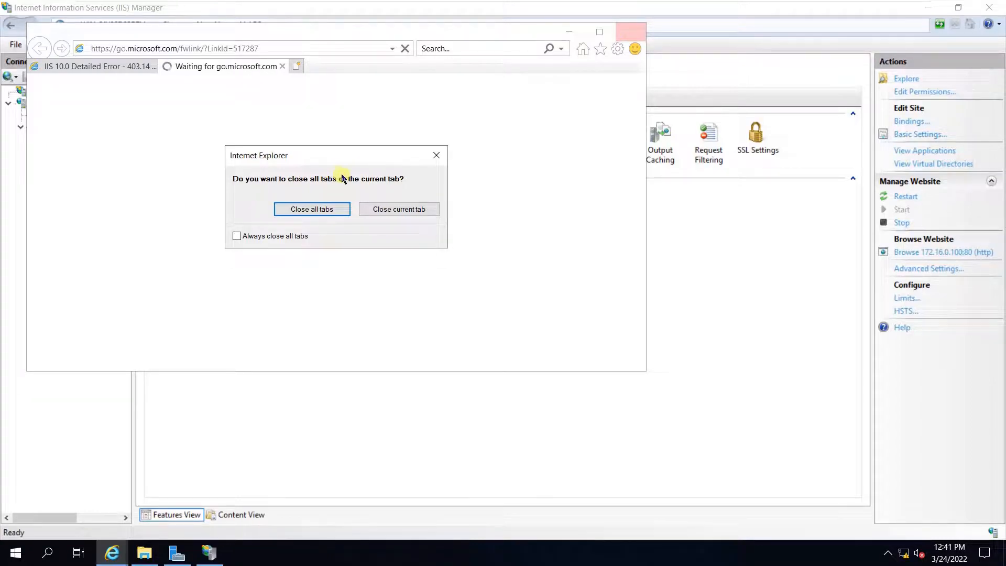
left_click(332, 210)
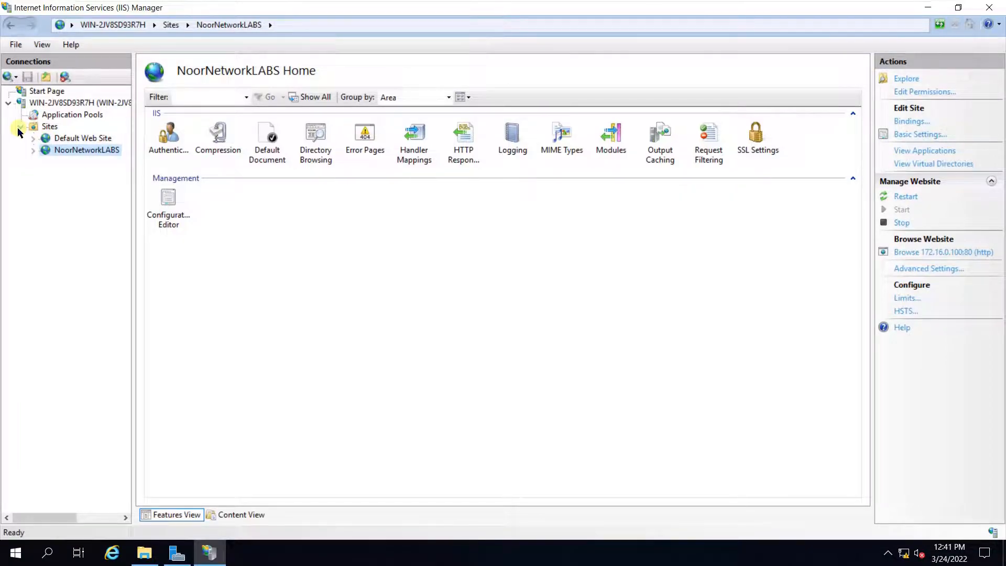
- Add Test.HTML as NoorNetworkLABS's default document, then return to the site Home page
left_click(263, 156)
double_click(262, 154)
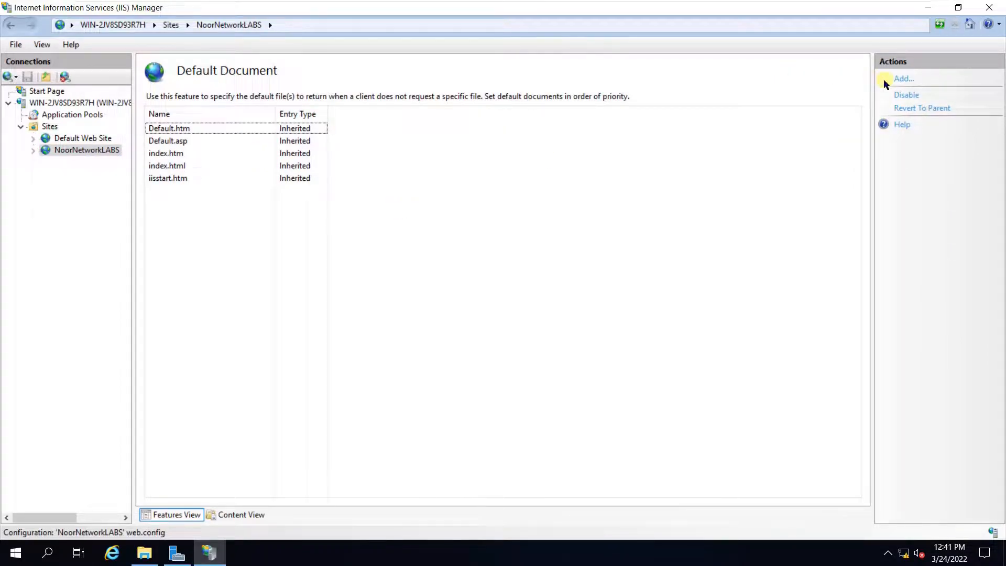
left_click(904, 80)
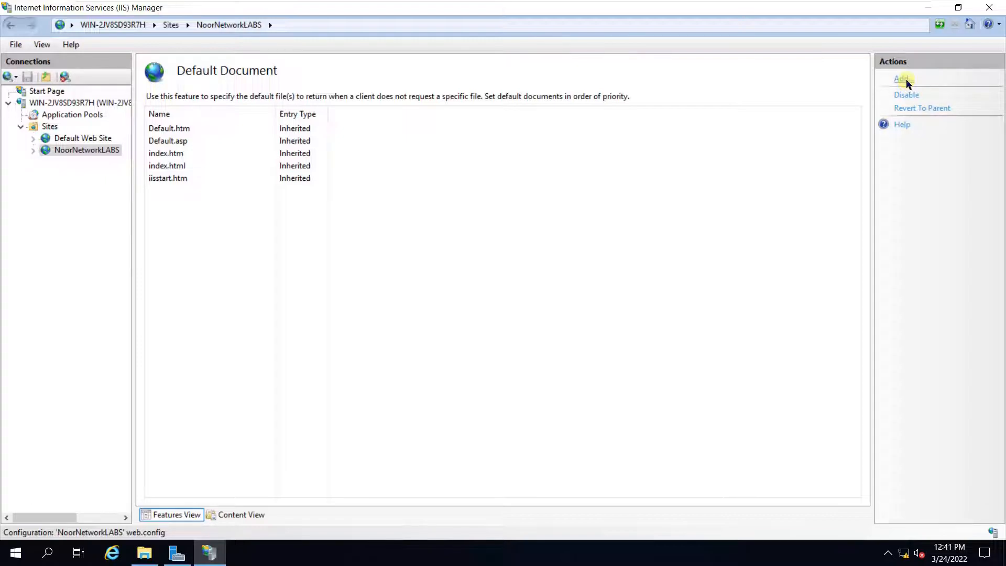
left_click(904, 78)
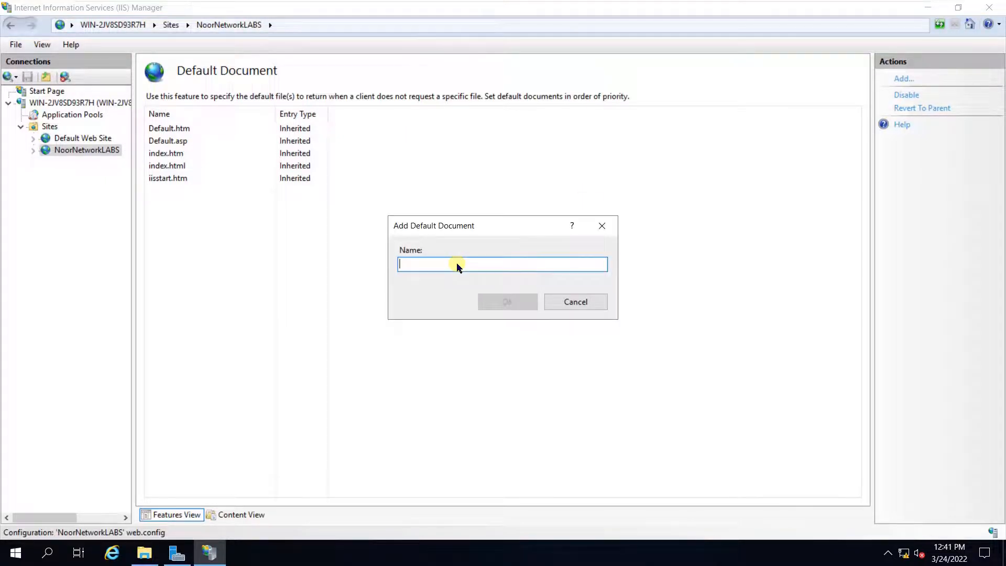
type("Test")
type(".HT")
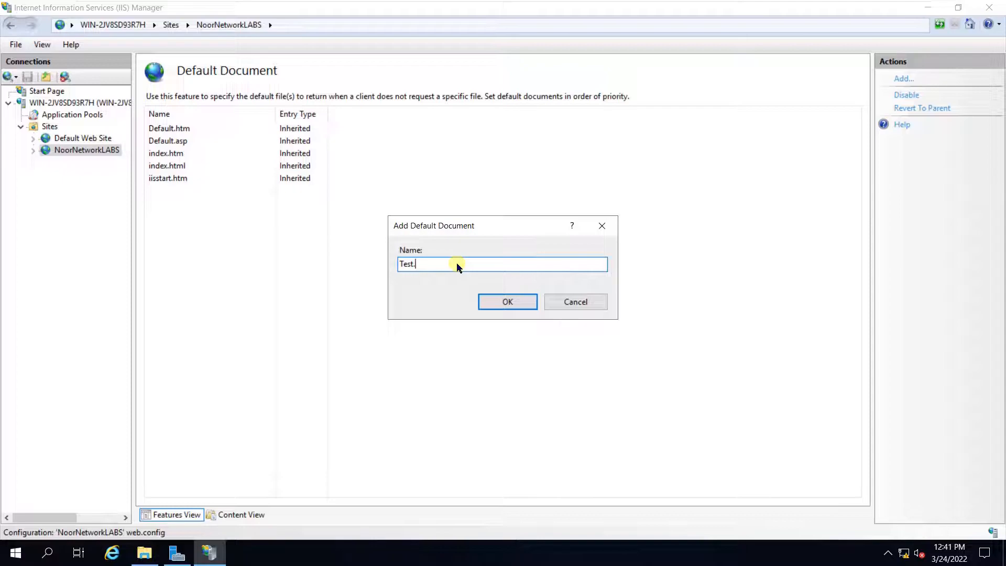
left_click(496, 302)
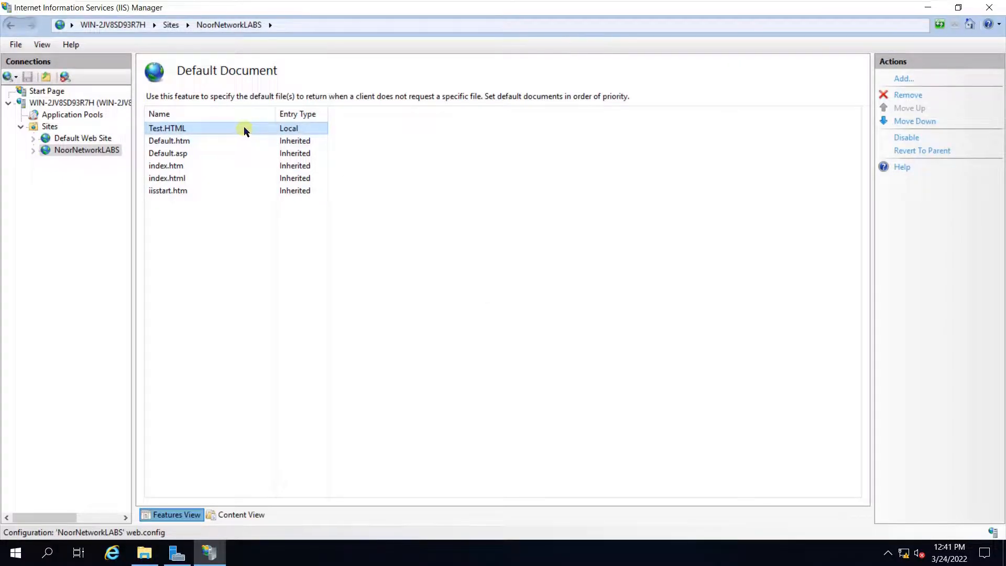
left_click(245, 129)
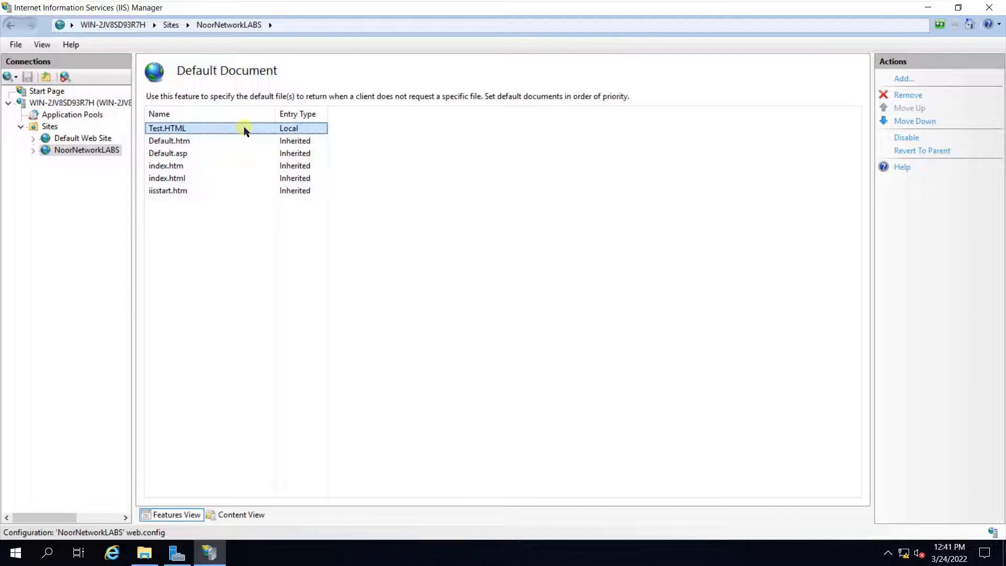
left_click(87, 150)
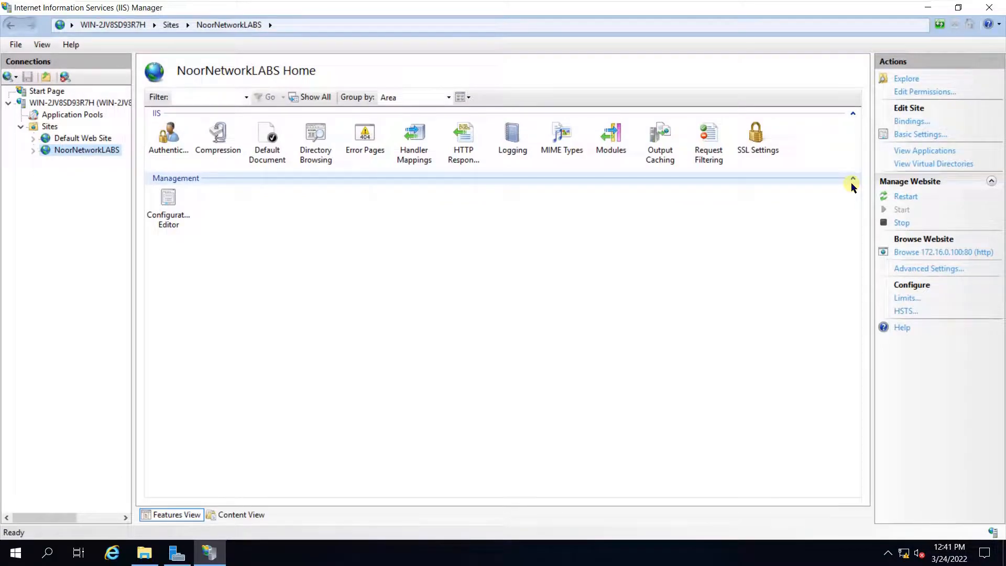
- Browse the site at 172.16.0.100:80 and close the duplicate browser windows
left_click(957, 254)
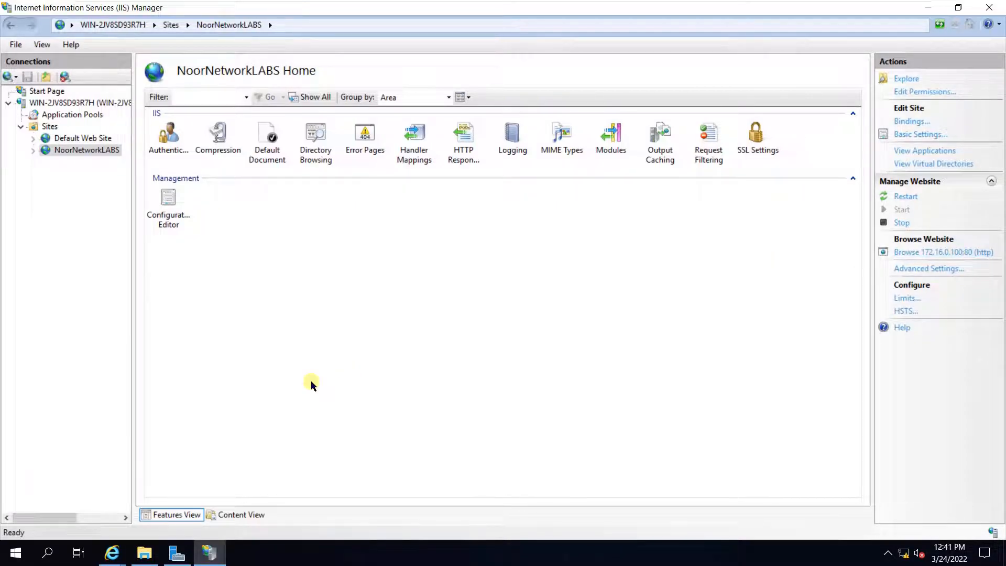
left_click(112, 553)
left_click(194, 506)
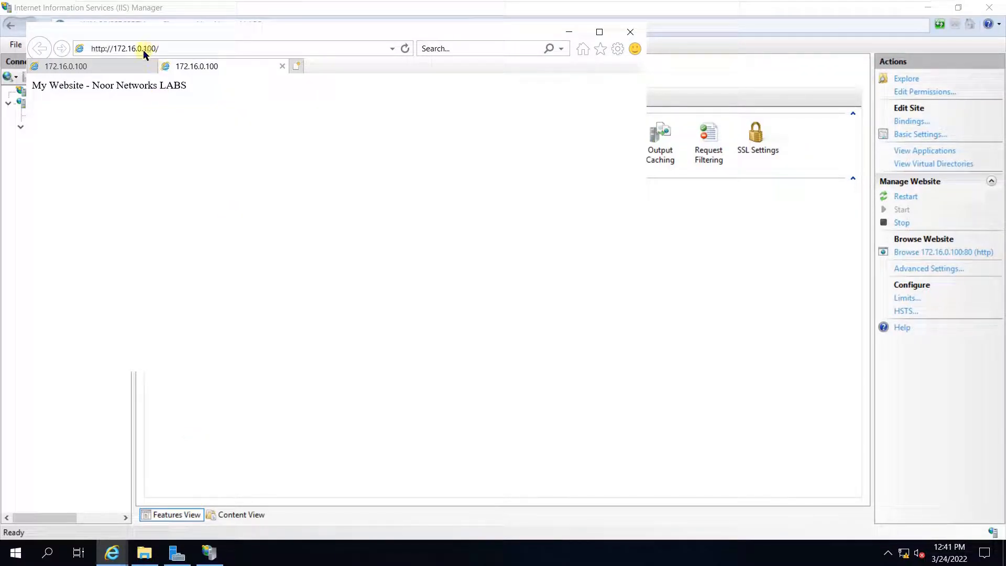
left_click(150, 67)
left_click(150, 67)
- Review the NoorNetworkLABS site's Default Document settings in IIS Manager
left_click(103, 138)
left_click(86, 150)
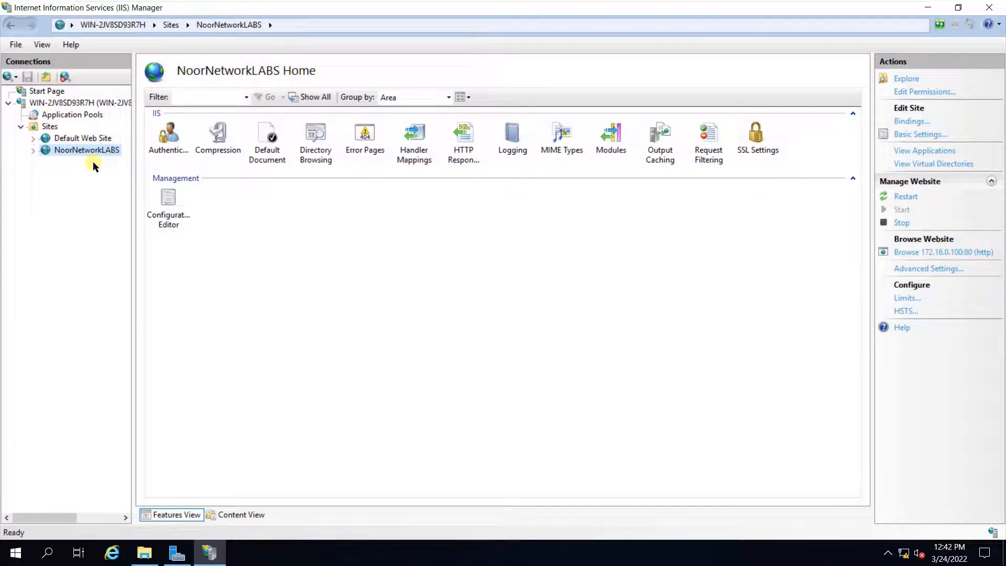
double_click(270, 141)
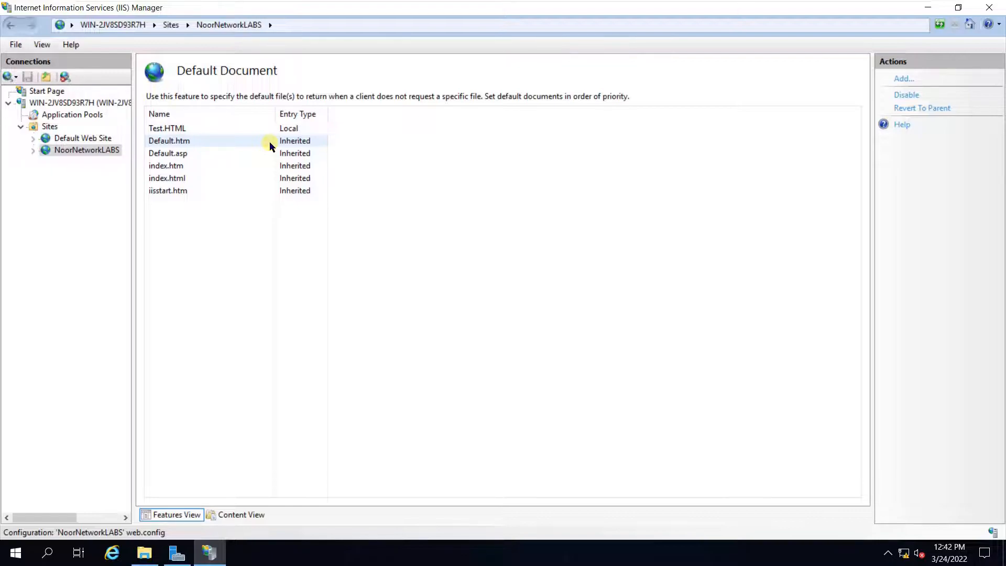
left_click(98, 151)
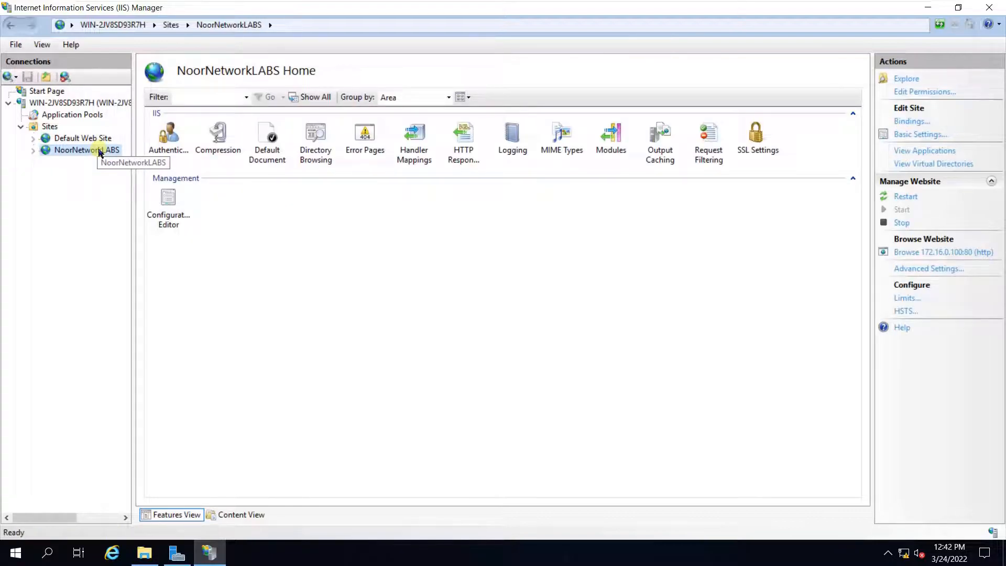
left_click(267, 148)
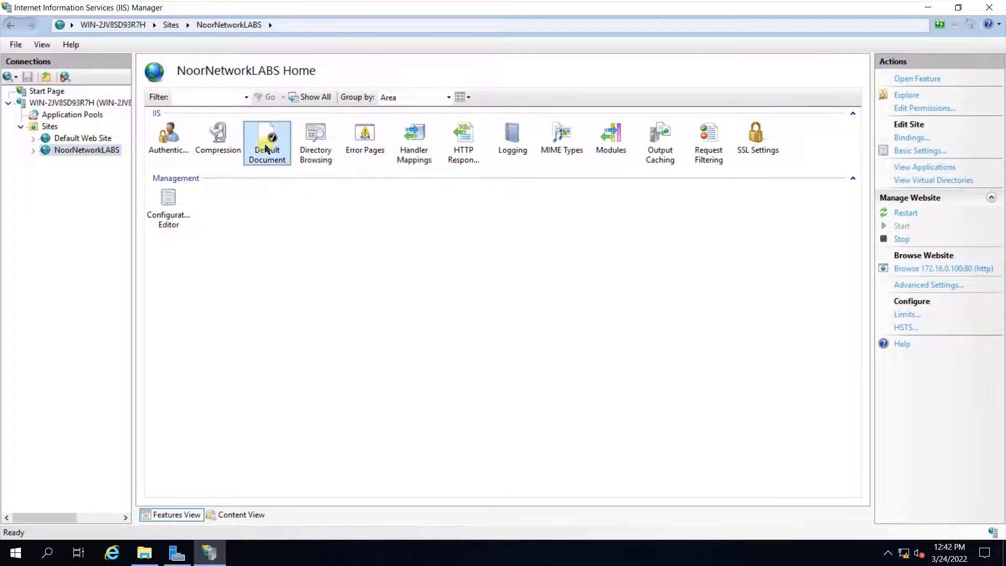
double_click(265, 138)
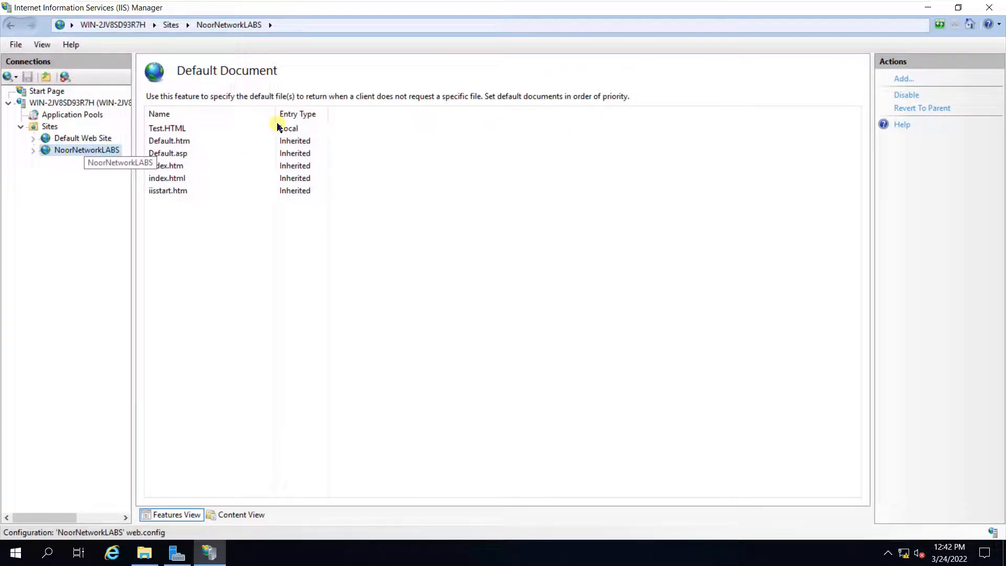
left_click(110, 151)
- Browse 172.16.0.100:80 again, then close the browser test window
left_click(932, 252)
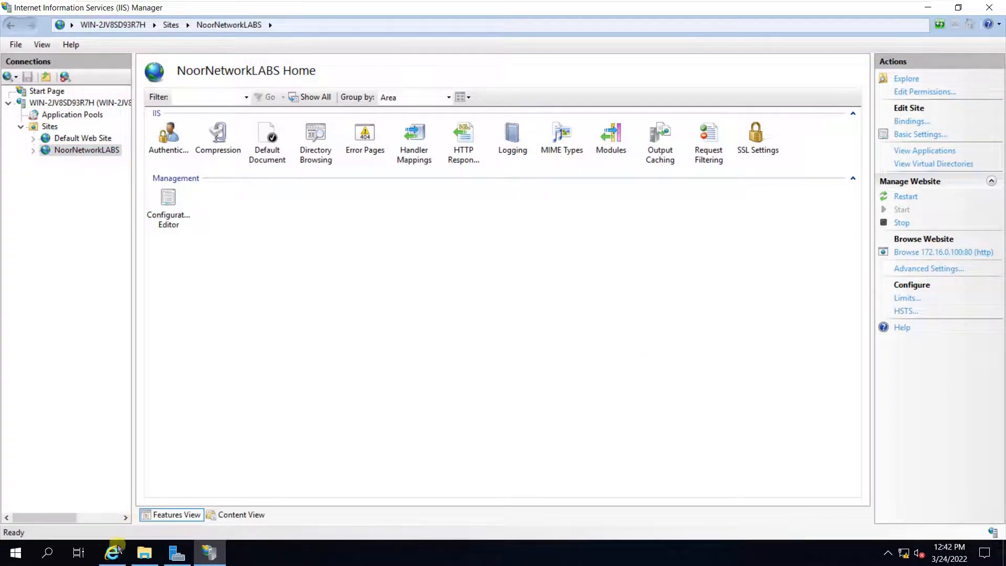
left_click(118, 549)
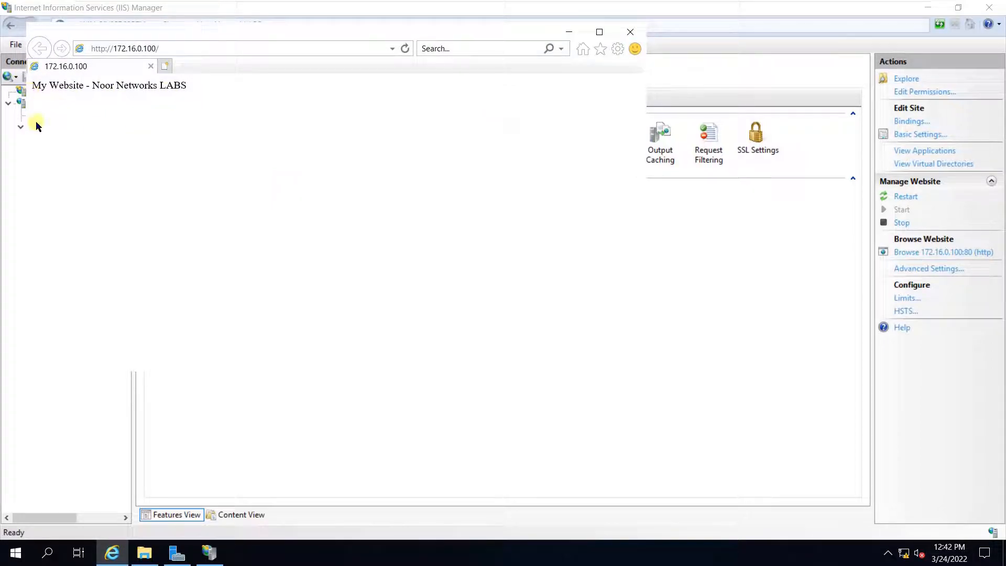
left_click(629, 33)
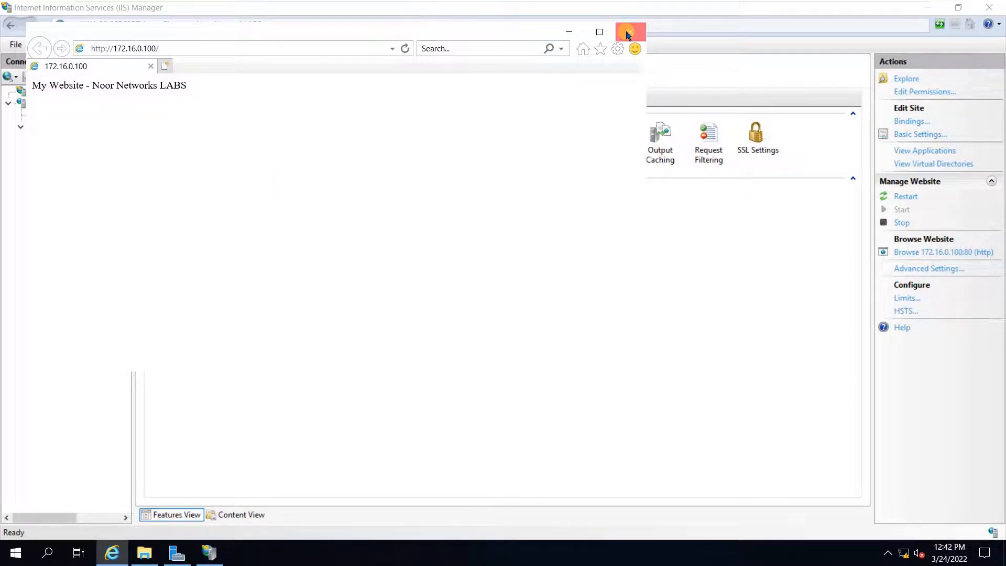
- Minimize the virtual machine window and switch to the Sophos Firewall console in Firefox
mouse_move(945, 14)
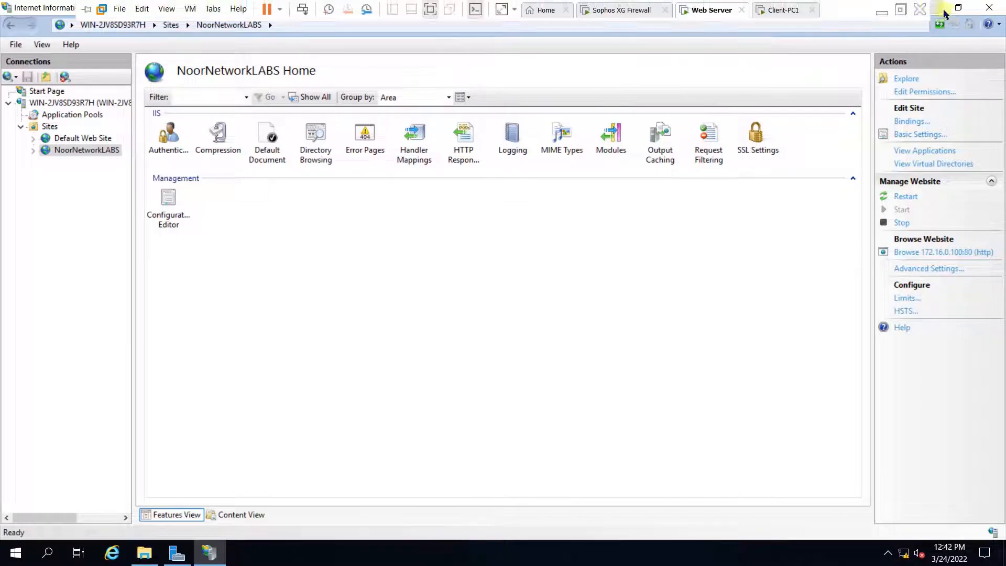
left_click(882, 12)
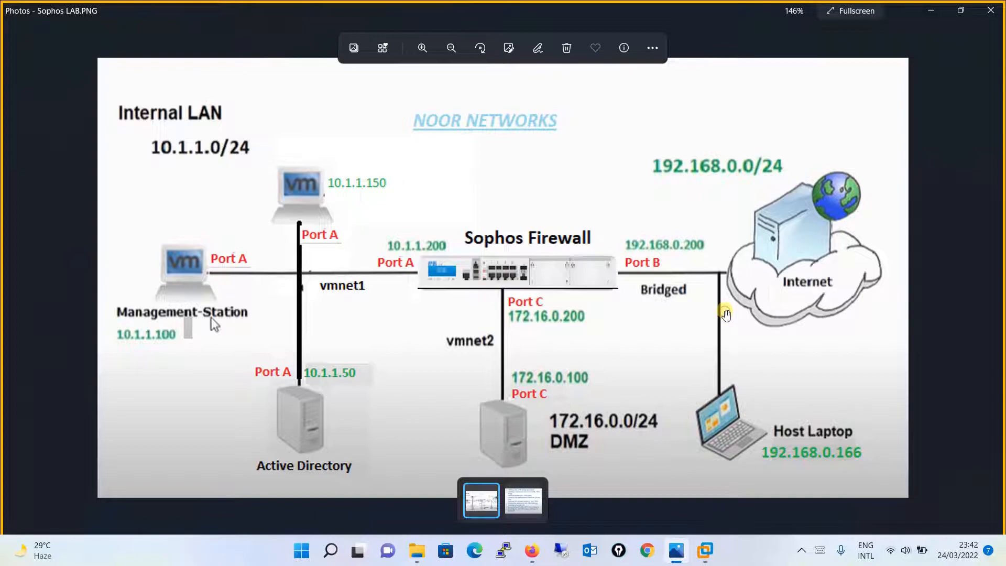
left_click(534, 551)
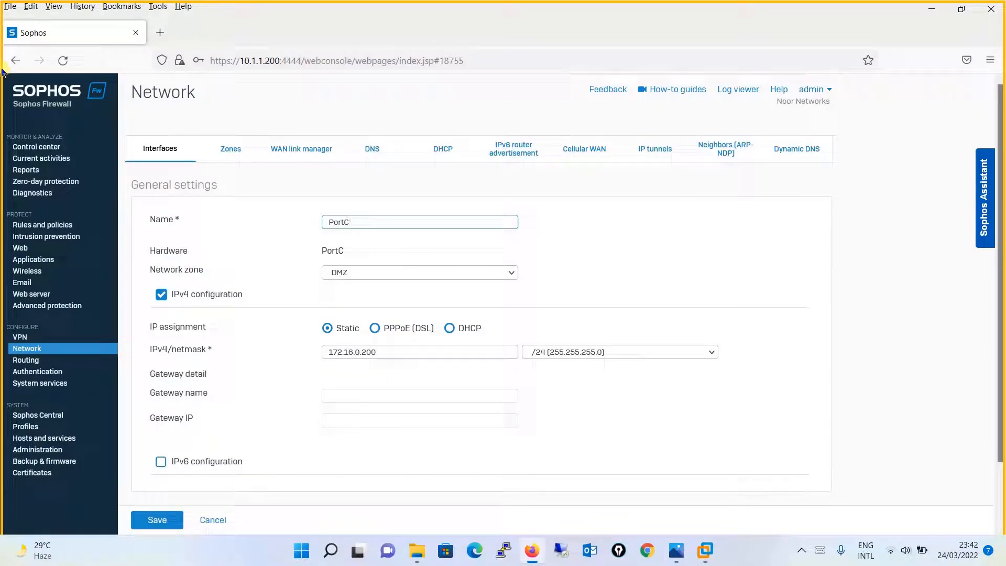
- Check the Control center and lab diagram, then view the Administration licensing page
left_click(44, 148)
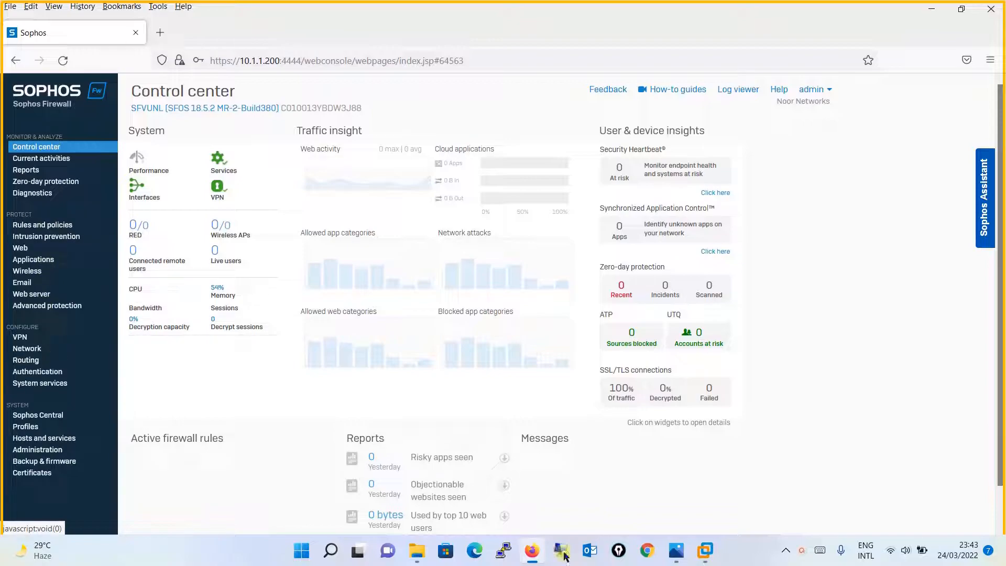
left_click(676, 554)
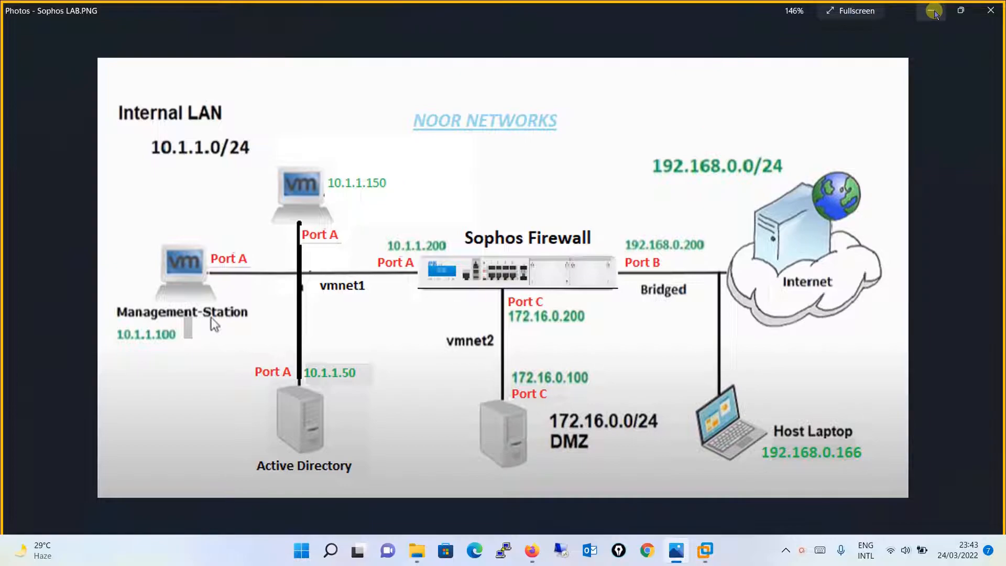
left_click(932, 11)
left_click(47, 449)
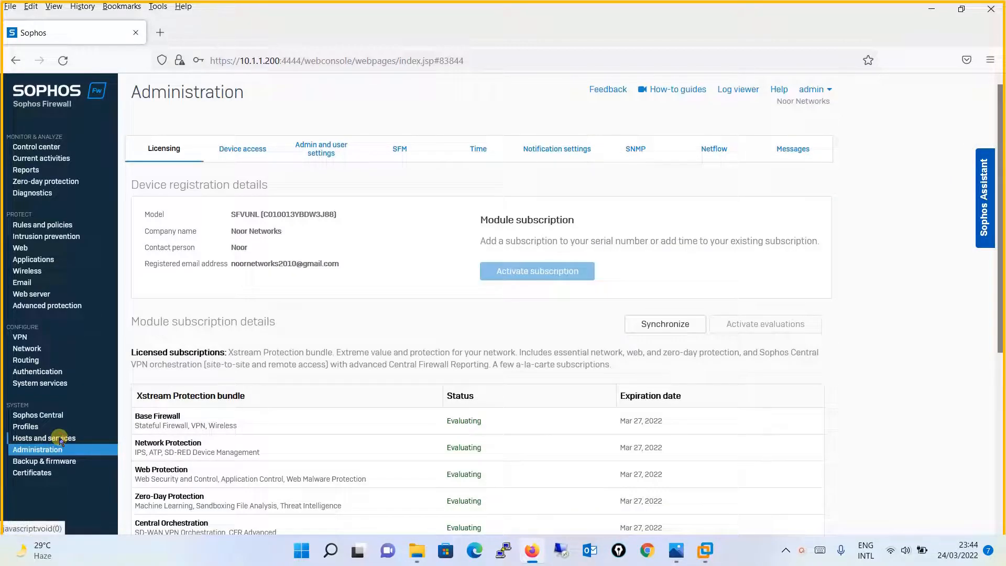
- Create an IP host named Website with address 172.16.0.100 under Hosts and services
left_click(60, 438)
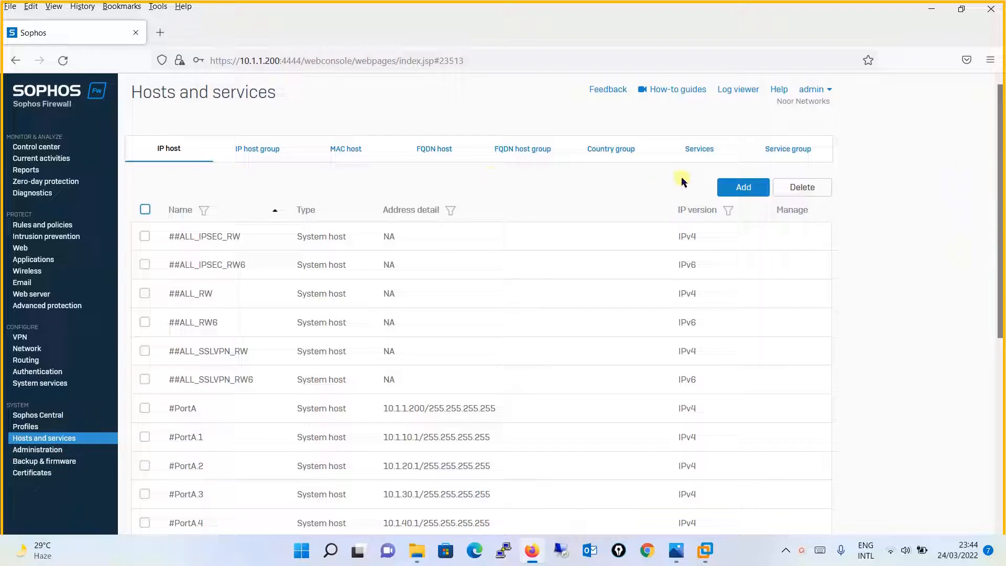
left_click(752, 190)
type("Website")
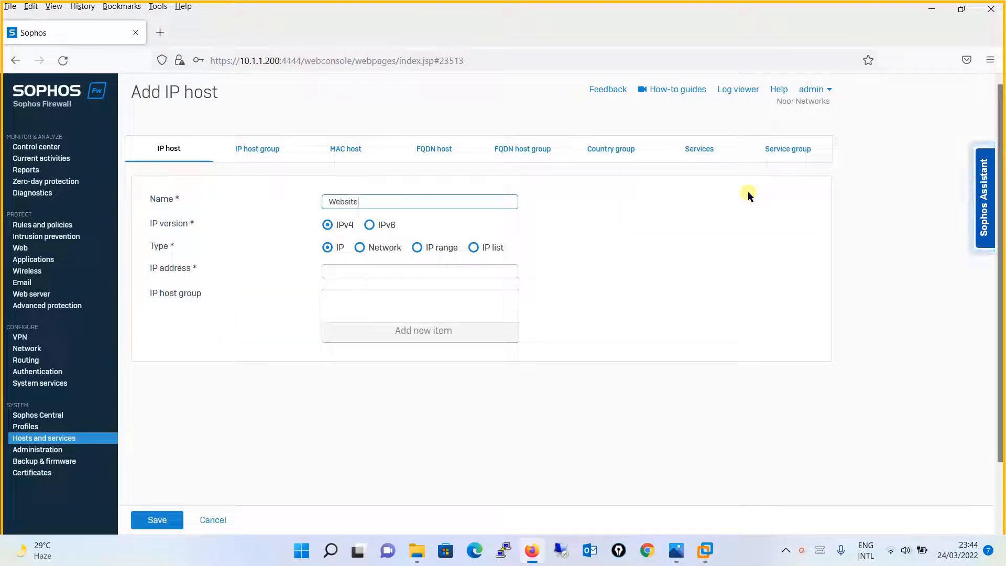
left_click(485, 272)
left_click(485, 272)
type("172.16.0.100")
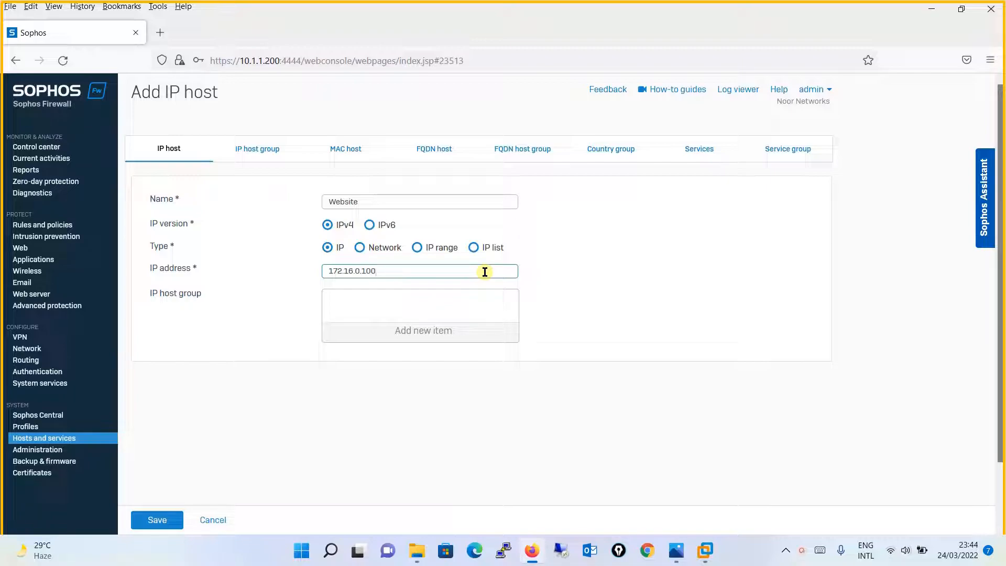
left_click(137, 520)
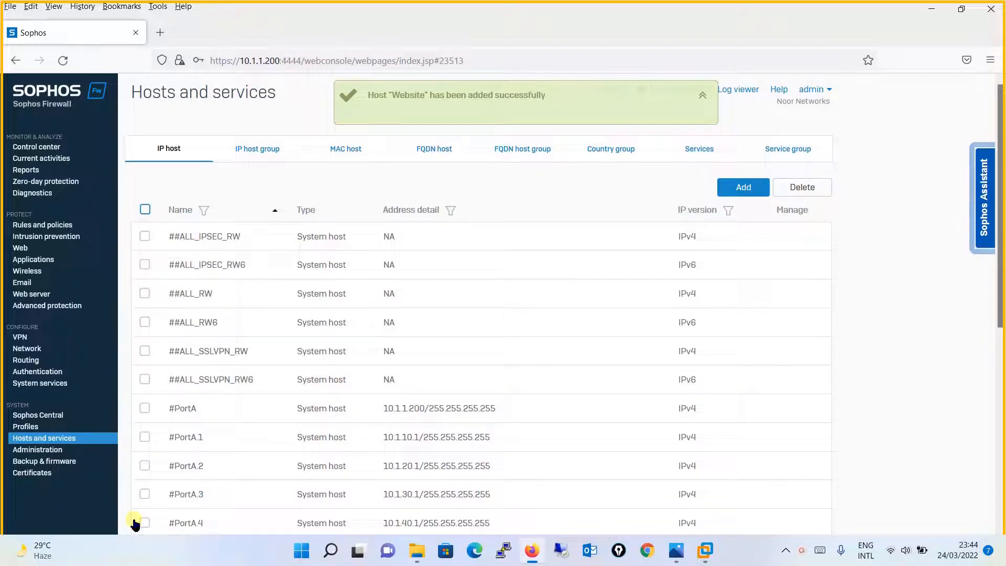
- Filter Services for 'http' to confirm built-in HTTP and HTTPS, then clear the filter
left_click(700, 150)
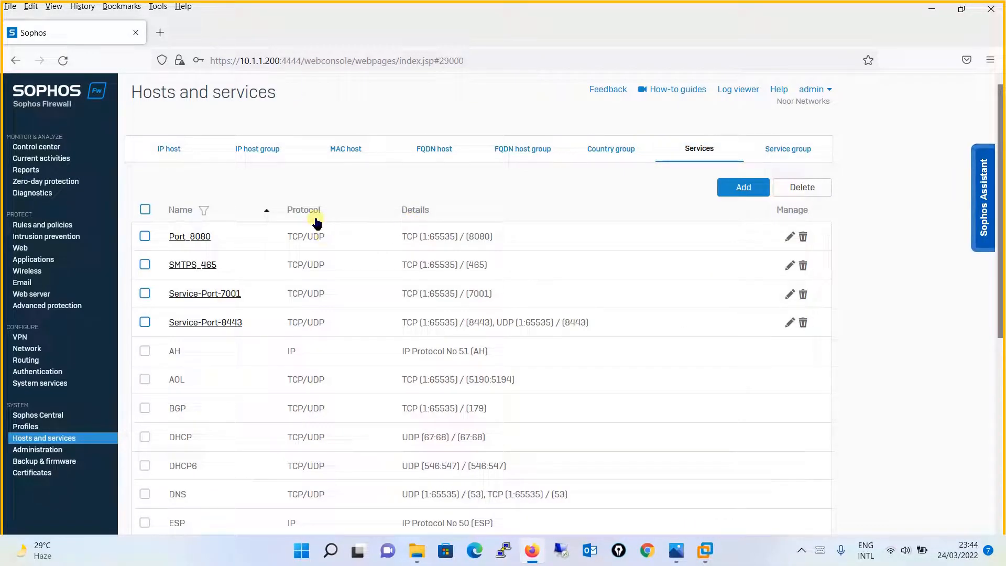
left_click(204, 211)
type("http")
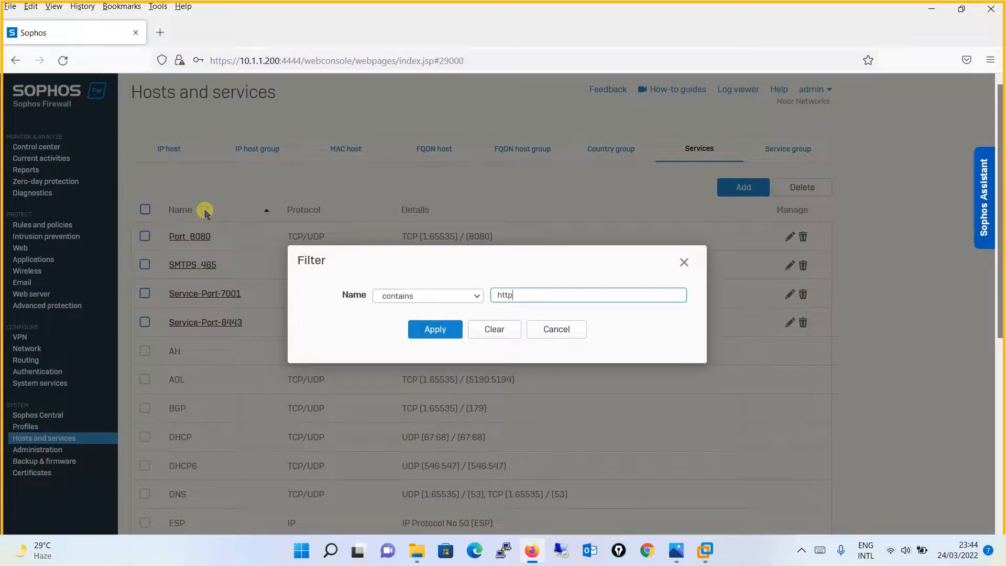
key("Return")
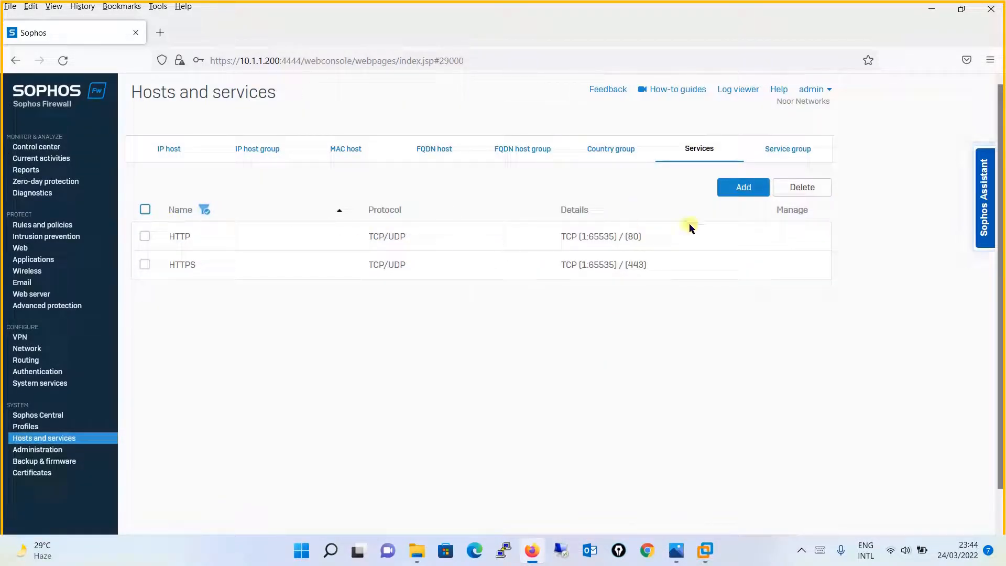
left_click(204, 210)
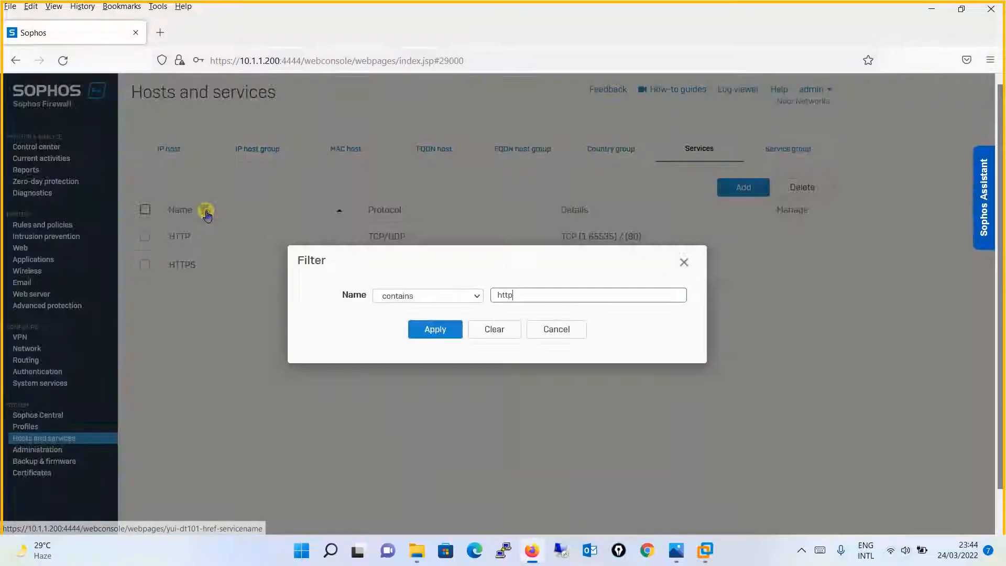
left_click(473, 332)
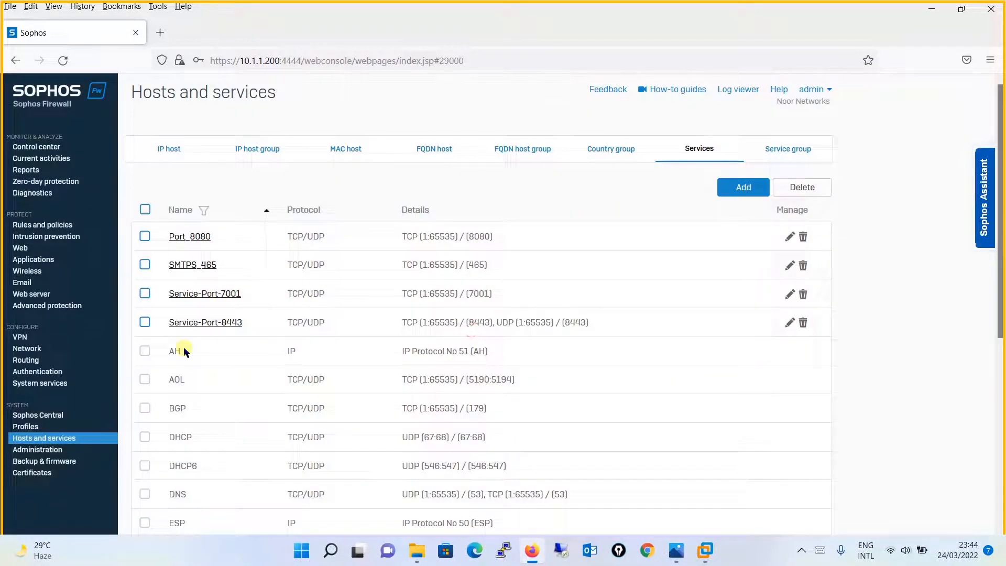
left_click(54, 225)
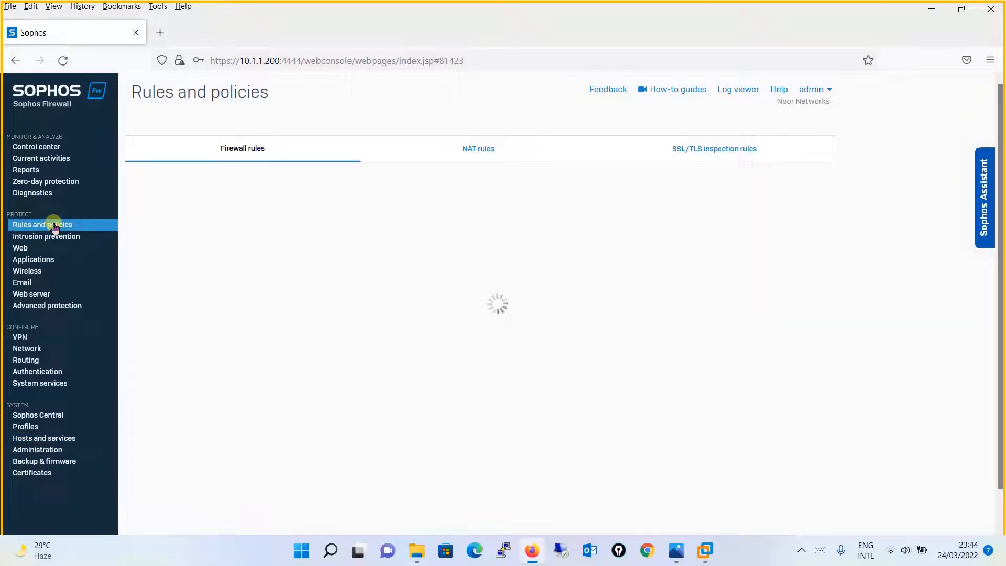
- Start the Server access assistant (DNAT) from the NAT rules tab
left_click(469, 149)
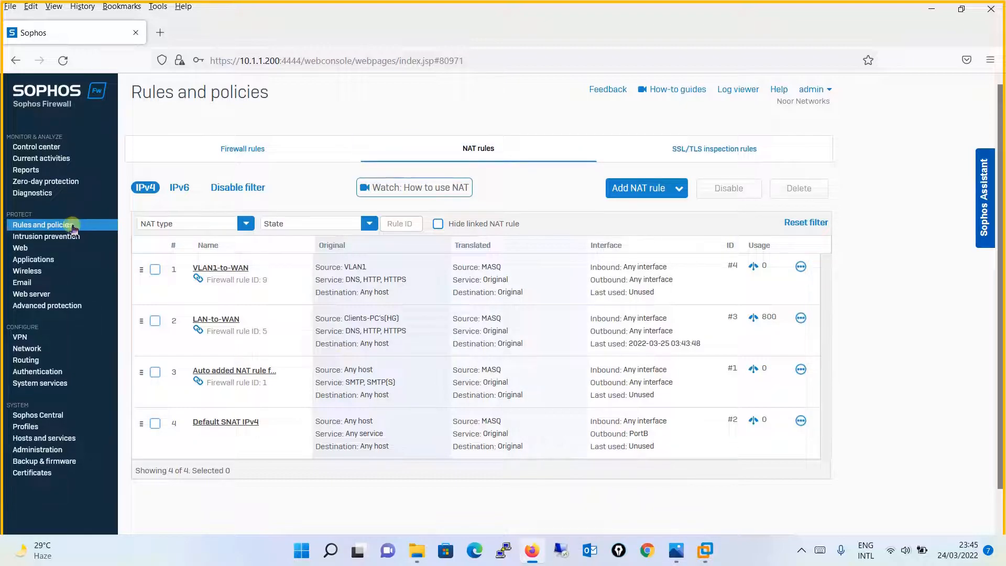
left_click(486, 152)
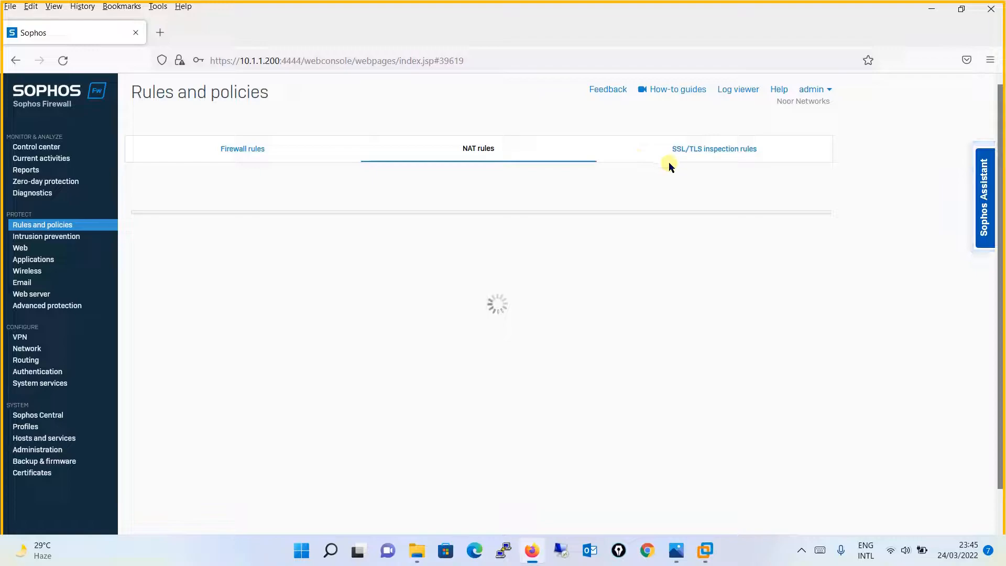
left_click(665, 190)
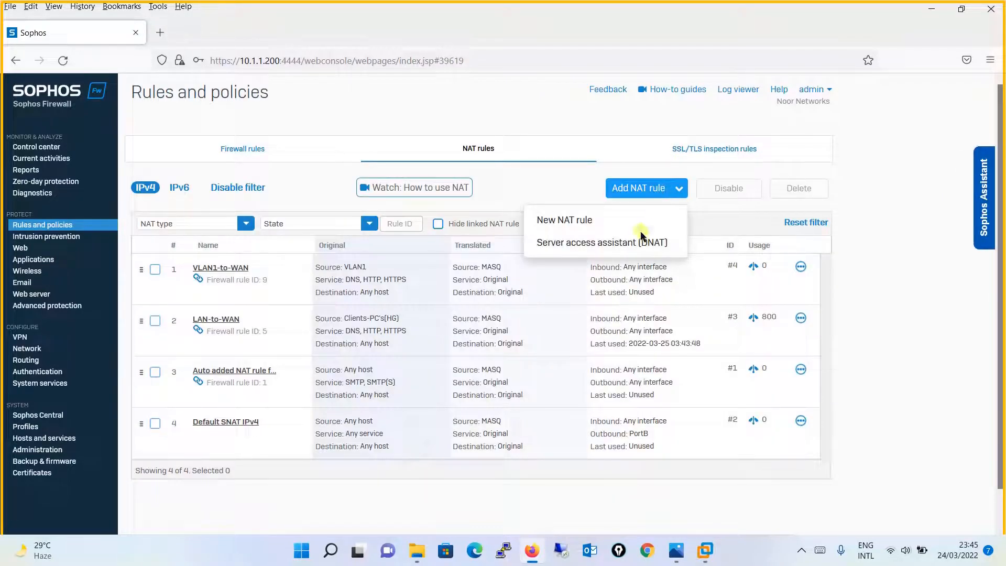
left_click(589, 245)
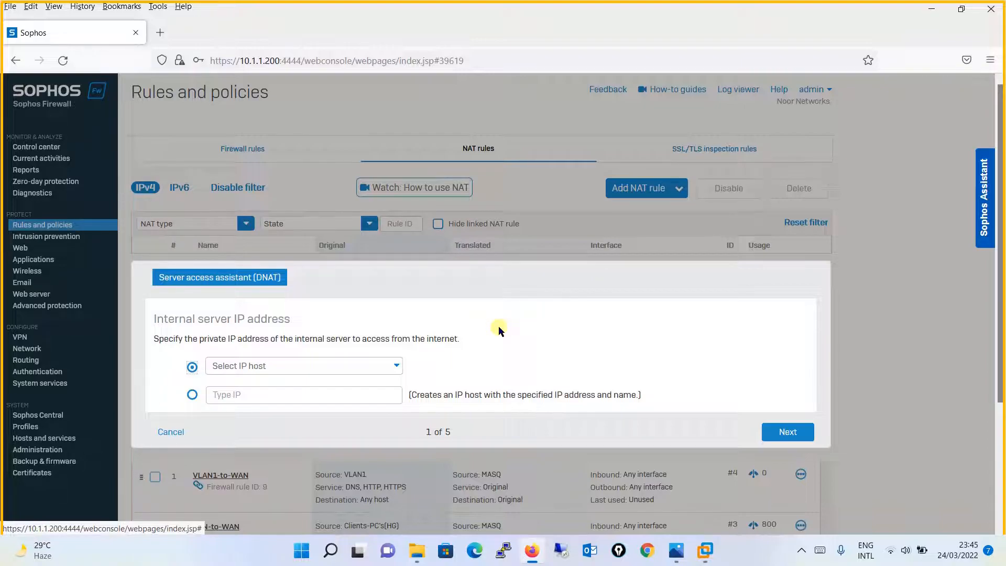
key("Escape")
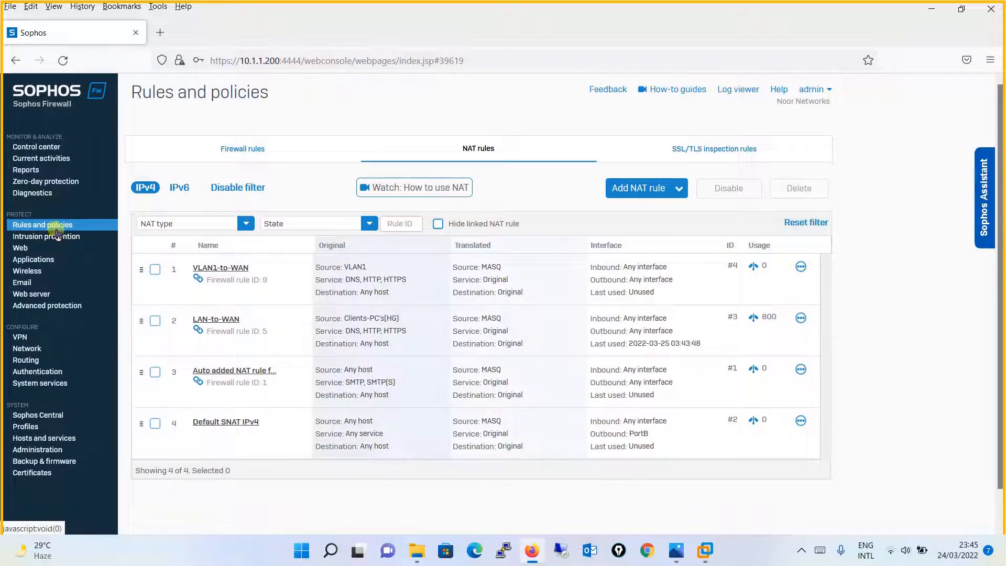
left_click(461, 153)
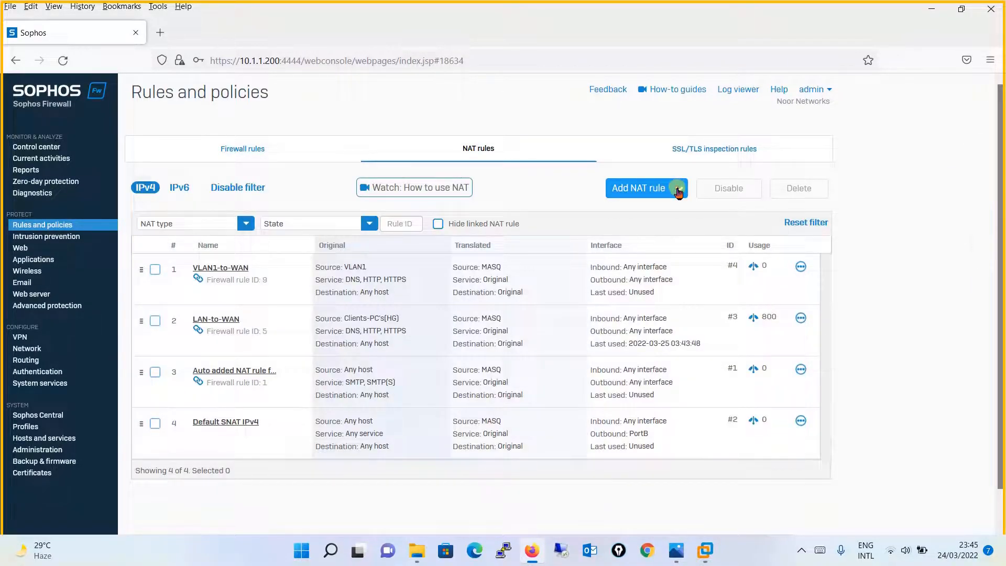
left_click(679, 190)
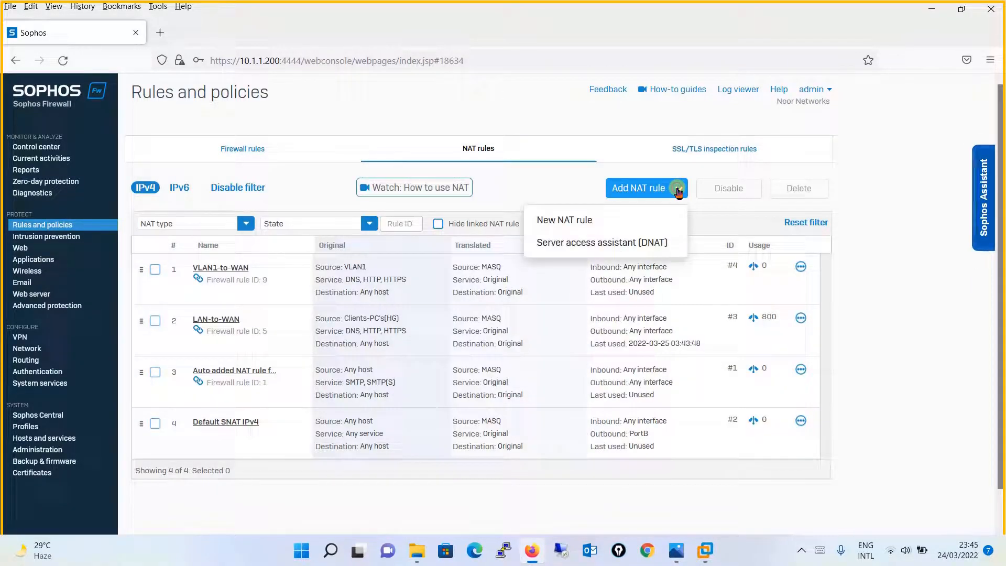
left_click(627, 244)
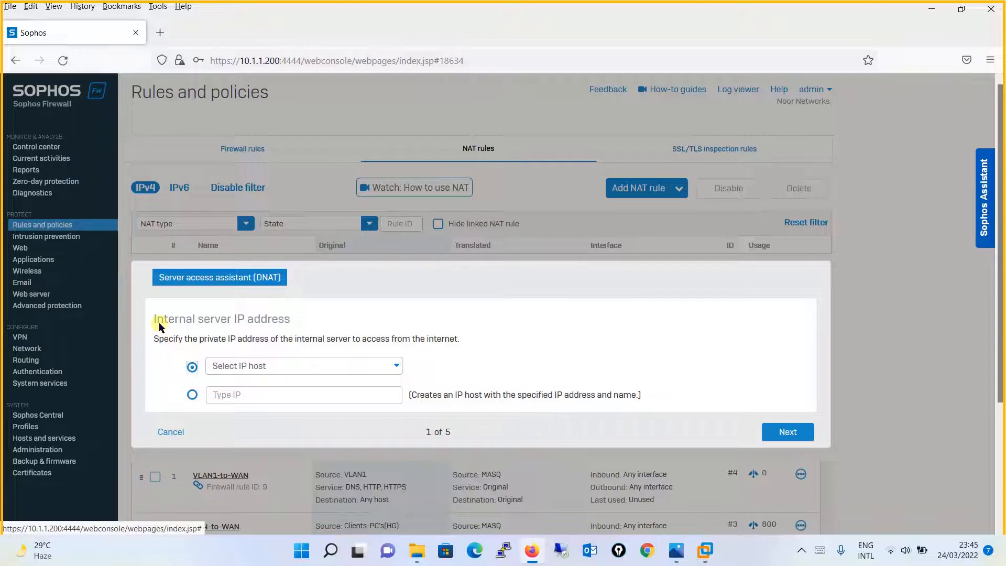
- Pick Website - 172.16.0.100 as the internal server and continue
left_click(394, 365)
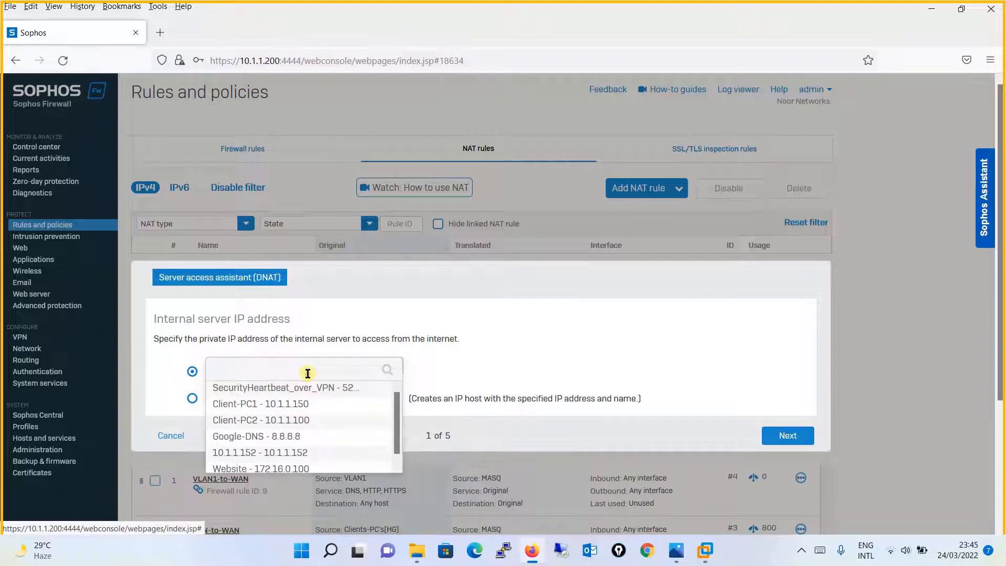
type("webs")
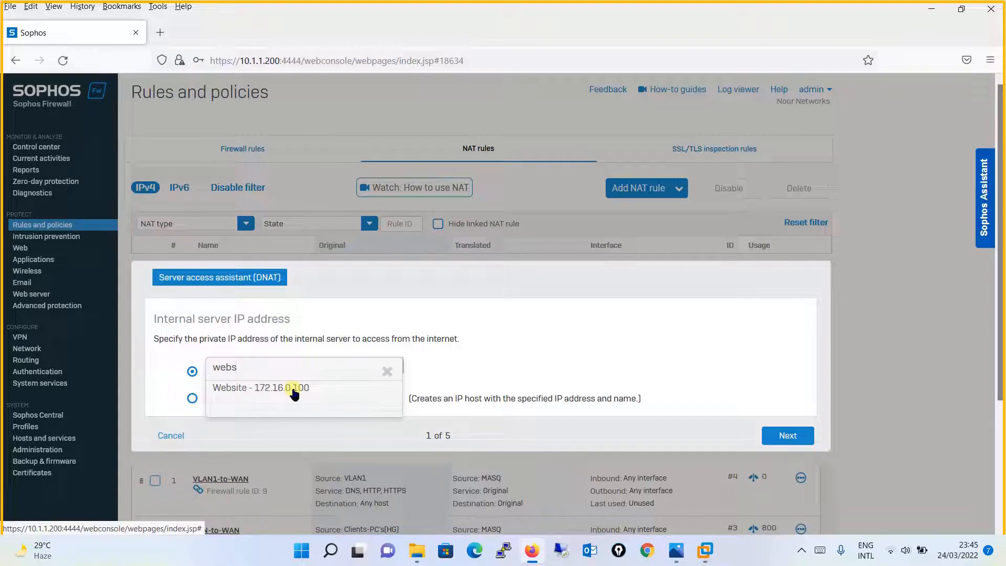
left_click(294, 390)
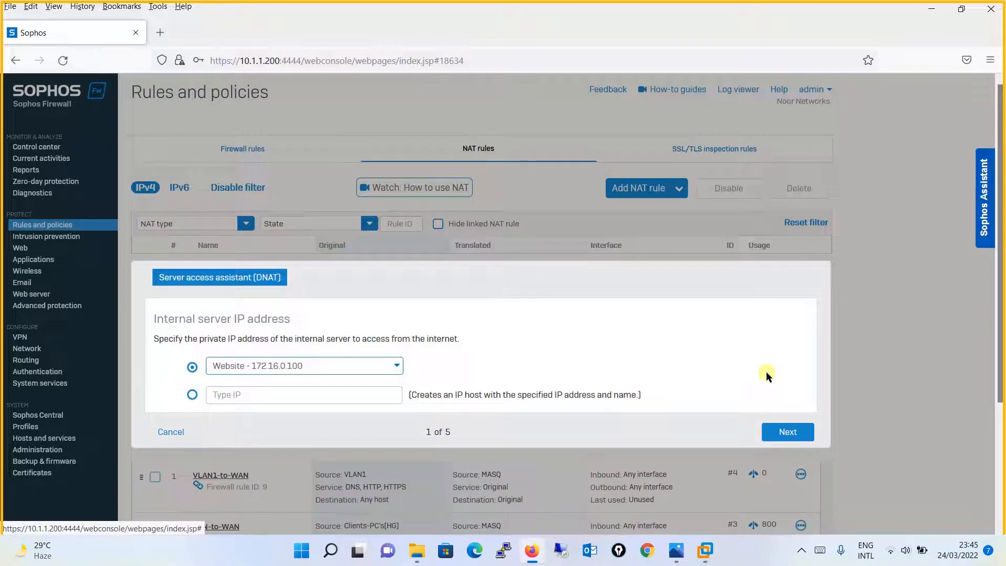
left_click(790, 433)
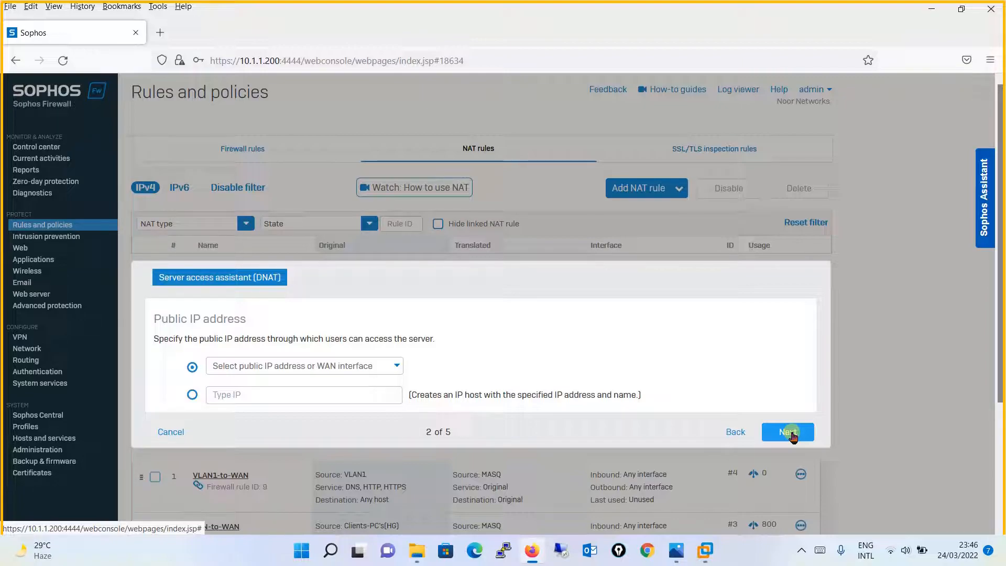
- Choose #PortB - 192.168.0.200 as the public IP after checking the lab diagram
left_click(385, 370)
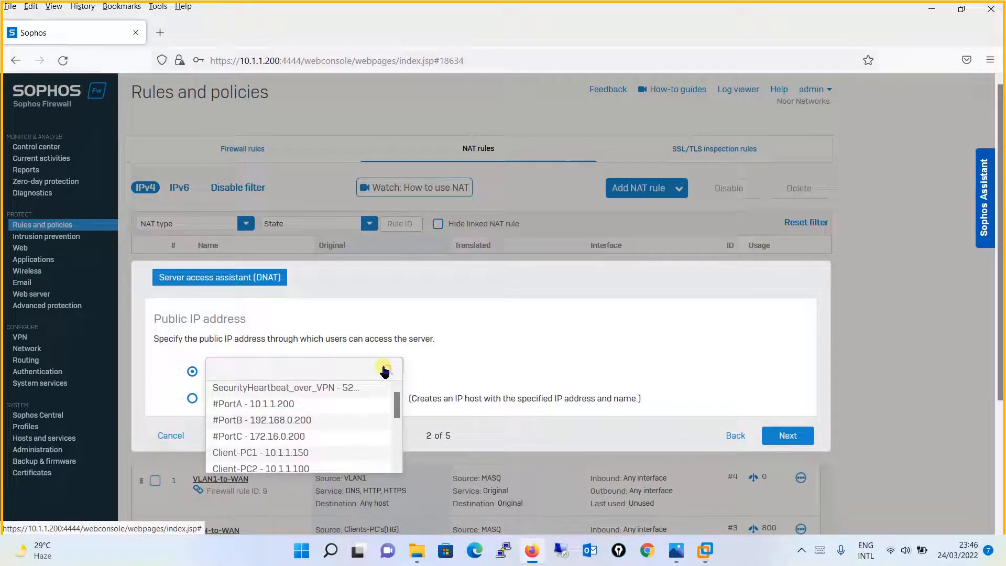
mouse_move(397, 407)
left_mouse_down()
mouse_move(397, 455)
mouse_move(396, 403)
left_mouse_up()
left_click(680, 550)
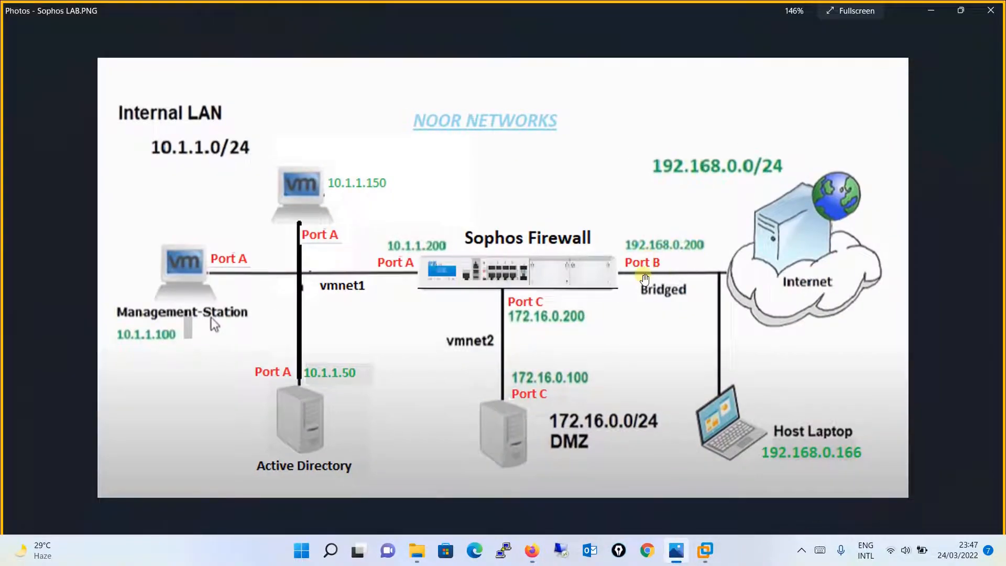
left_click(923, 11)
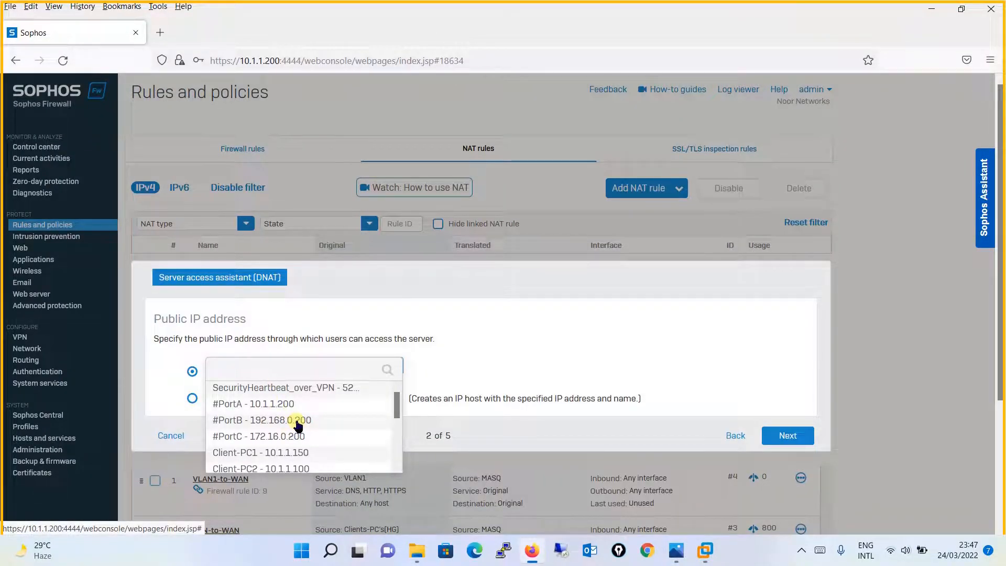
left_click(295, 425)
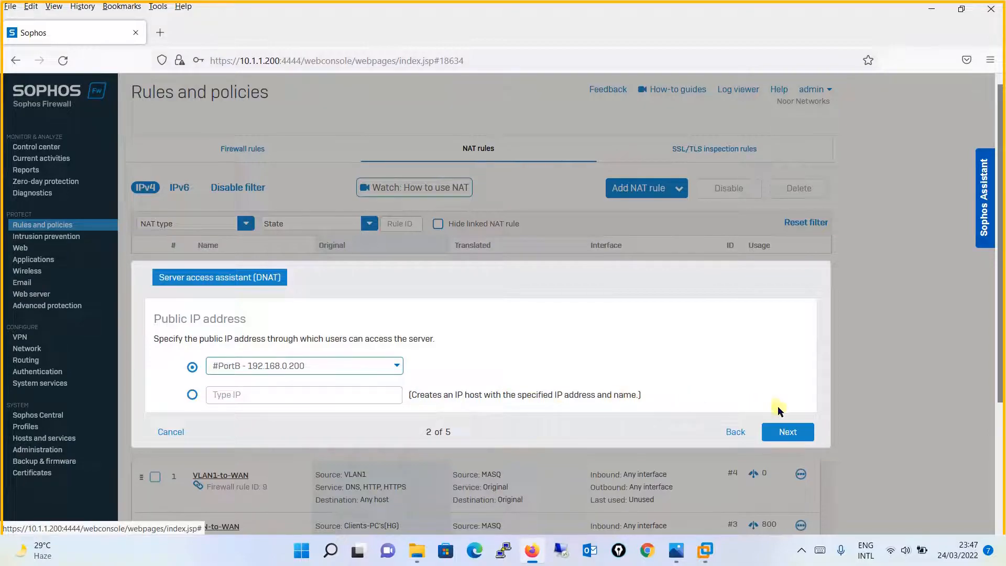
left_click(788, 434)
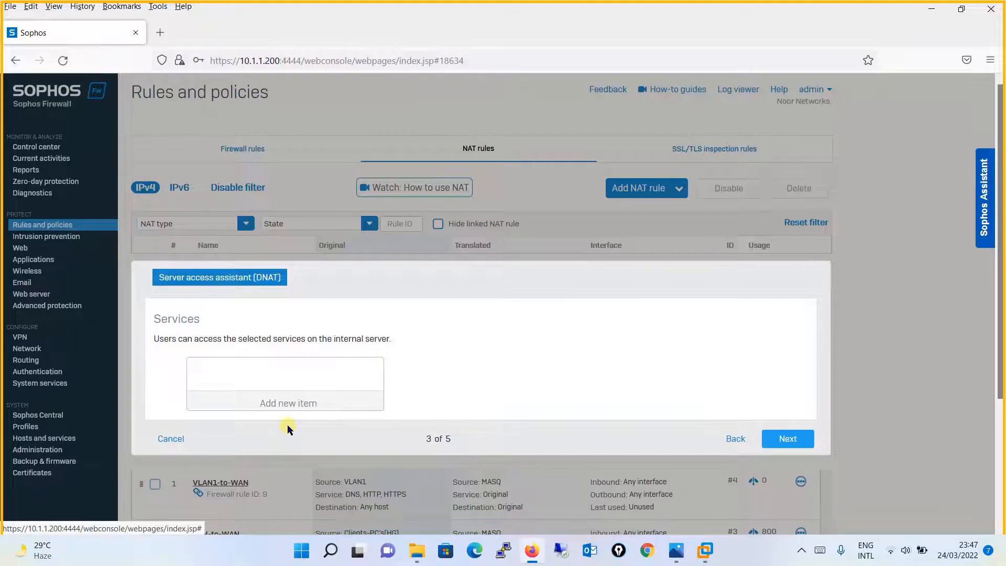
- Add HTTP as the only allowed service for the published server, then continue
left_click(318, 405)
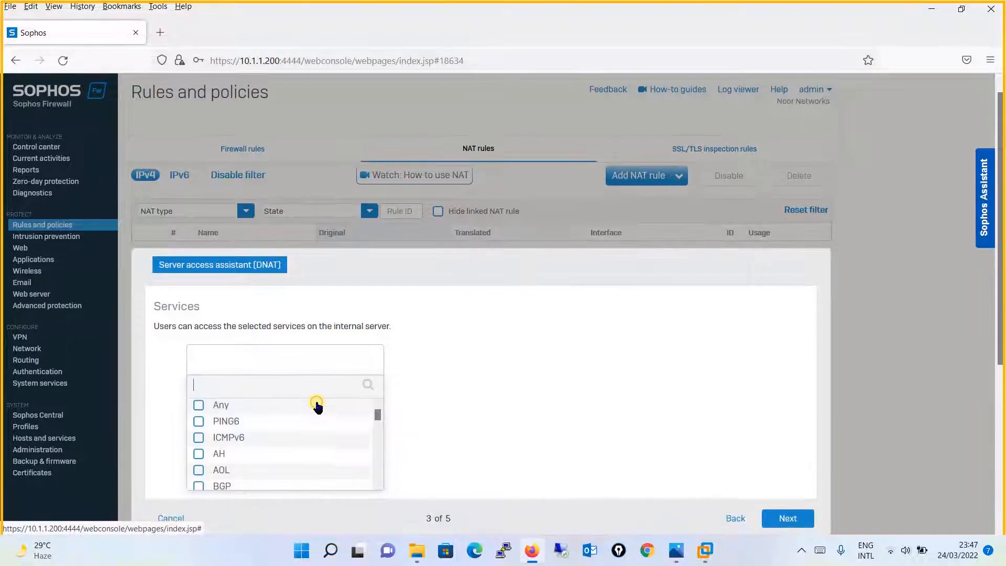
left_click(306, 387)
type("http")
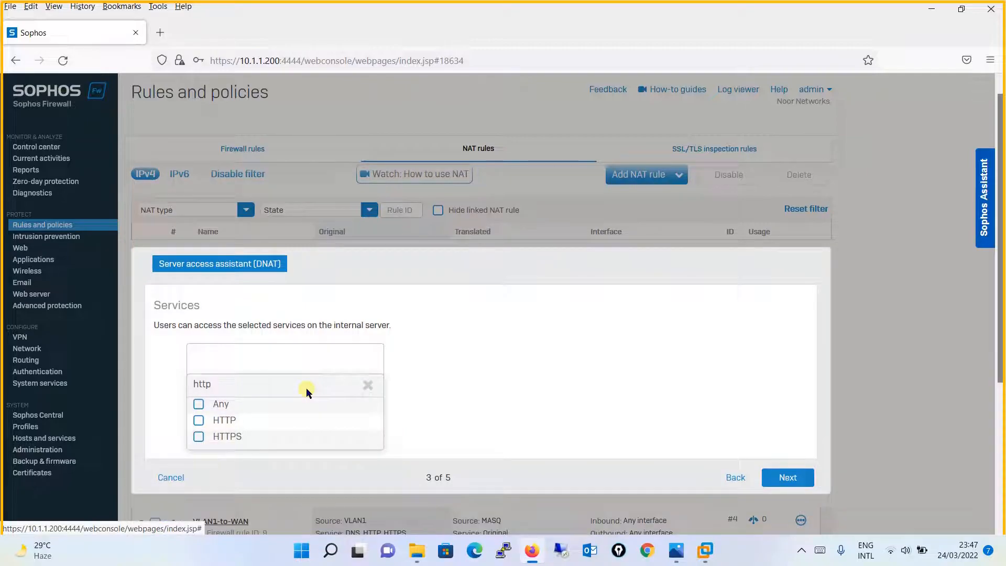
left_click(247, 420)
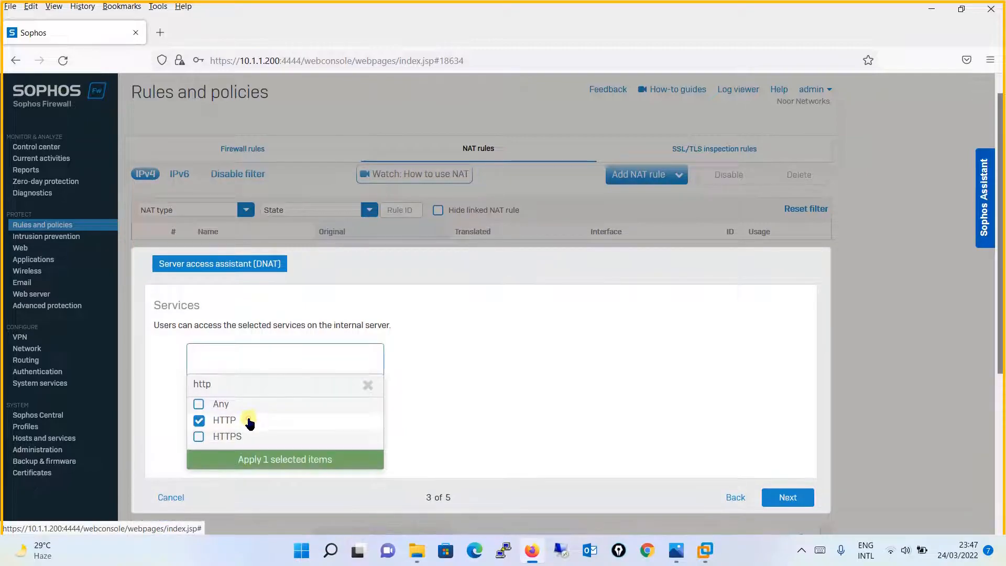
left_click(300, 464)
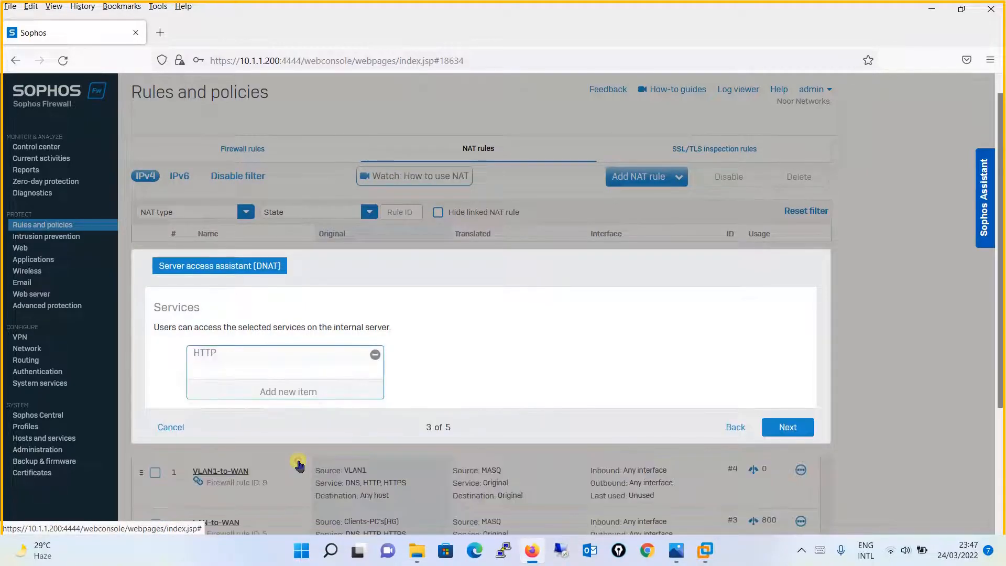
left_click(773, 431)
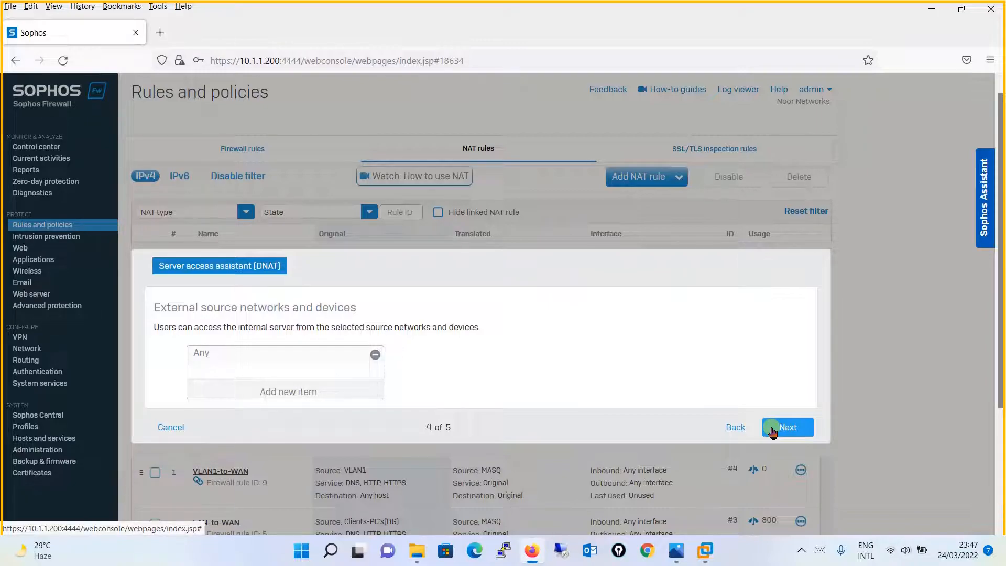
- Re-add Any as the external source network and proceed to the review summary
scroll(552, 218, "down", 3)
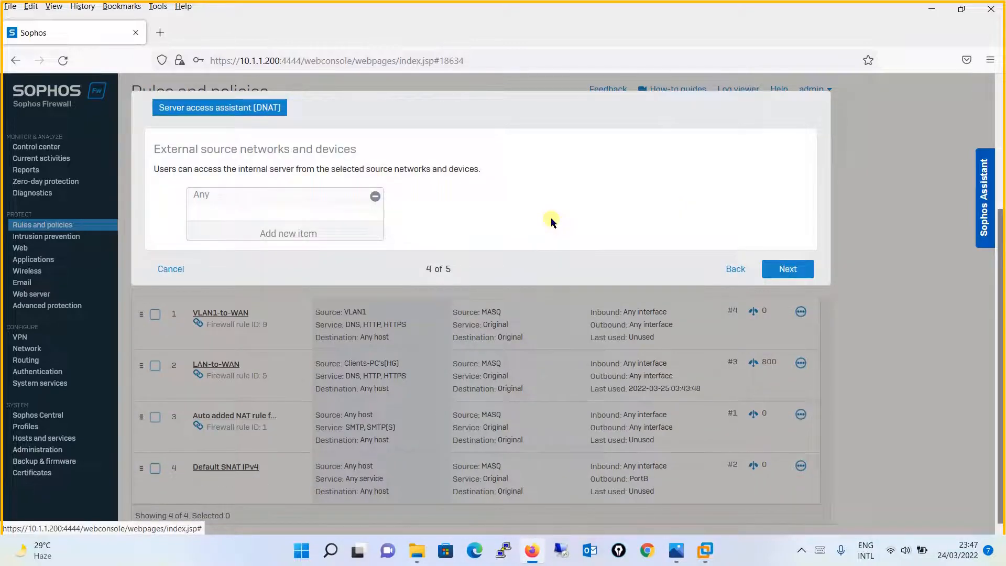
left_click(376, 197)
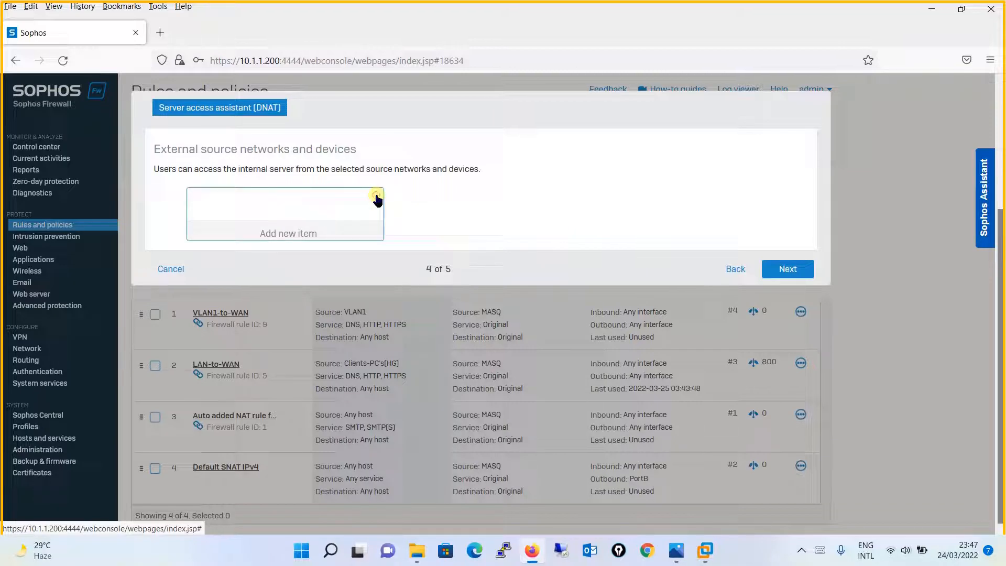
left_click(314, 234)
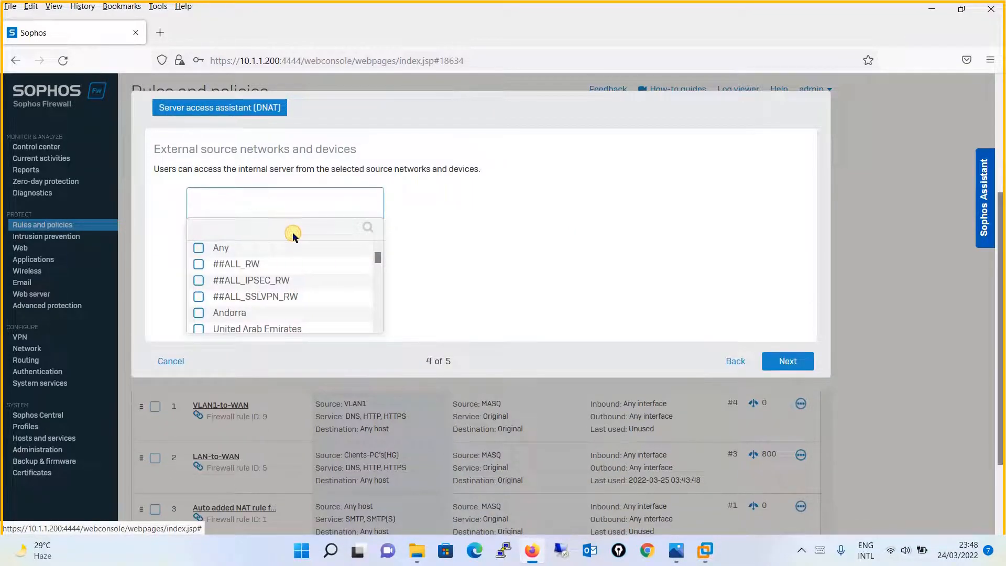
left_click(291, 235)
type("in")
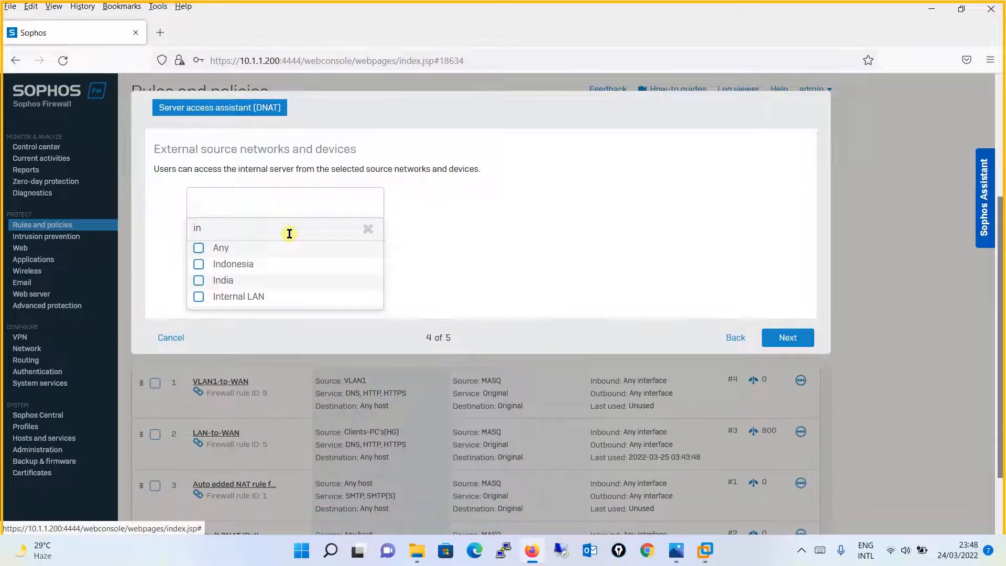
key("BackSpace")
key("BackSpace")
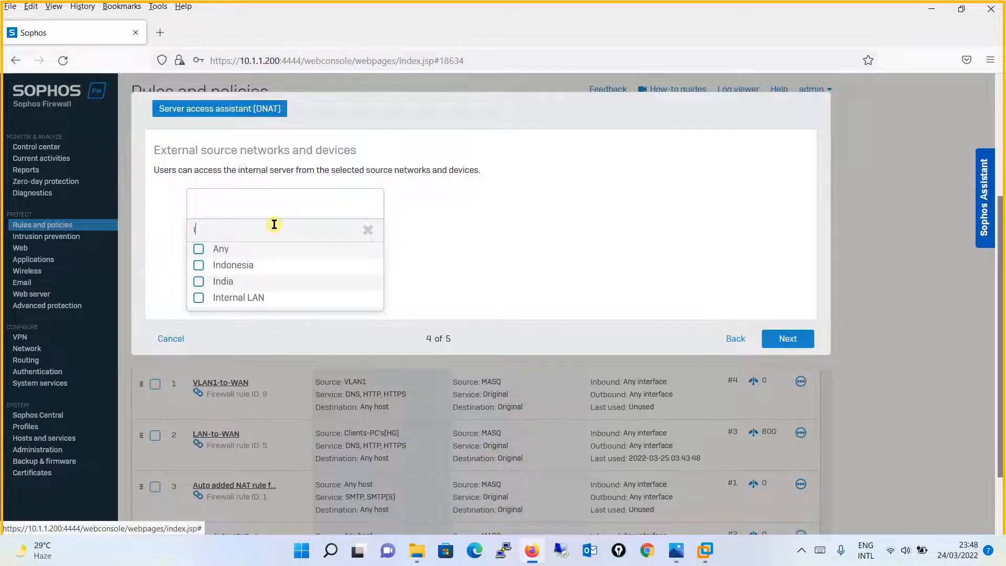
type("u")
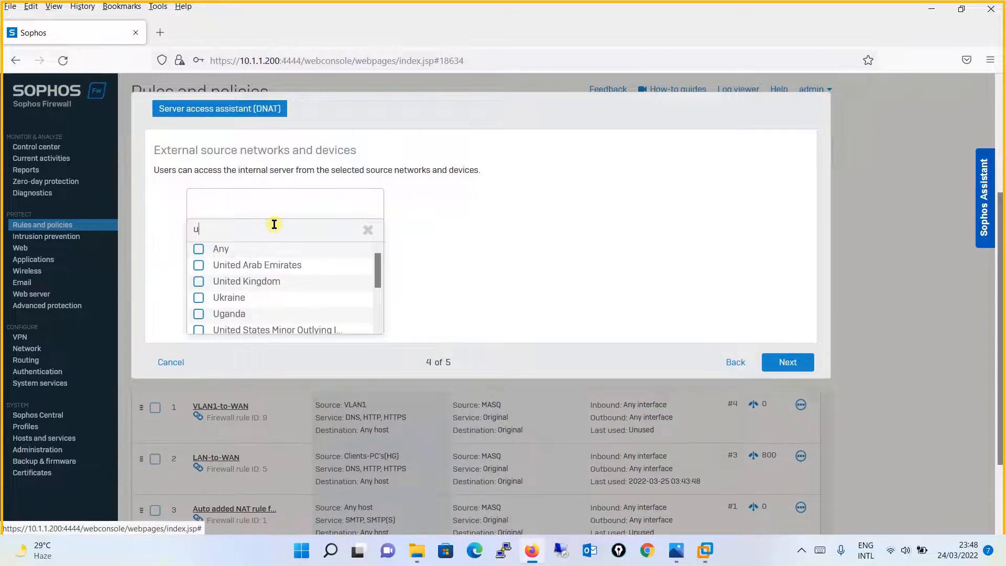
left_click(366, 231)
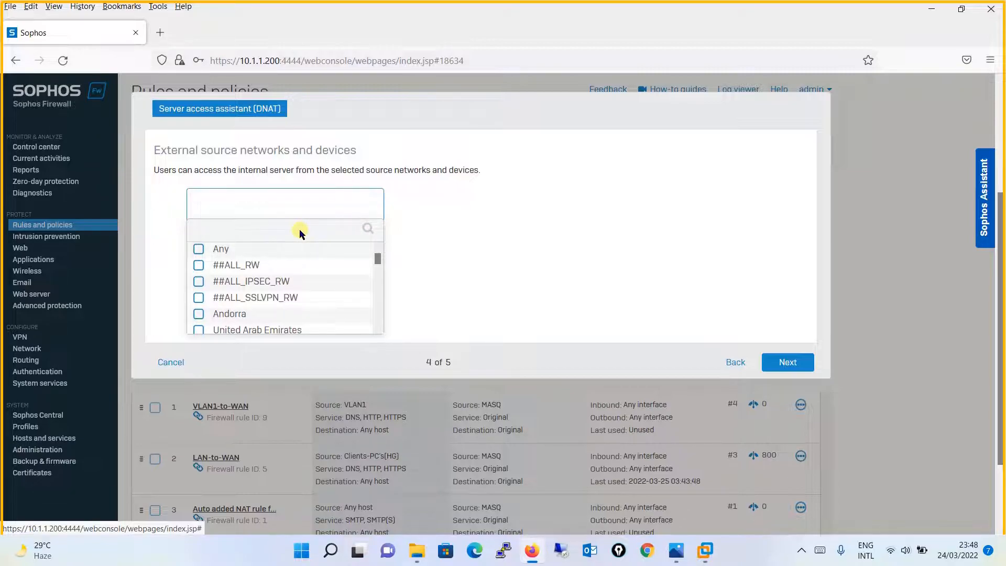
left_click(202, 251)
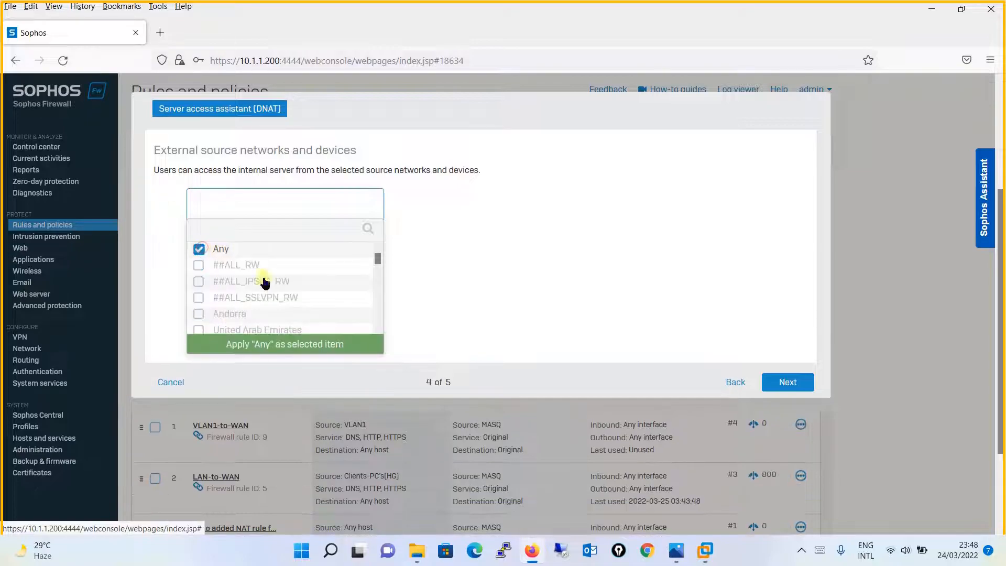
left_click(320, 345)
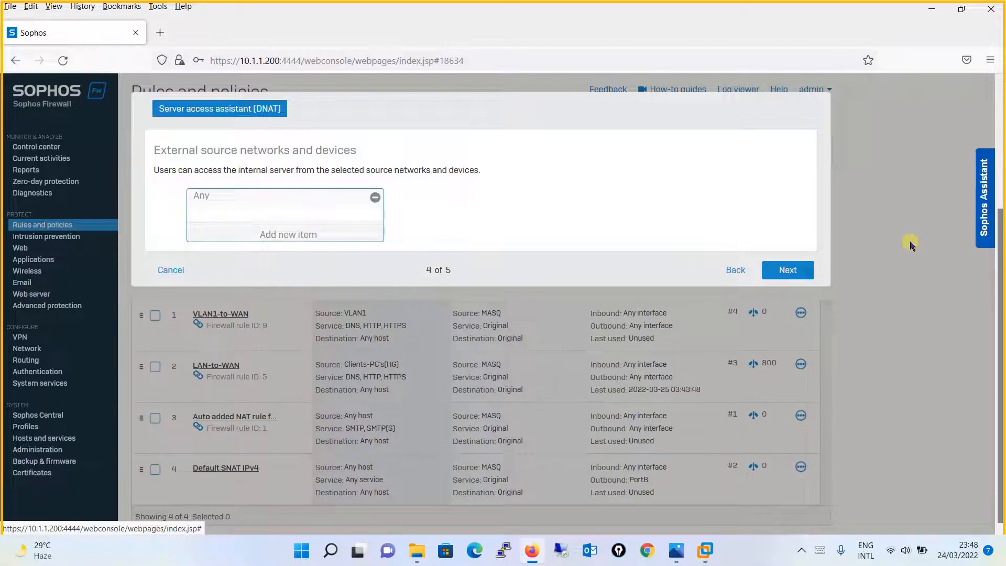
left_click(800, 270)
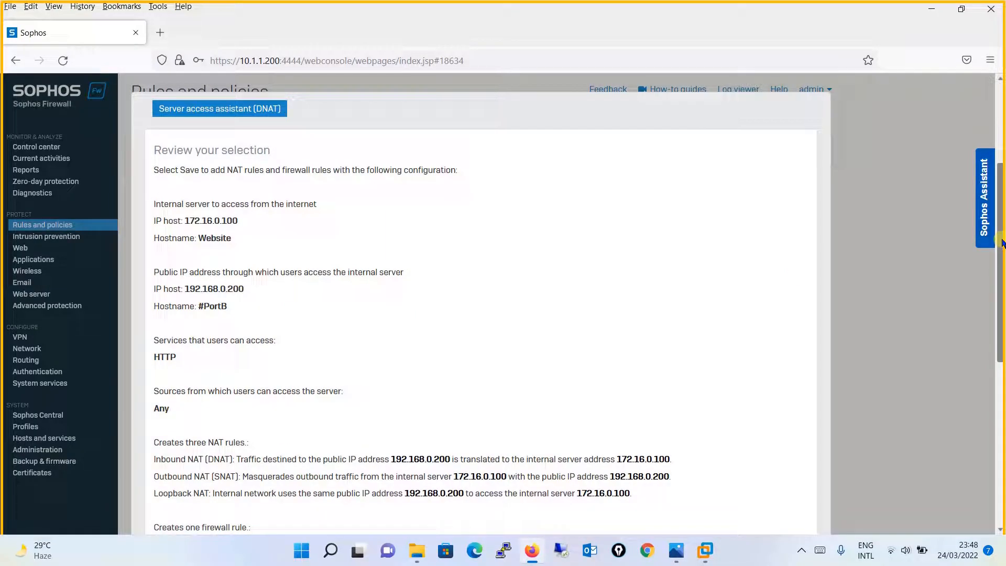
- Review the DNAT summary for Website via 192.168.0.200 with HTTP, then save and finish
left_click_drag(1001, 240, 1003, 257)
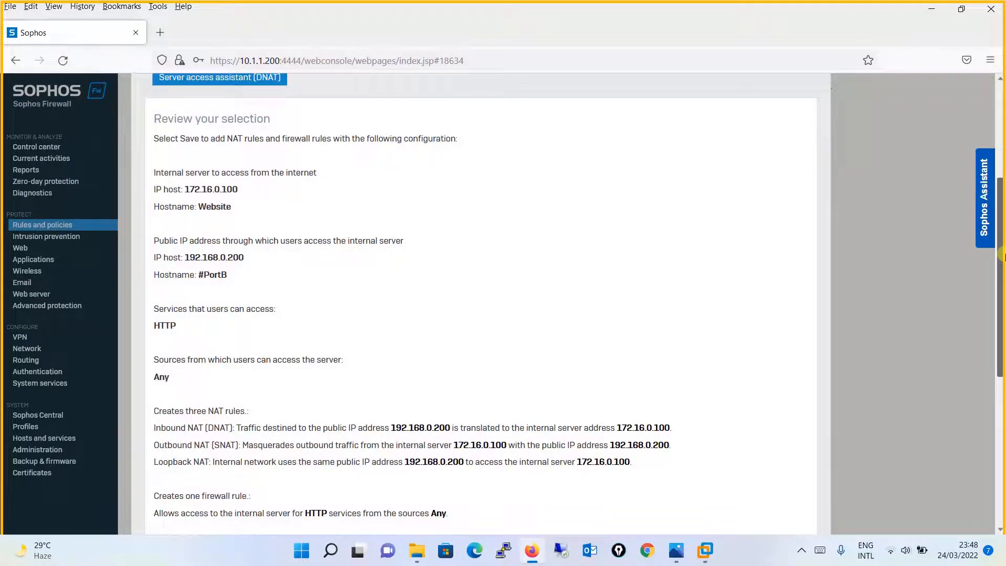
left_click_drag(1002, 256, 1003, 257)
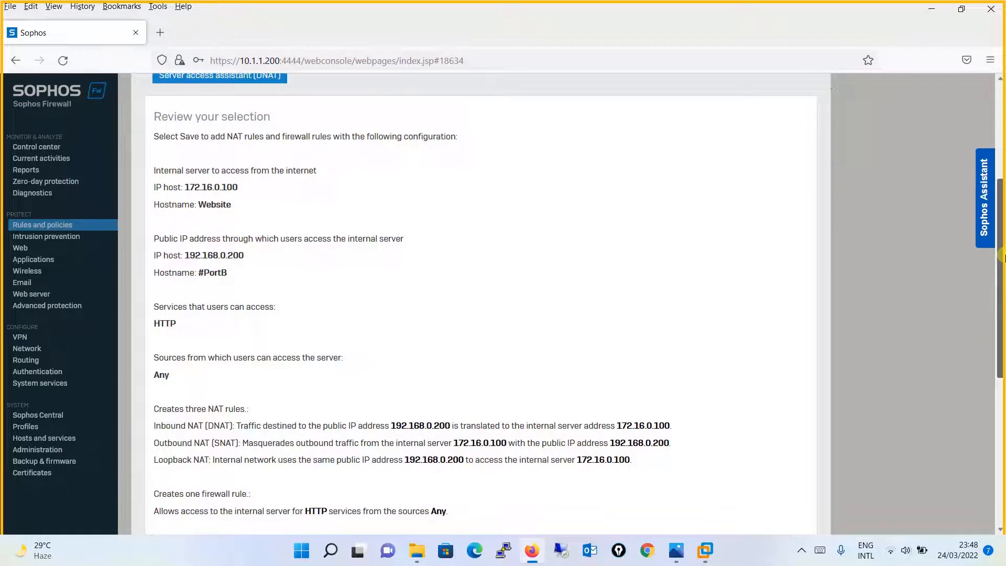
left_click_drag(1003, 257, 996, 286)
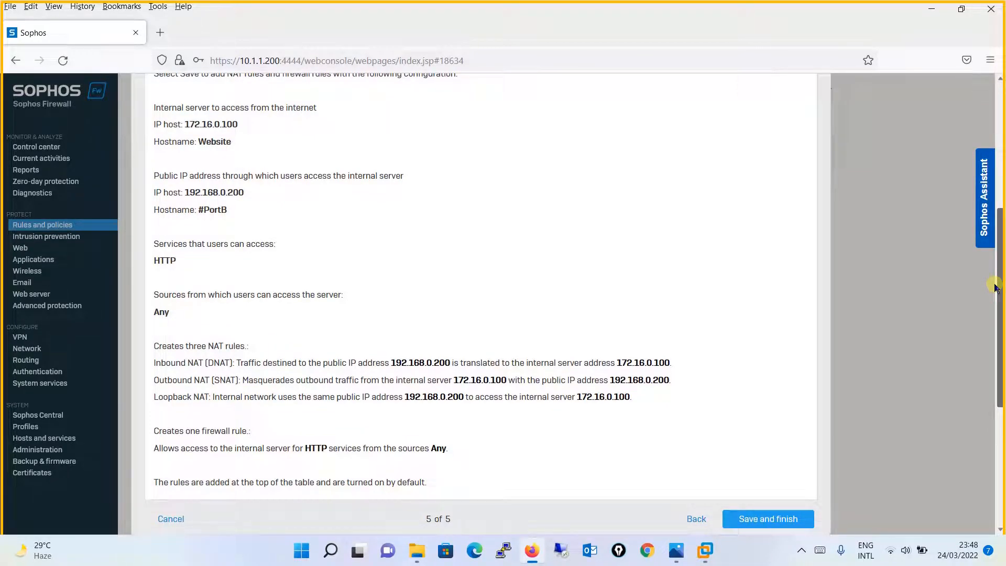
left_click_drag(996, 286, 998, 358)
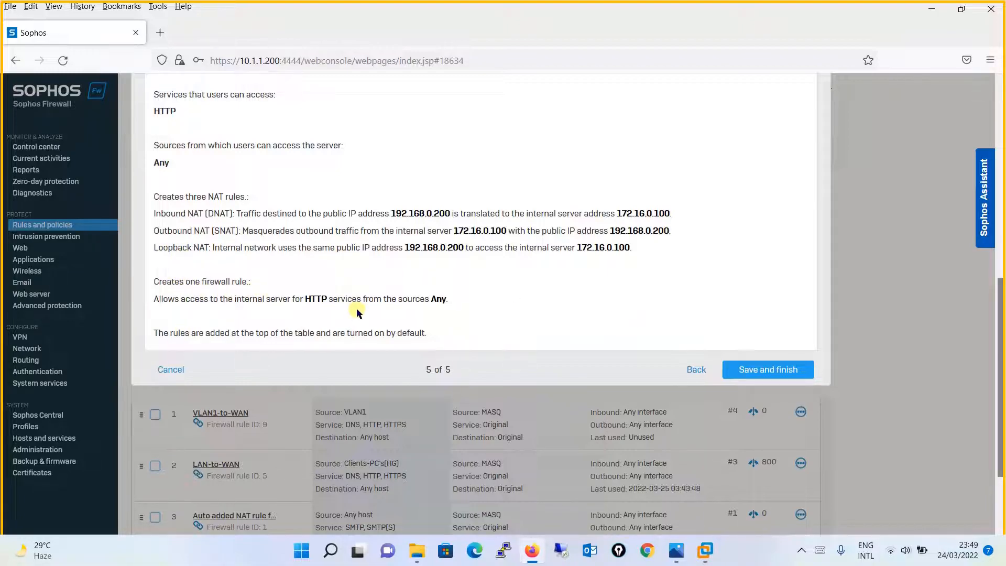
left_click(765, 371)
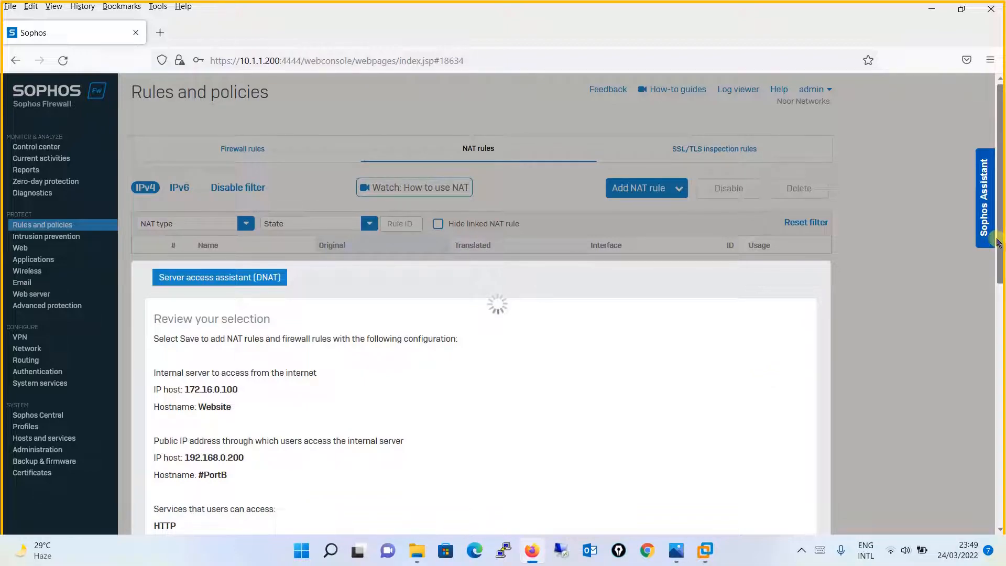
- Scroll the NAT rules table to check the new DNAT to Website, Loopback and Reflexive rules
left_click_drag(998, 243, 1001, 324)
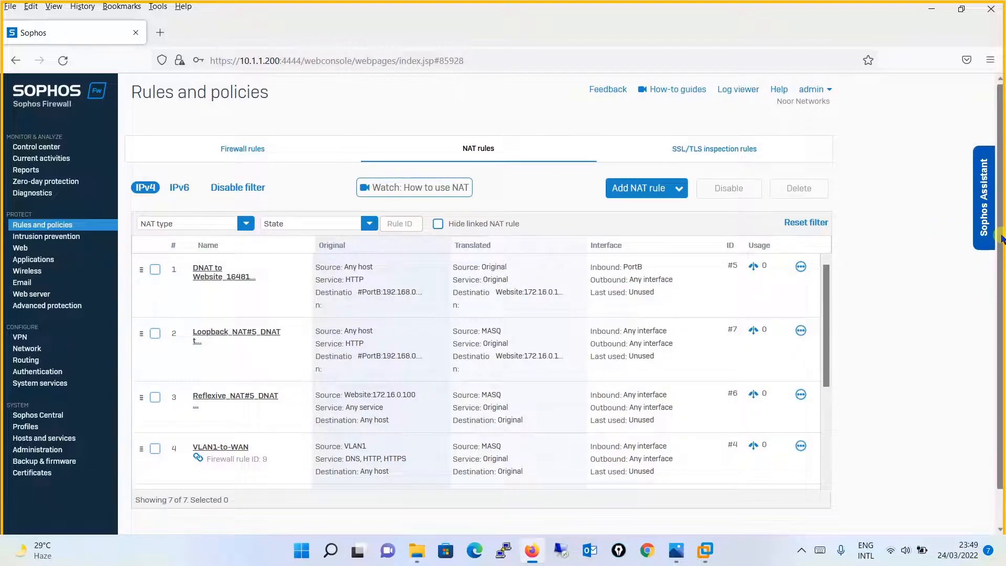
scroll(1002, 282, "down", 2)
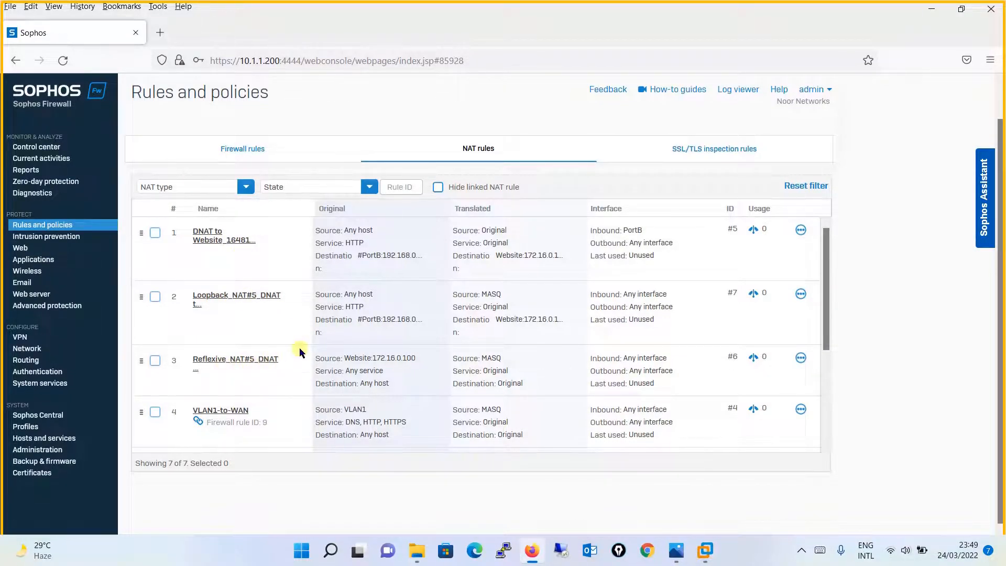
- Show the firewall rules list in the Sophos Firewall web console
left_click(254, 149)
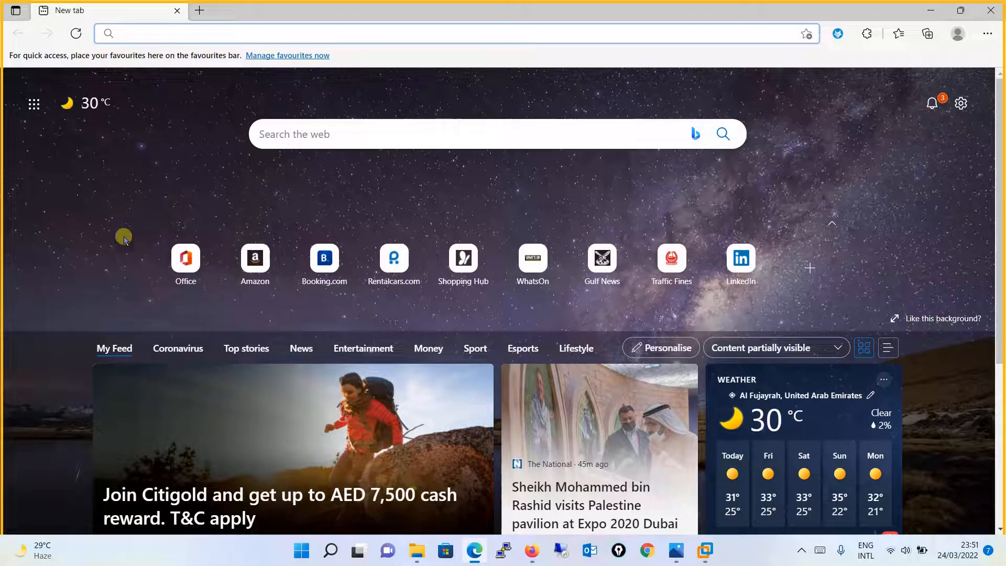
- Launch Command Prompt on the host and run ipconfig to list adapter addresses
key("super")
type("cmd")
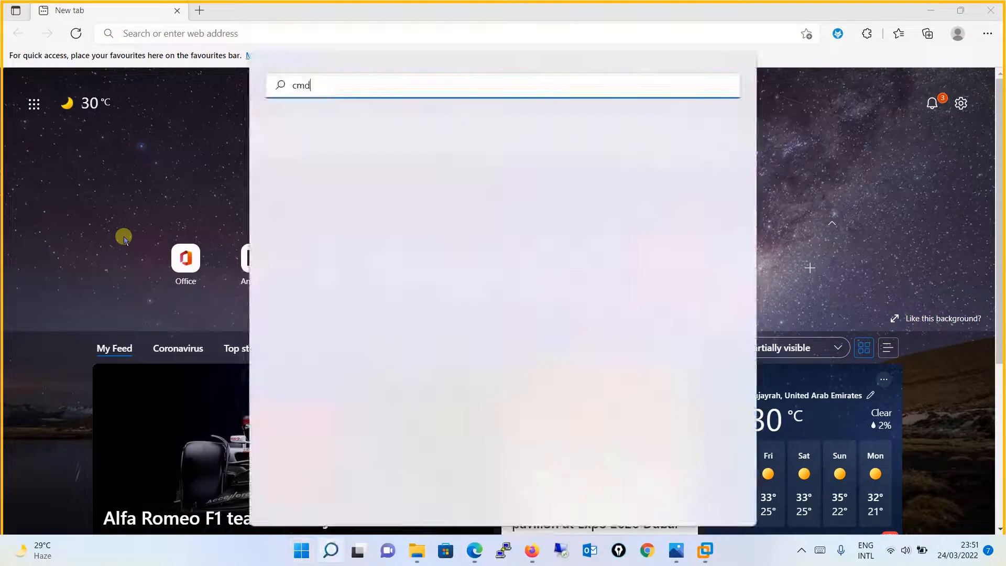
key("Return")
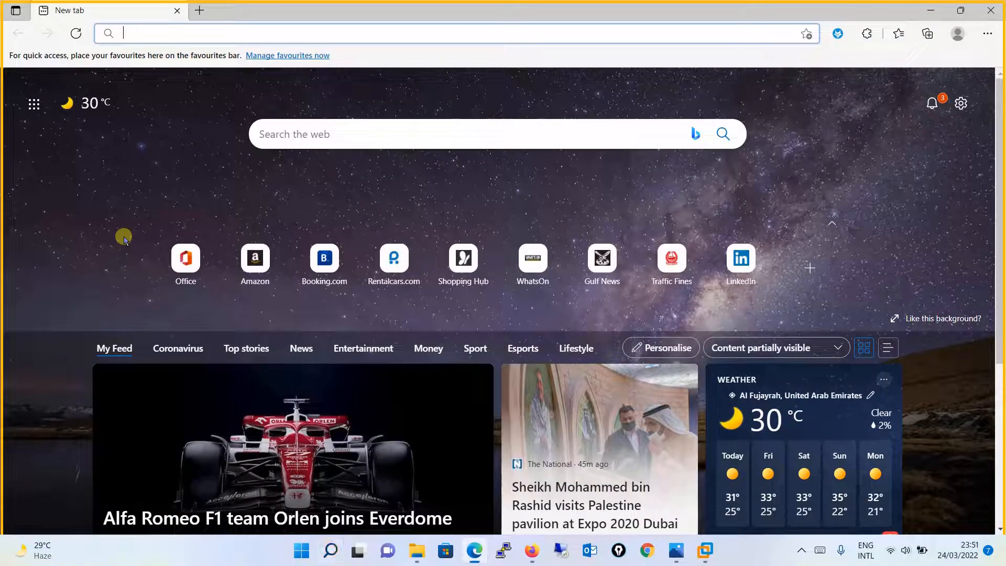
type("ipconfig")
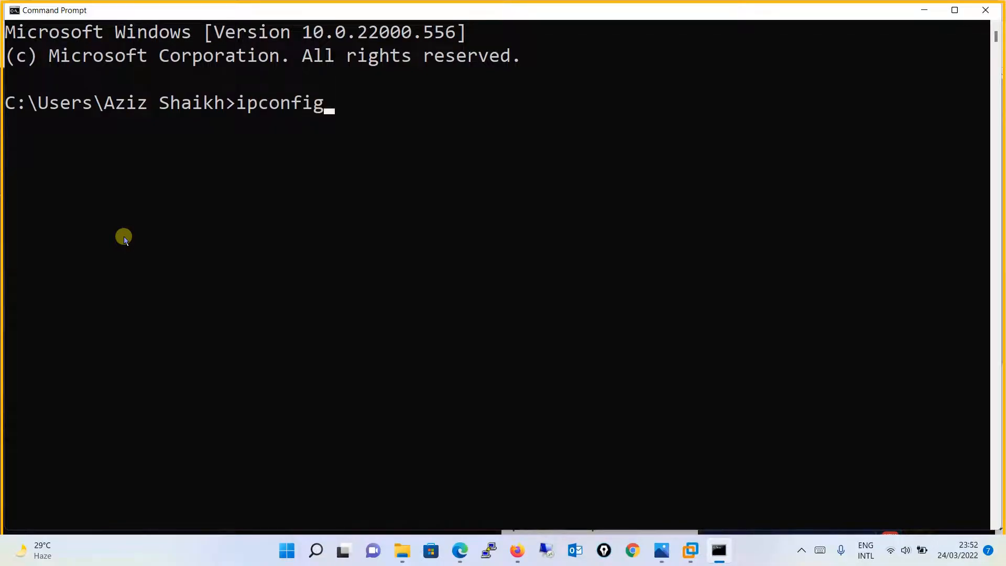
key("Return")
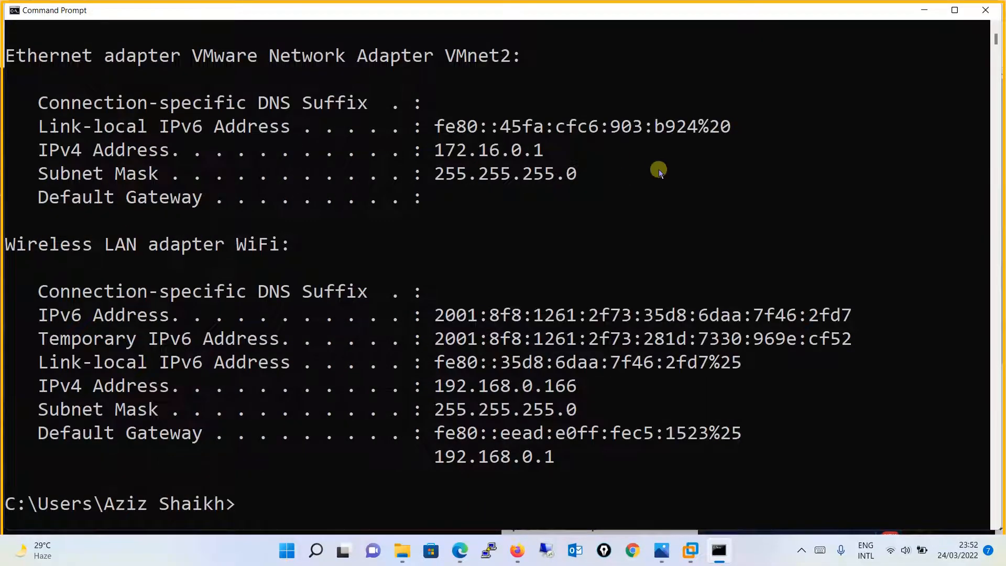
- Clear the console with cls, recall ipconfig, and close the Command Prompt window
type("cls")
key("Return")
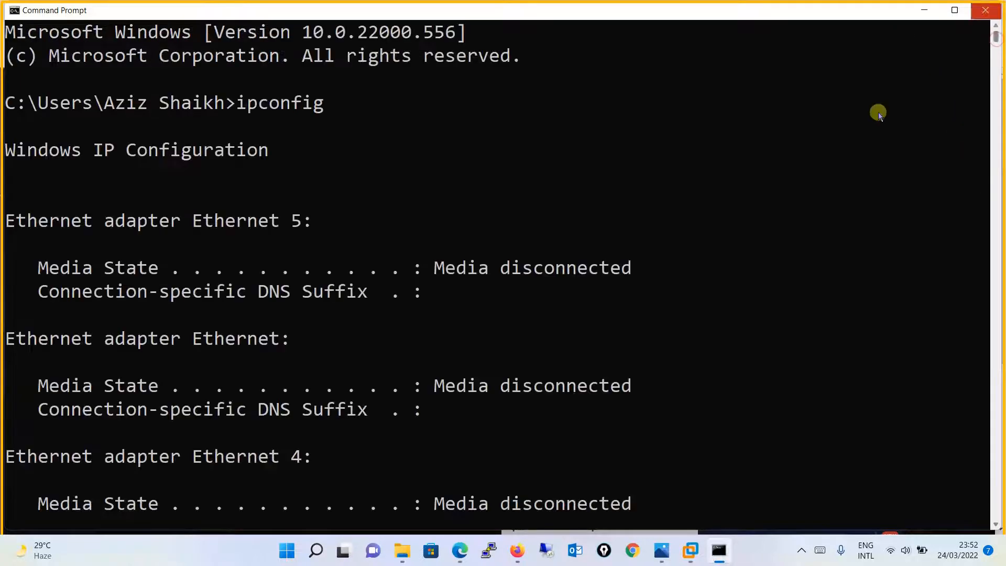
left_click_drag(995, 37, 981, 62)
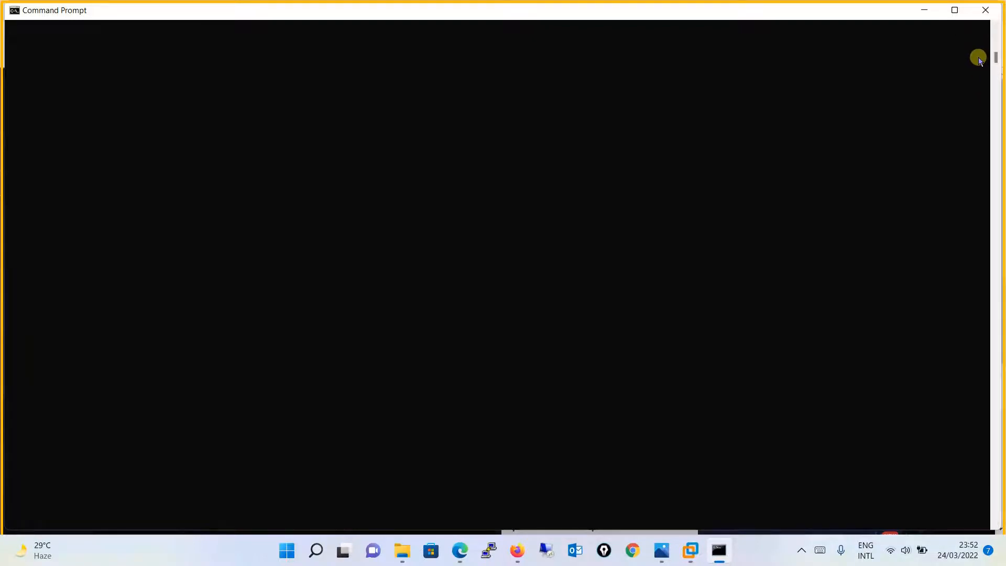
key("Up")
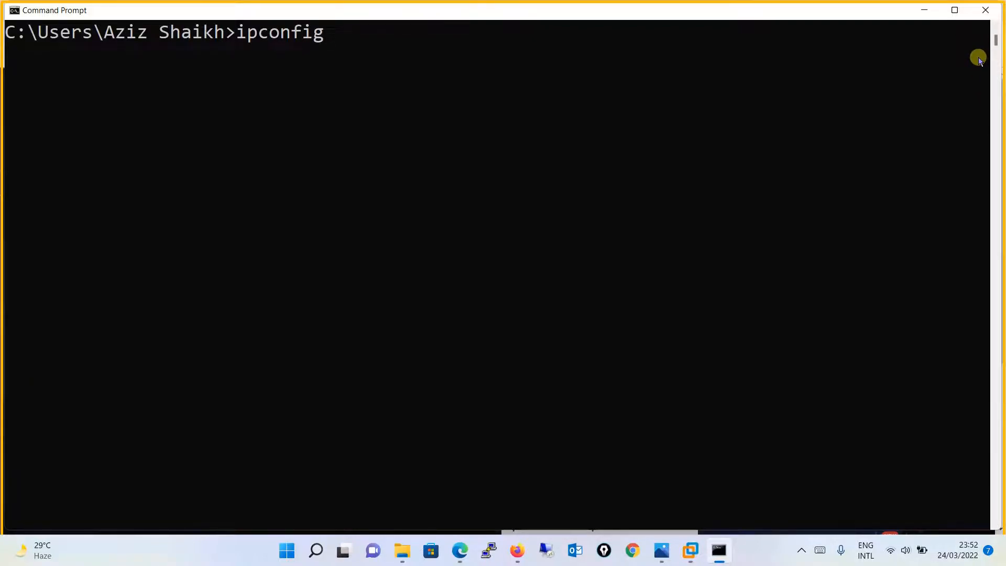
left_click(985, 10)
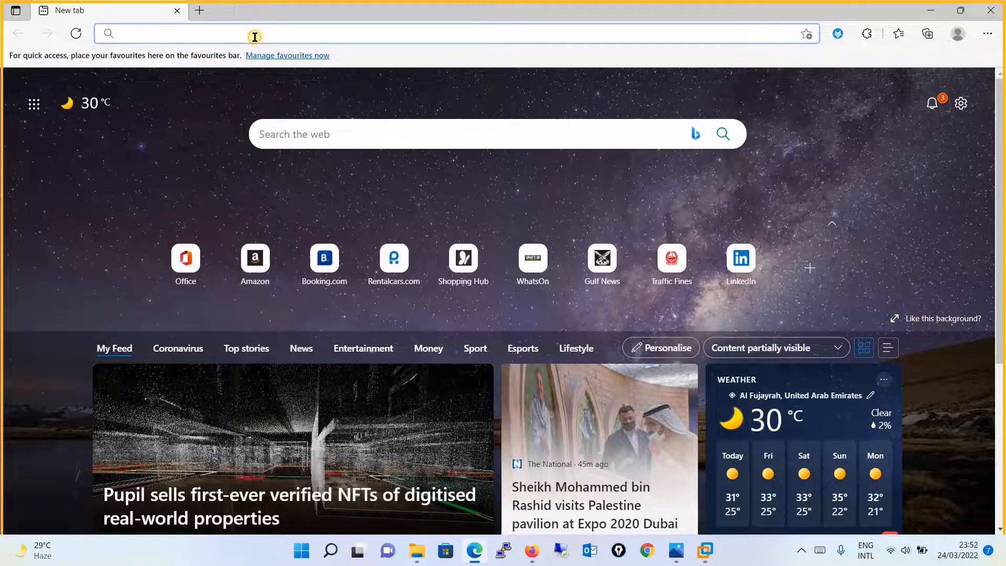
- Load 192.168.0.200 in Edge, checking the lab diagram first, to show 'My Website - Noor Networks LABS'
type("192.168.0.200")
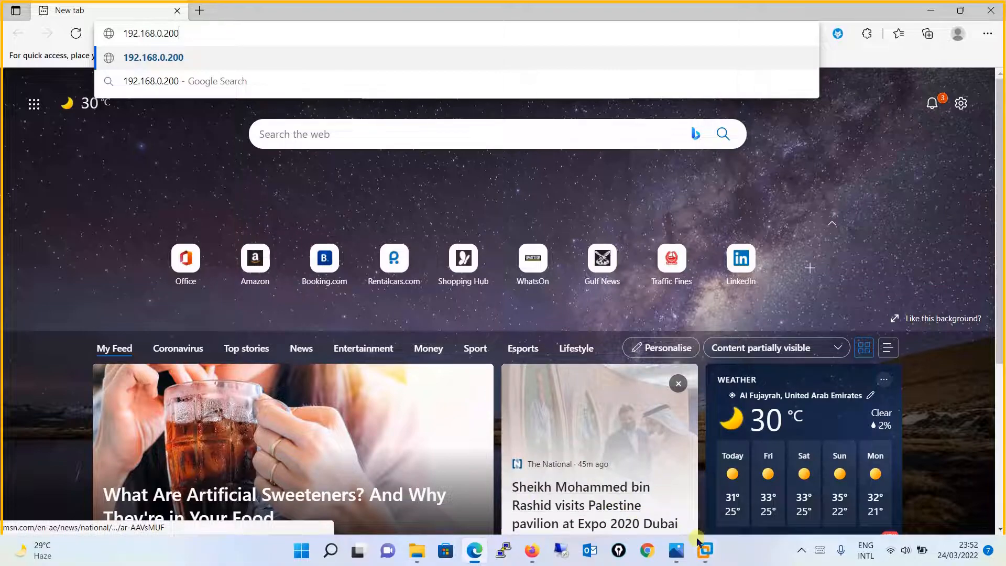
left_click(674, 558)
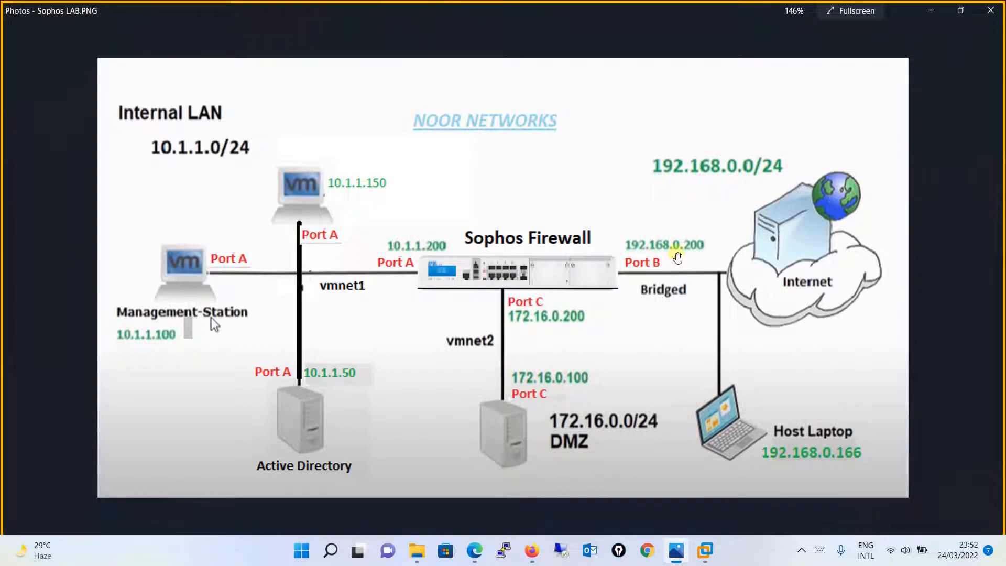
left_click(931, 11)
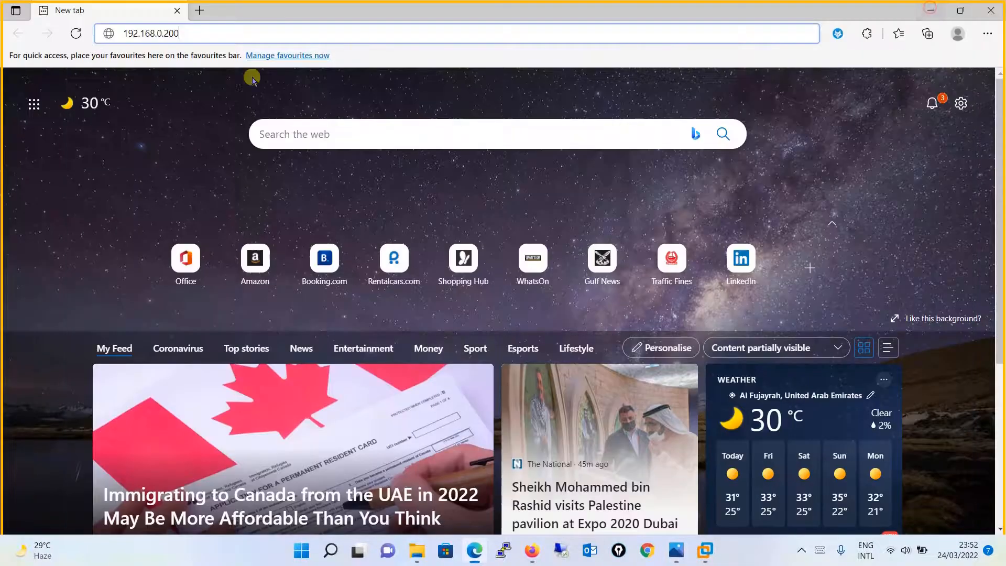
key("Return")
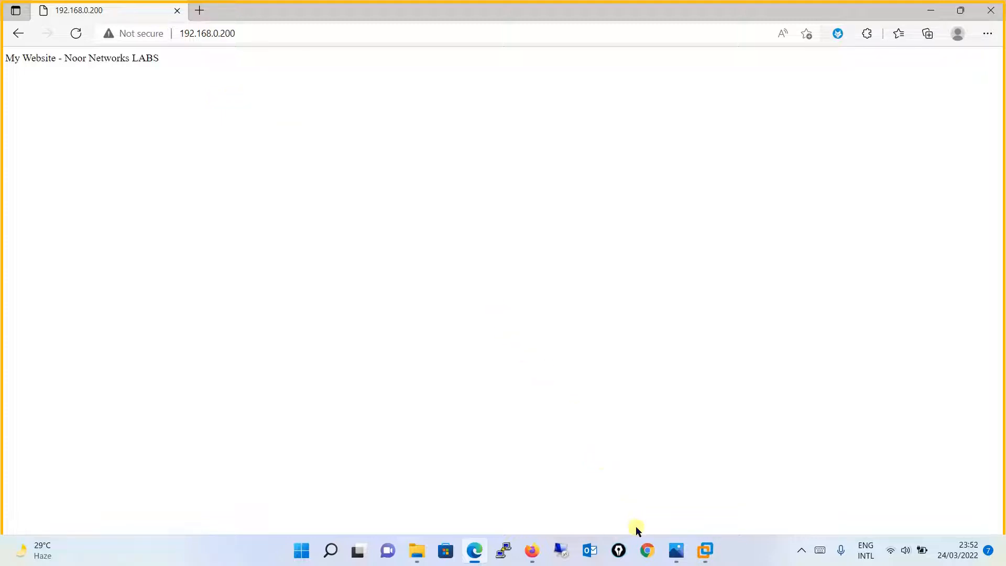
- In the Sophos console, go from Intrusion prevention back to Rules and policies and open the log viewer
left_click(532, 551)
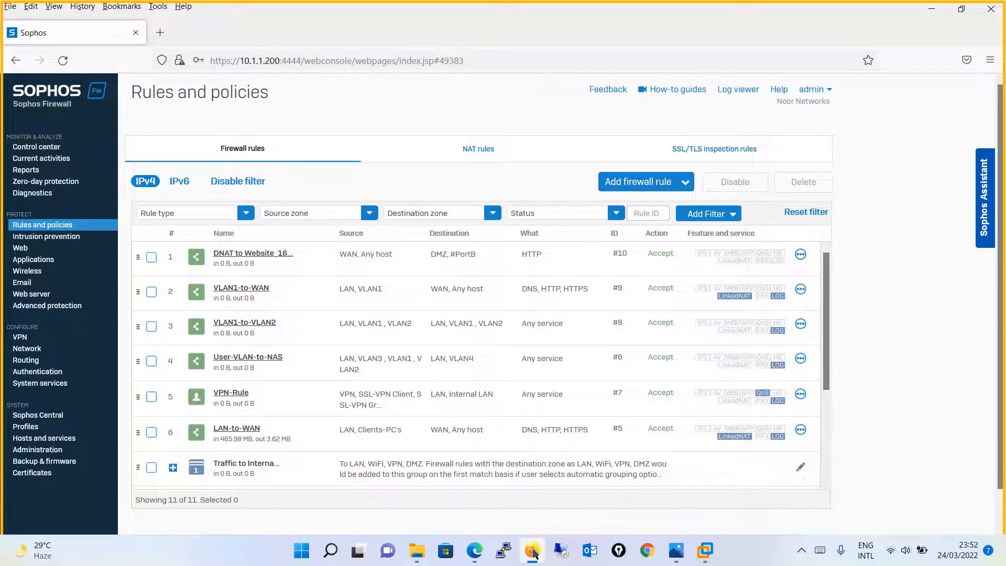
left_click(68, 234)
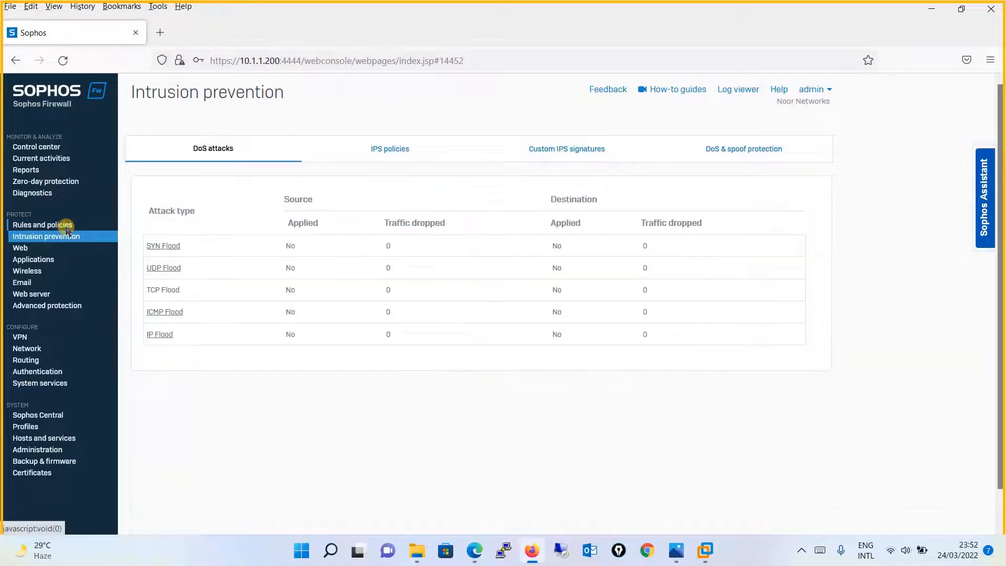
left_click(67, 227)
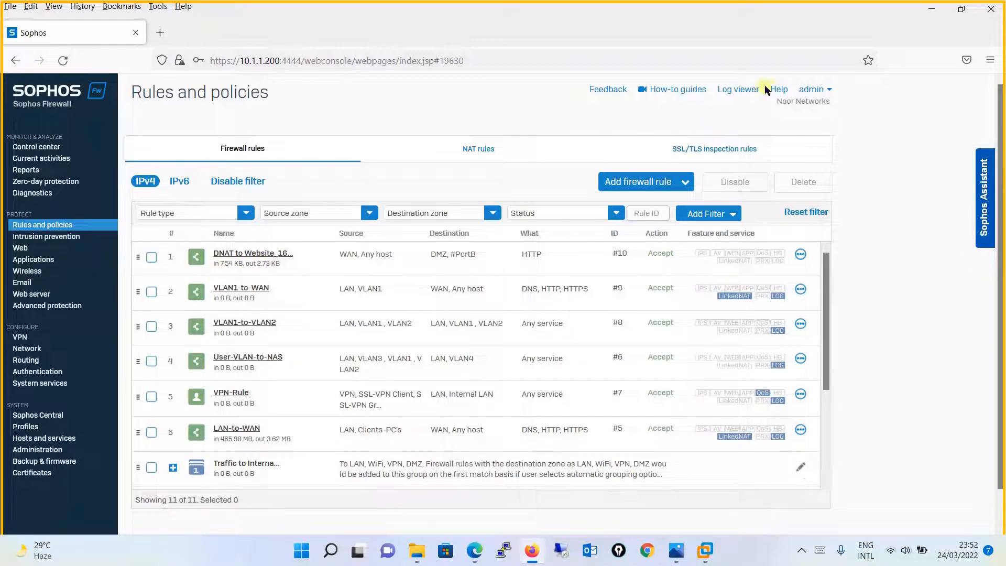
left_click(737, 89)
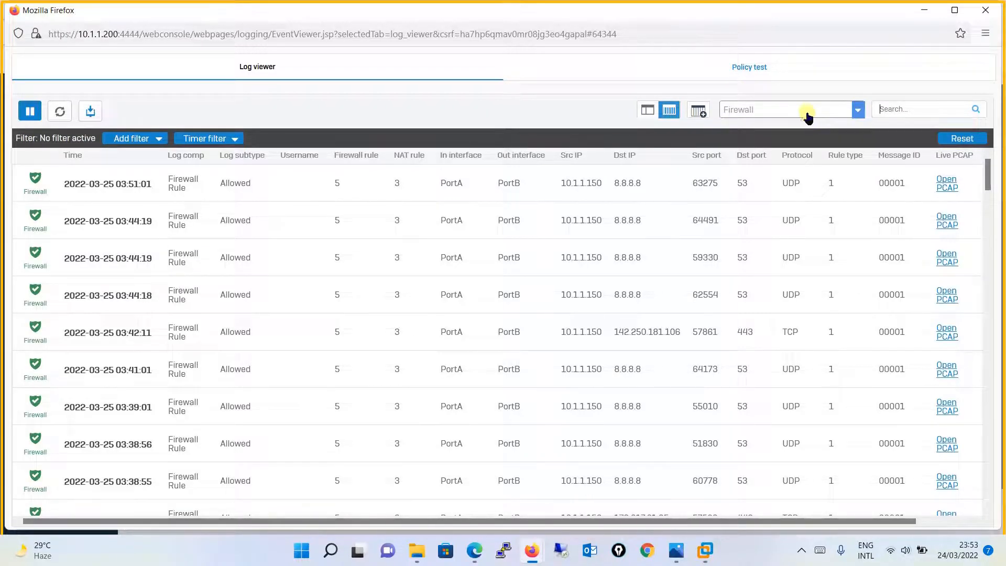
- Filter the logs by 172.16.0.100, then remove the filter and close the log viewer
left_click(942, 108)
type("172")
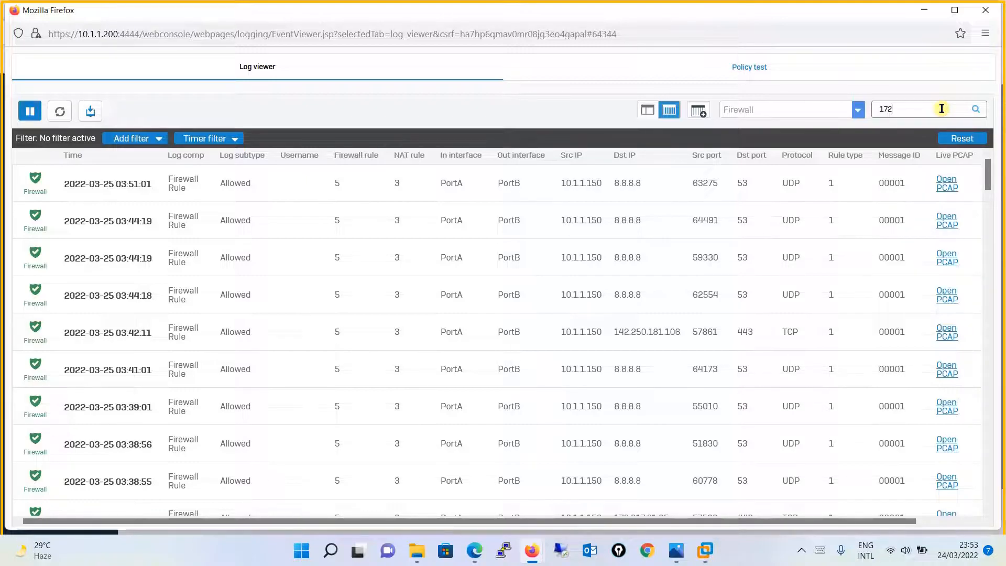
type(".16.0.100")
key("Return")
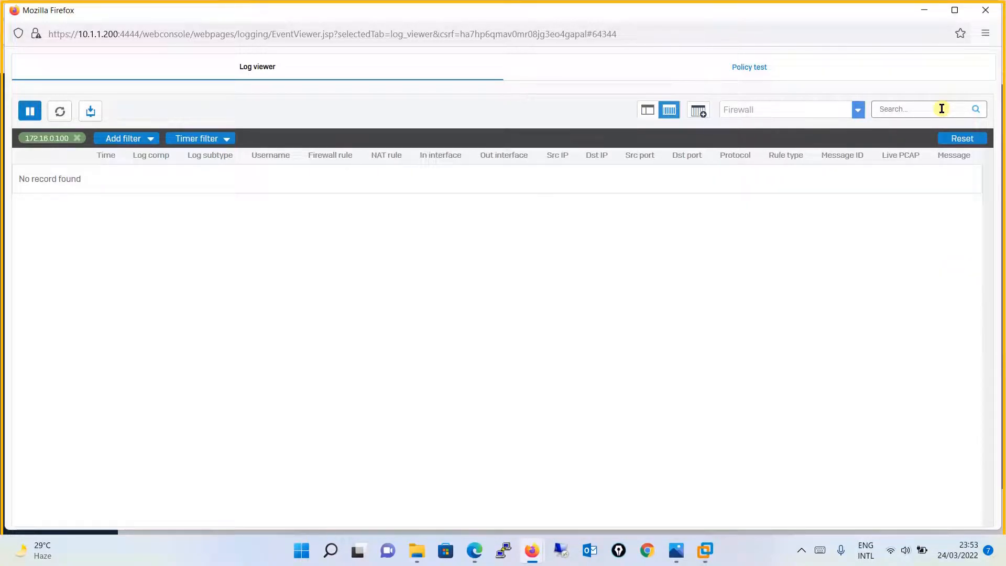
left_click(77, 138)
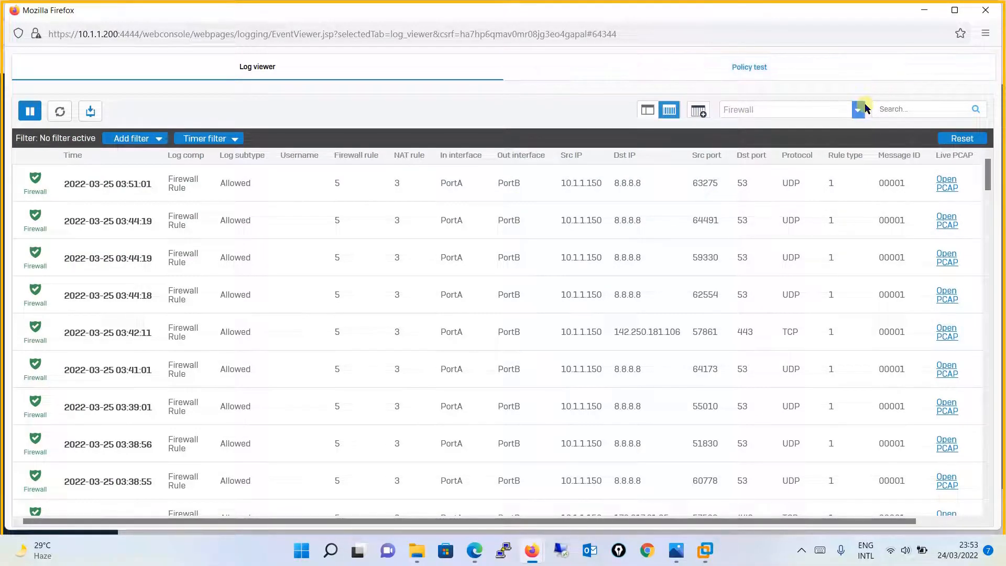
left_click(985, 11)
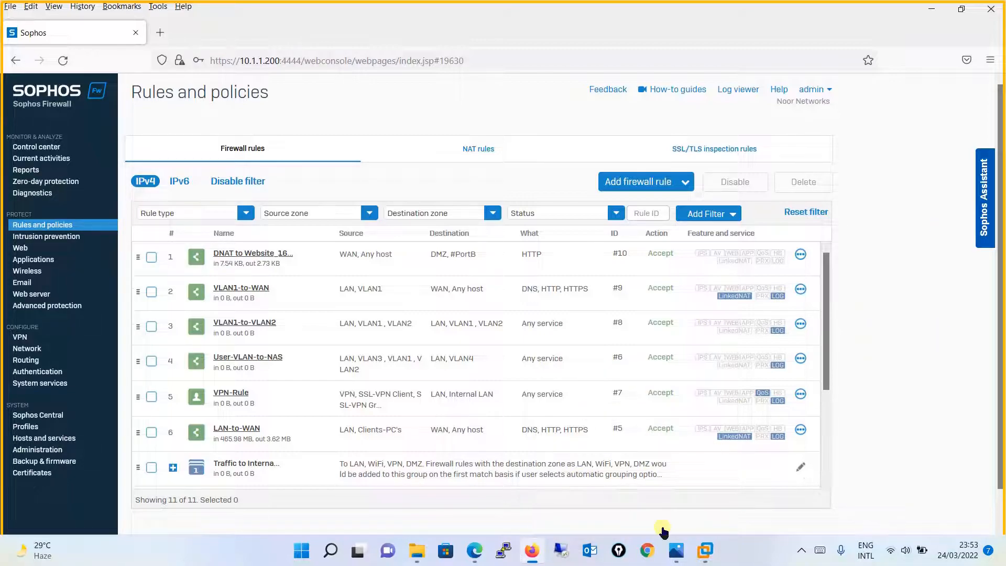
- Switch to the Client-PC1 VM, send Ctrl+Alt+Del, and sign in with the account password
left_click(676, 550)
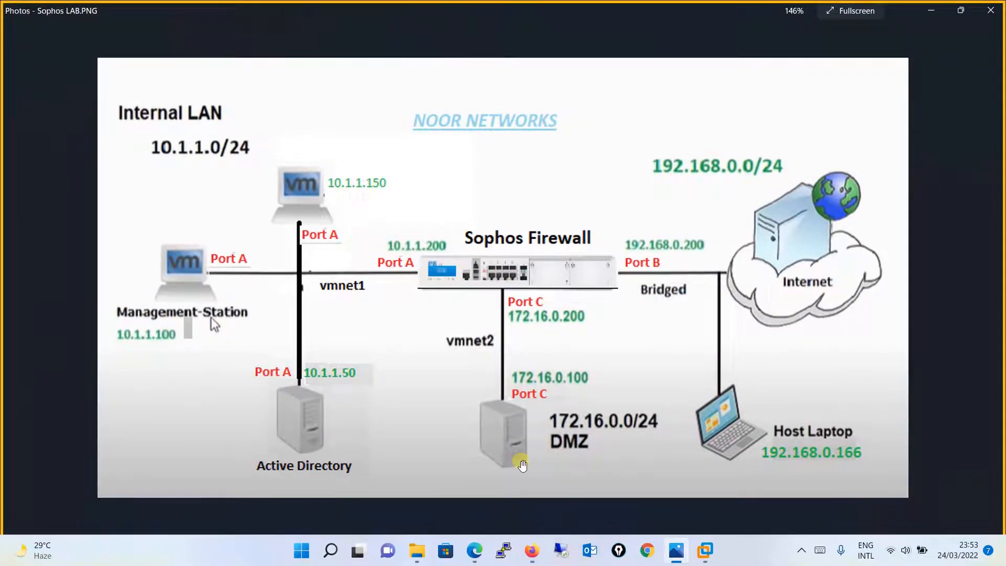
mouse_move(705, 550)
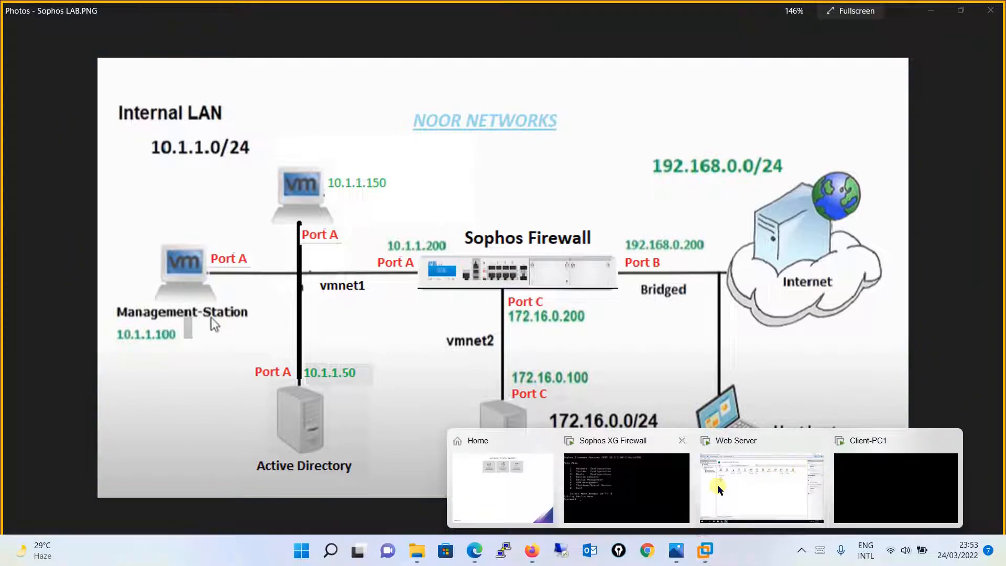
left_click(892, 462)
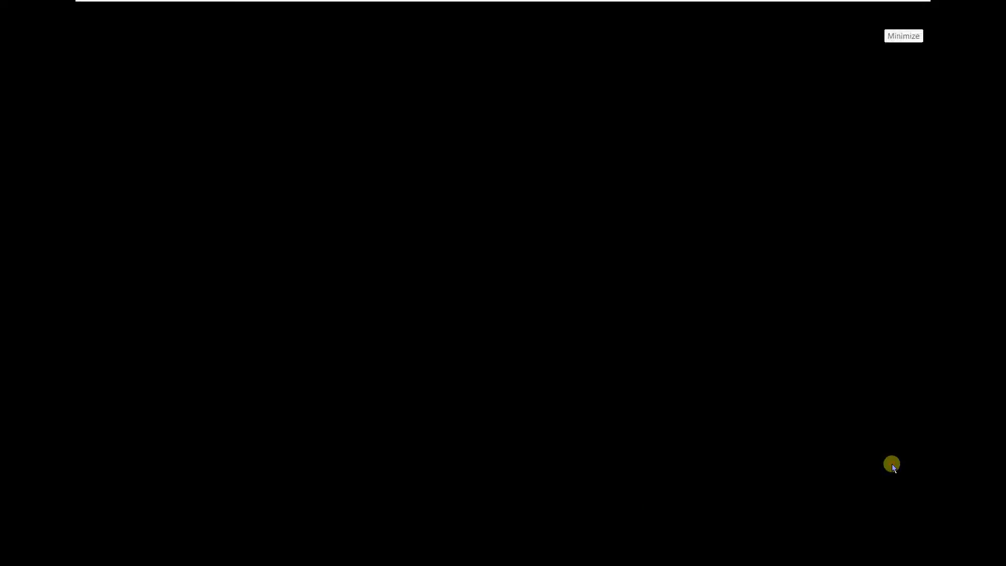
right_click(775, 5)
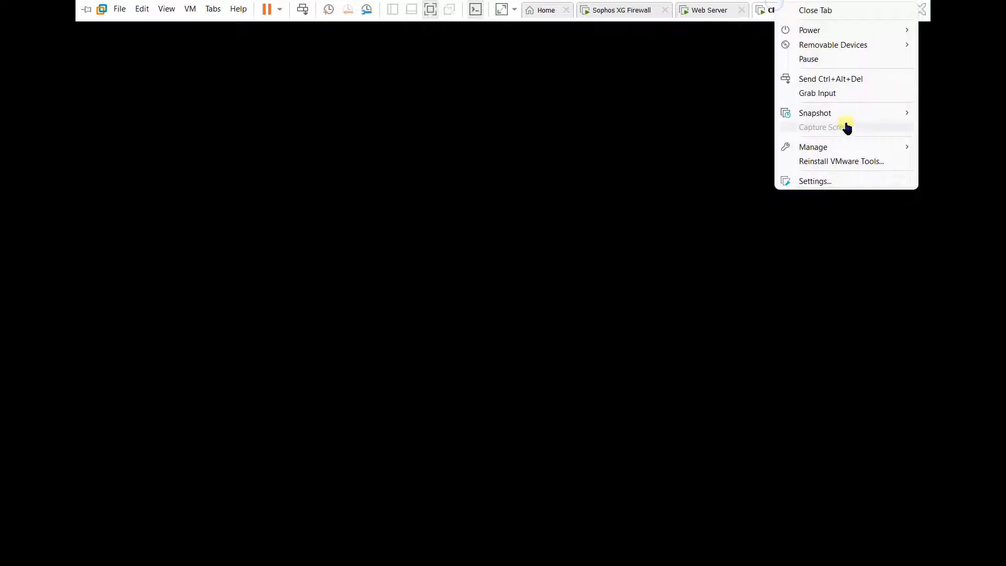
left_click(841, 80)
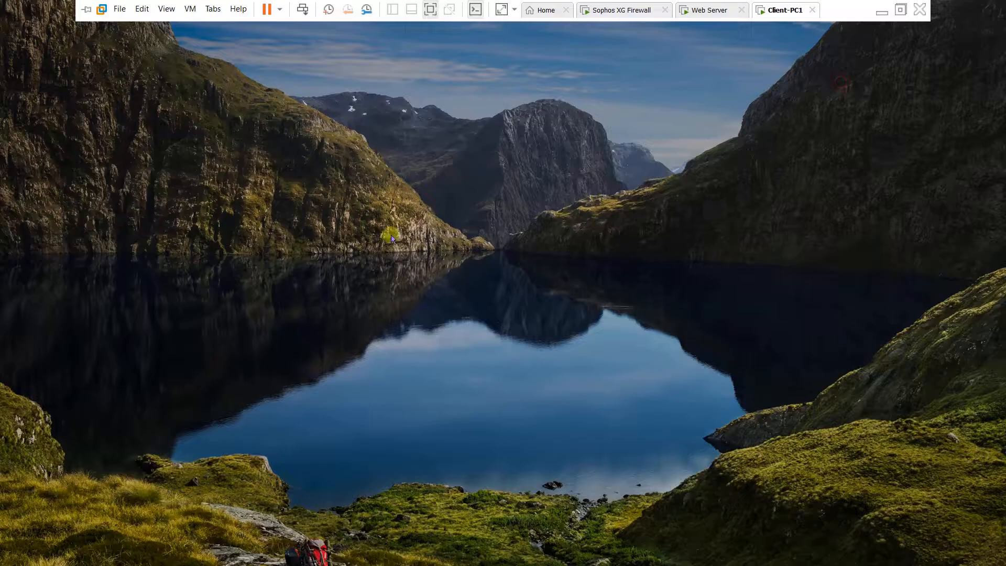
type("•")
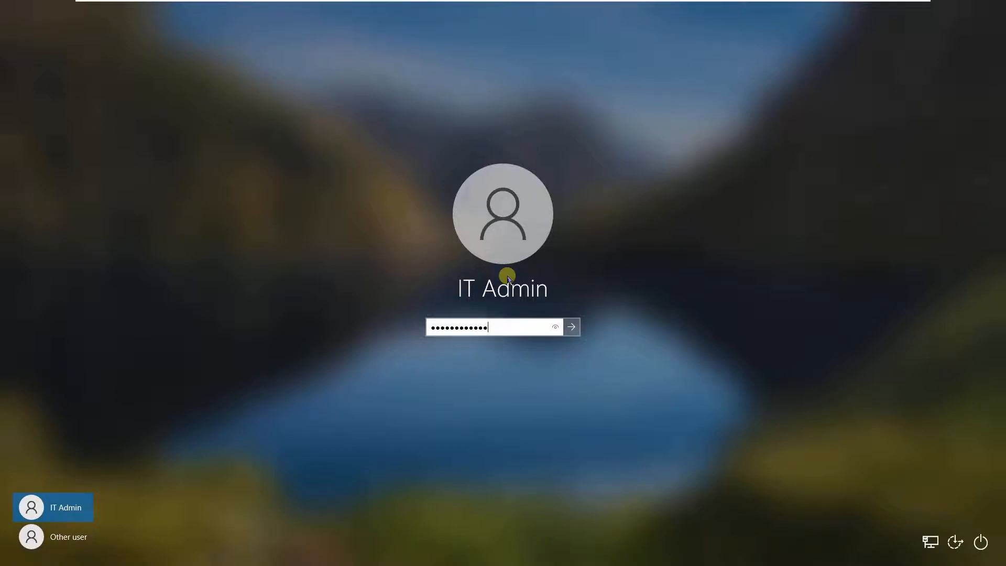
key("Return")
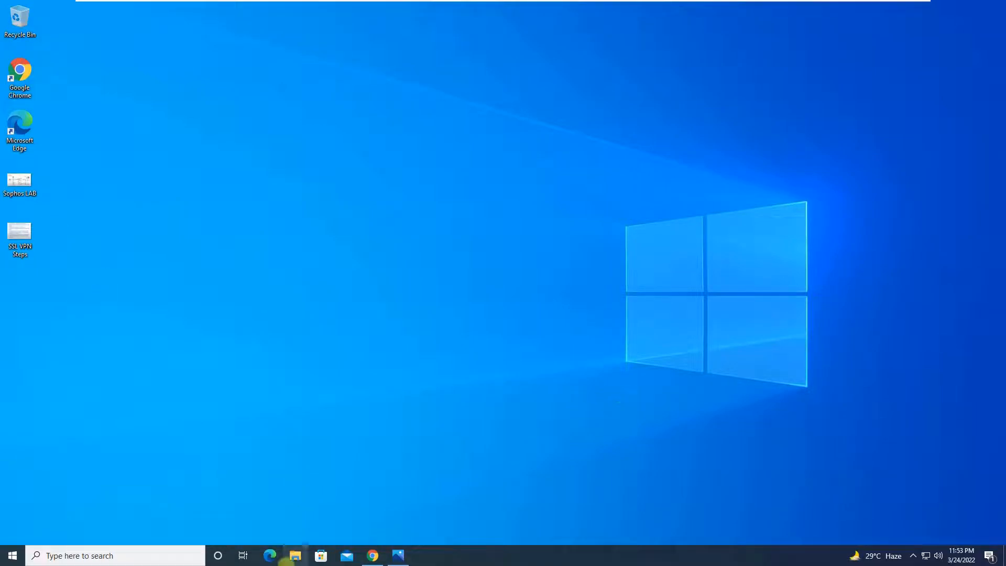
- In a new Chrome tab on Client-PC1, request 192.168.0.200 and let it time out
left_click(371, 557)
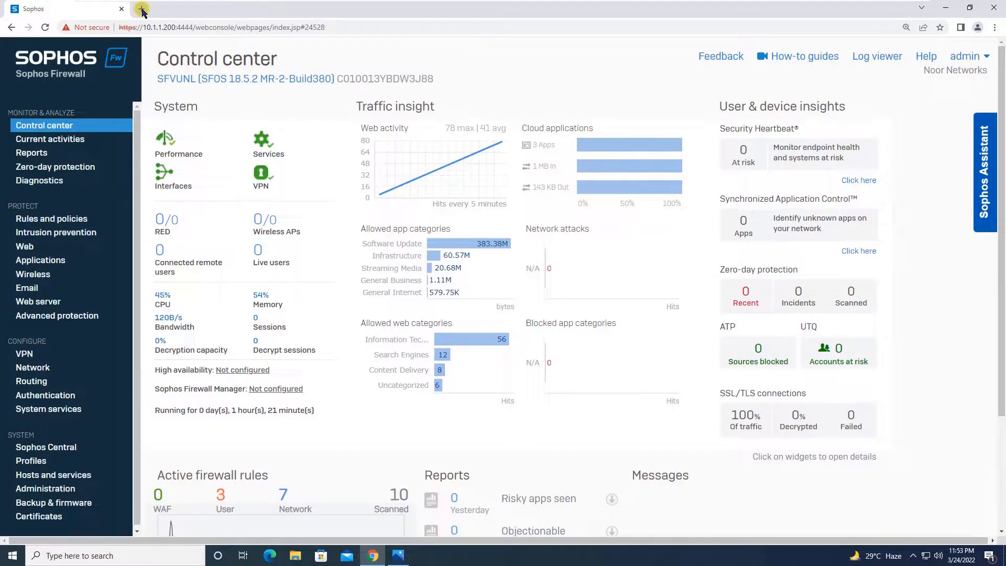
left_click(141, 9)
type("17")
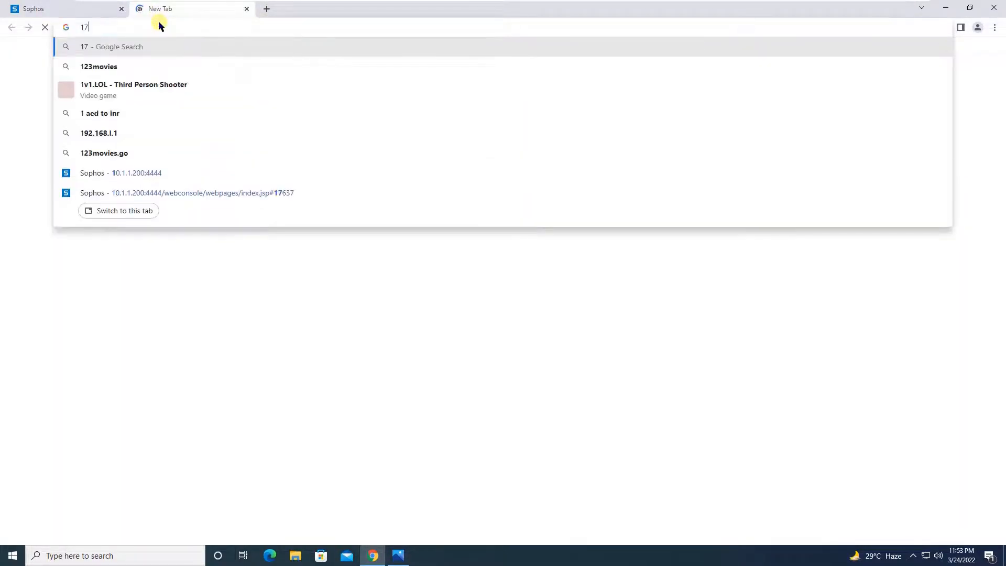
type("2.")
key("BackSpace")
key("BackSpace")
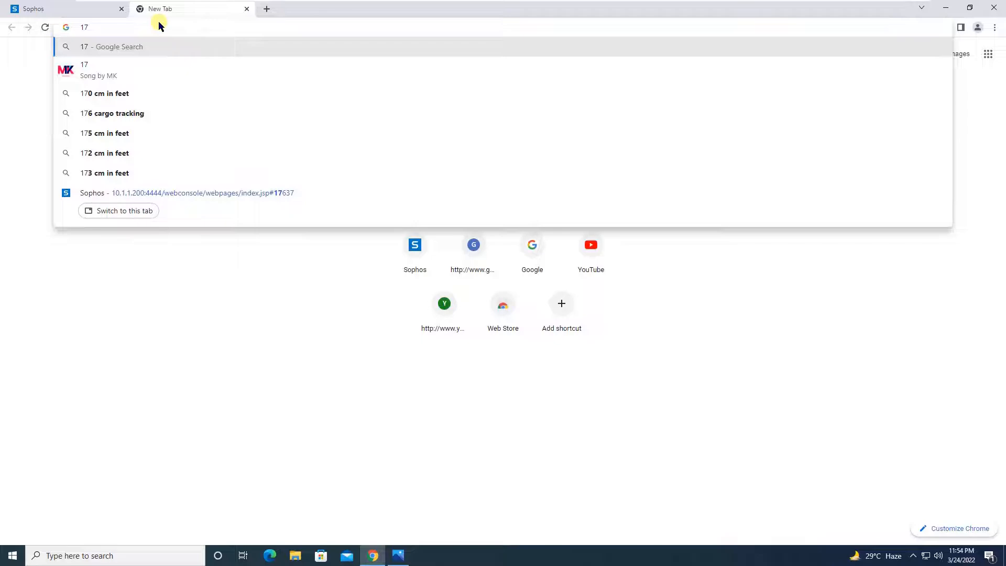
key("BackSpace")
type("92.168.")
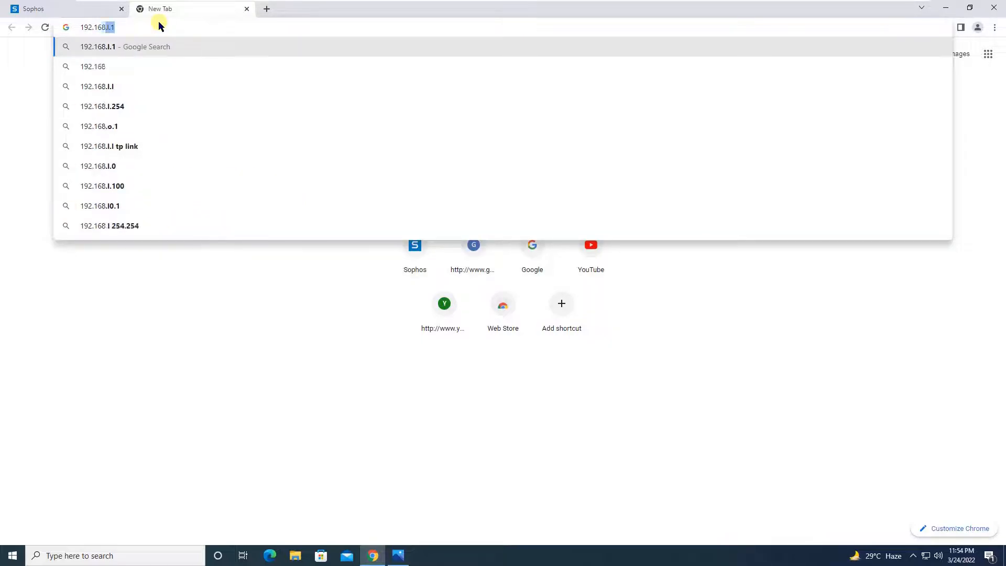
type("0.200")
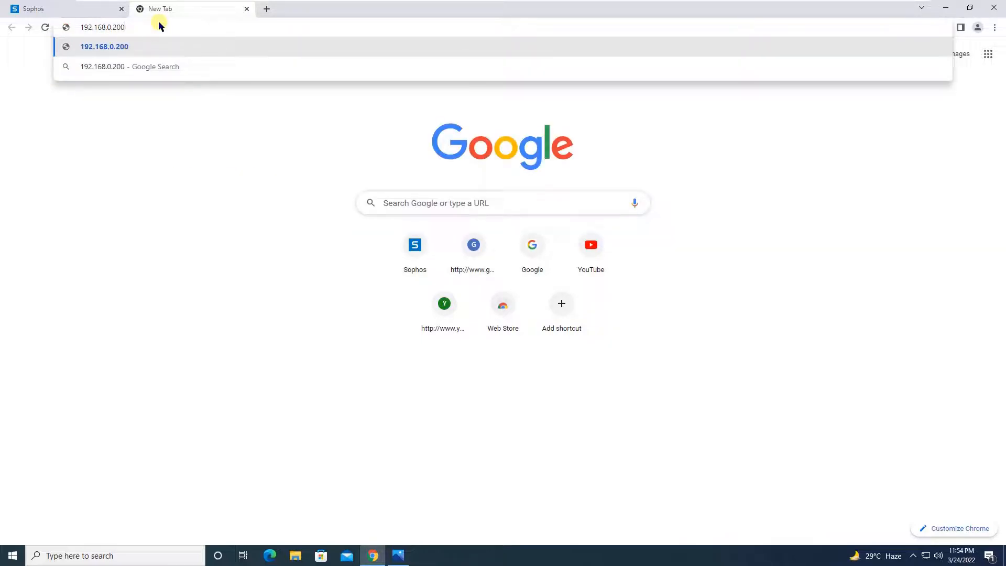
mouse_move(764, 3)
left_click(881, 8)
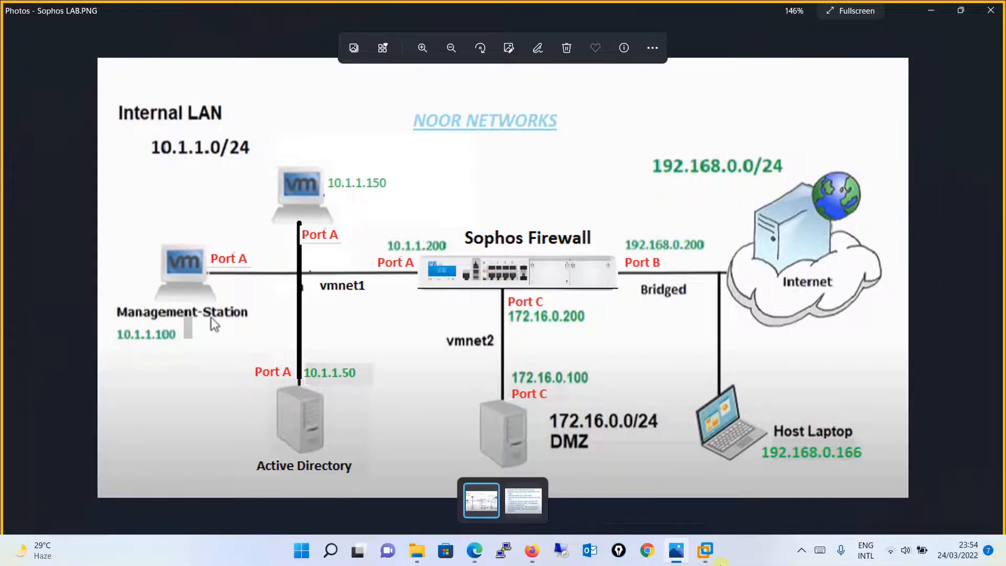
mouse_move(716, 562)
left_click(907, 458)
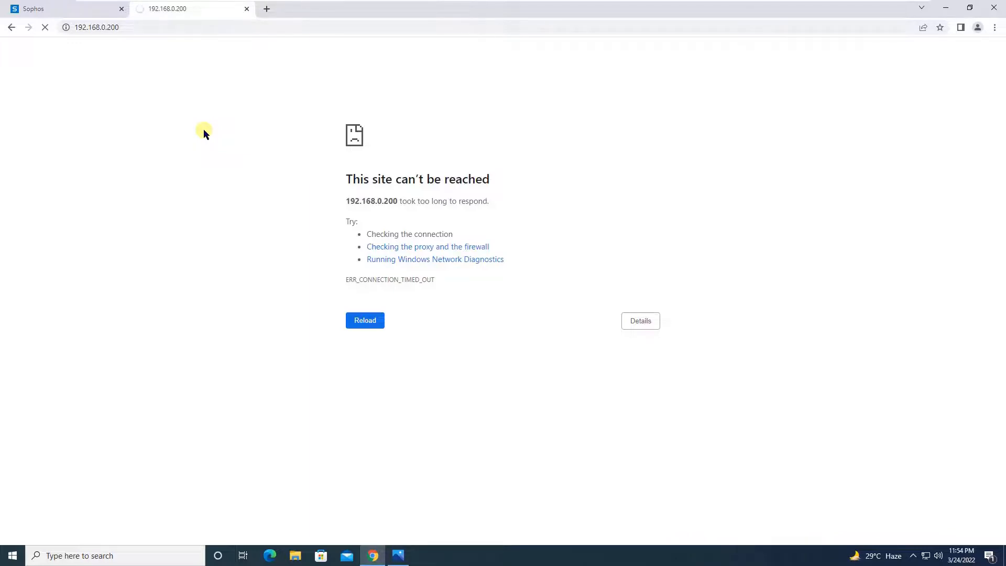
mouse_move(697, 4)
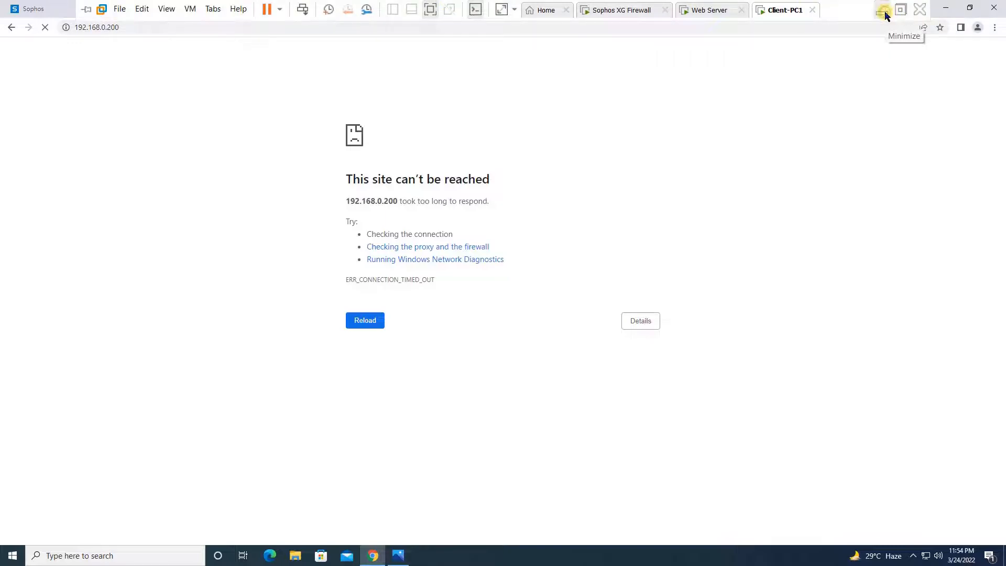
- Return to the Sophos firewall rules page and start a new blank firewall rule
left_click(629, 10)
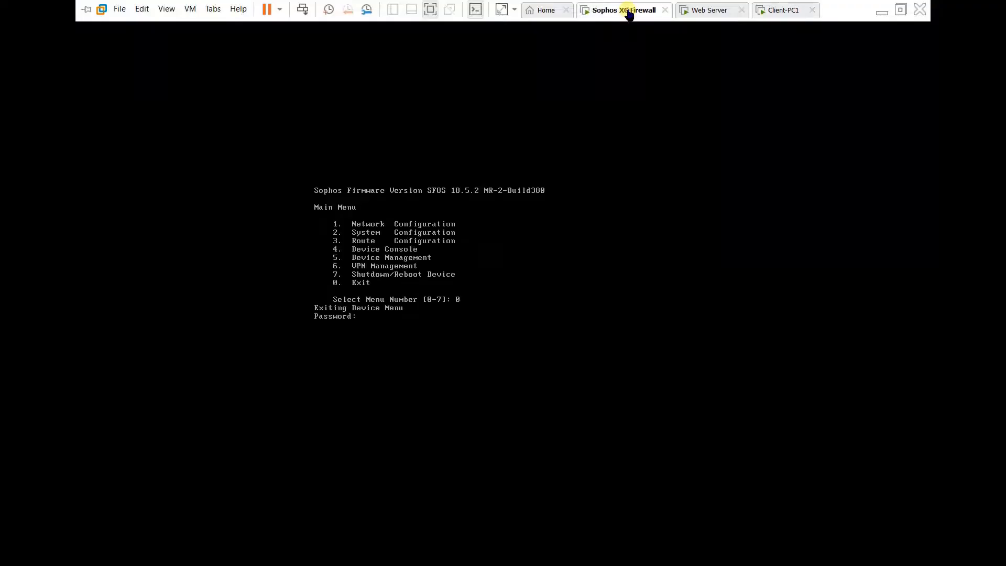
left_click(871, 11)
left_click(884, 10)
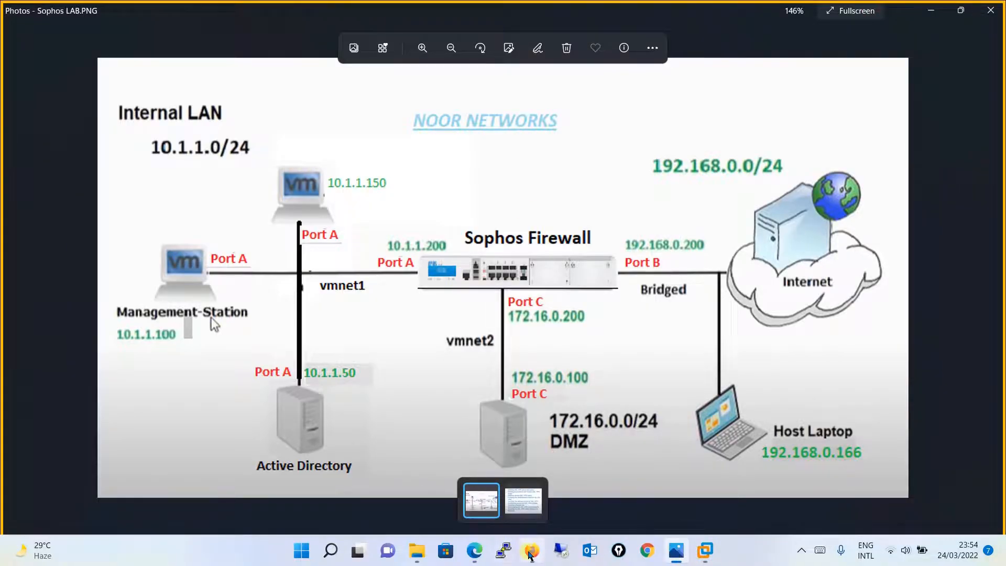
left_click(531, 552)
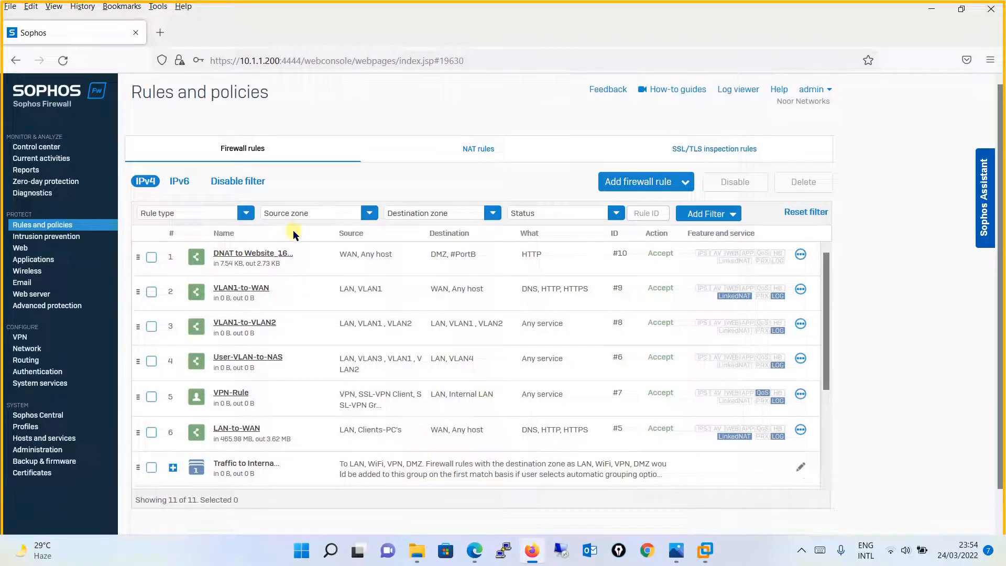
left_click(662, 182)
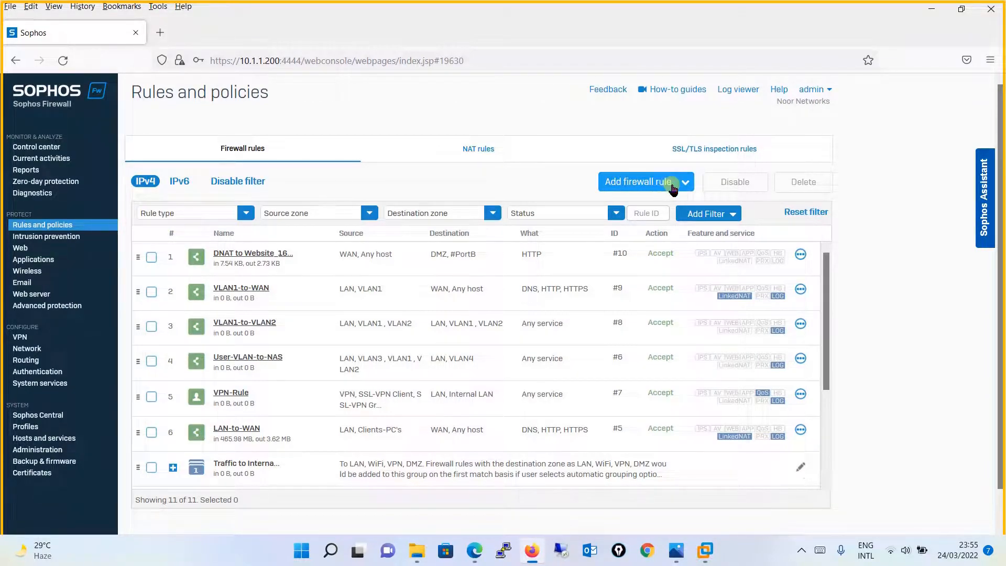
left_click(673, 187)
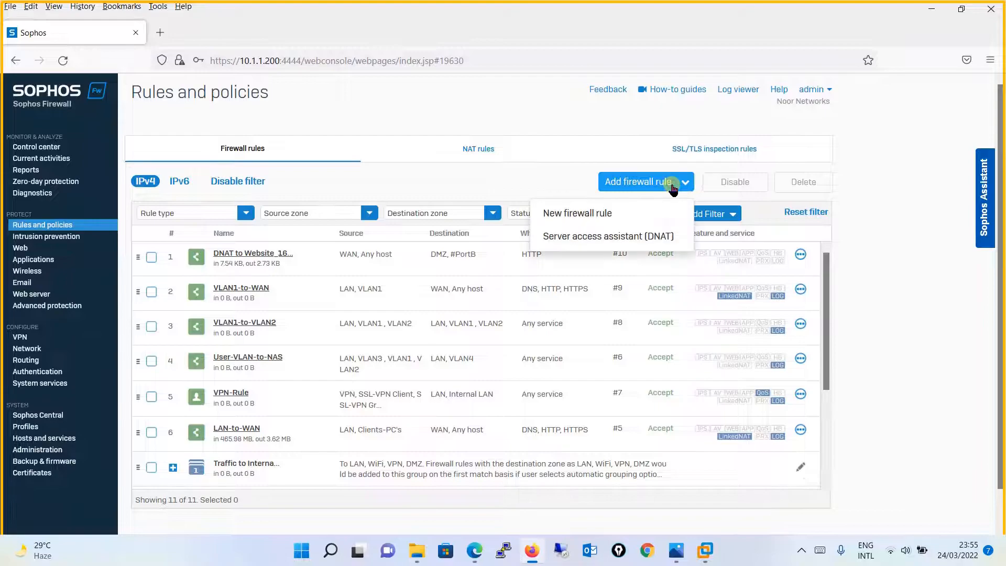
left_click(637, 210)
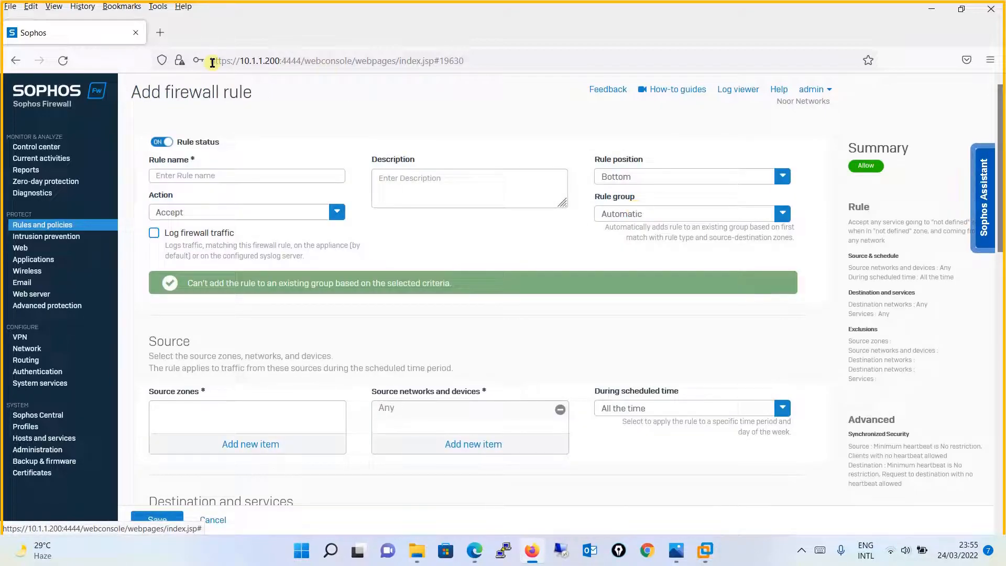
- Name the rule LAN-to-DMZ, position it at Top with group None, and enable logging
left_click(198, 173)
type("LA")
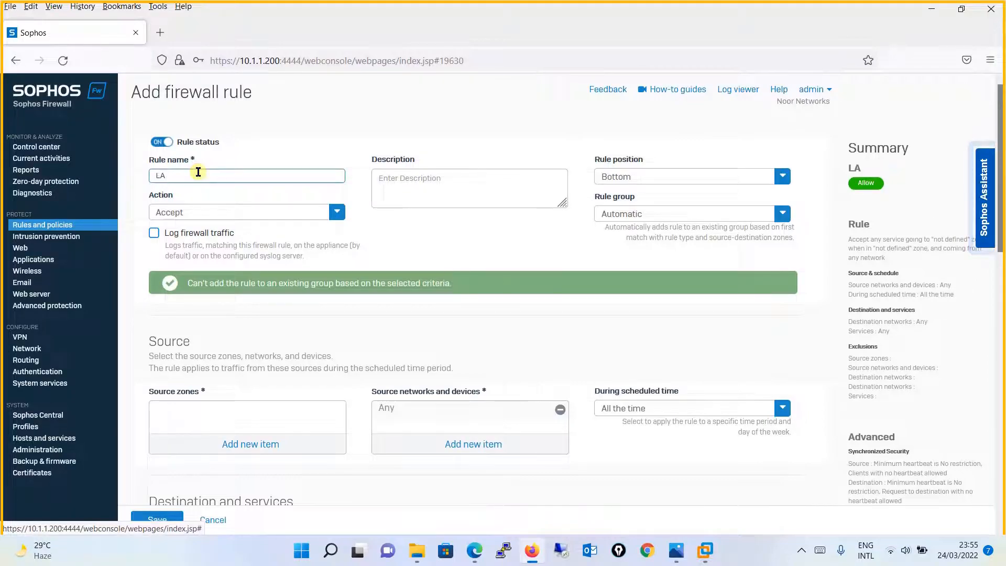
type("N-to-DM")
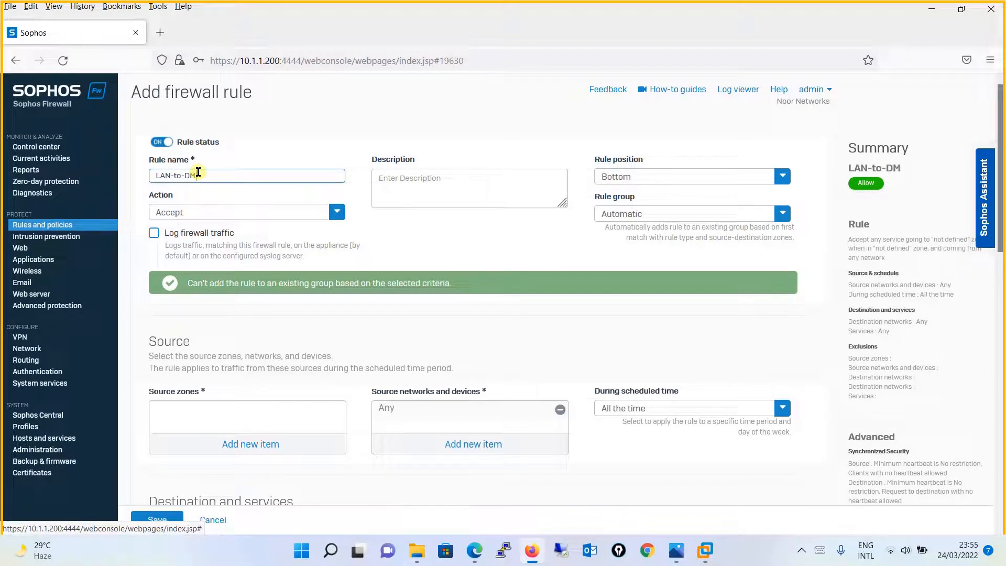
type("Z")
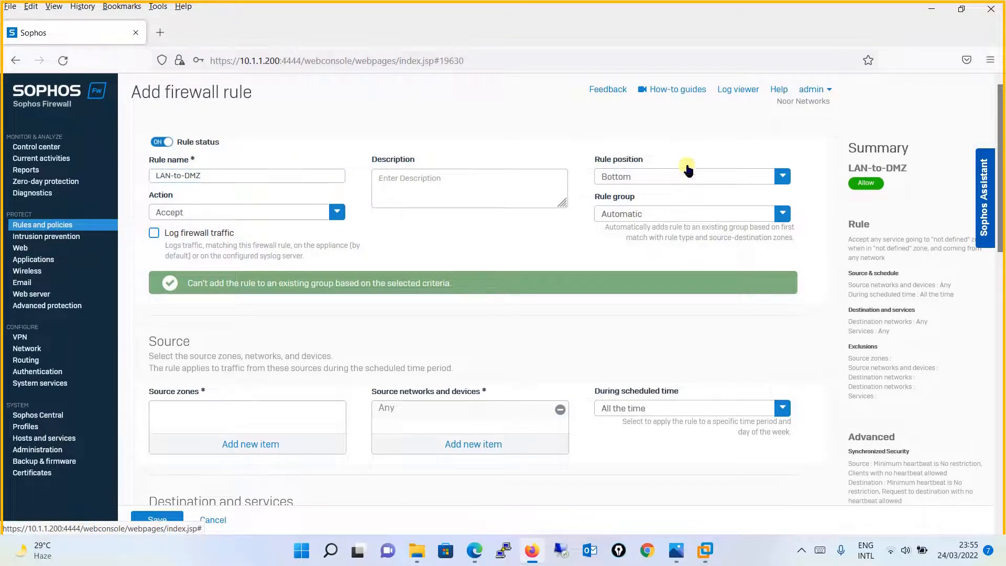
left_click(646, 179)
left_click(624, 200)
left_click(662, 216)
left_click(612, 255)
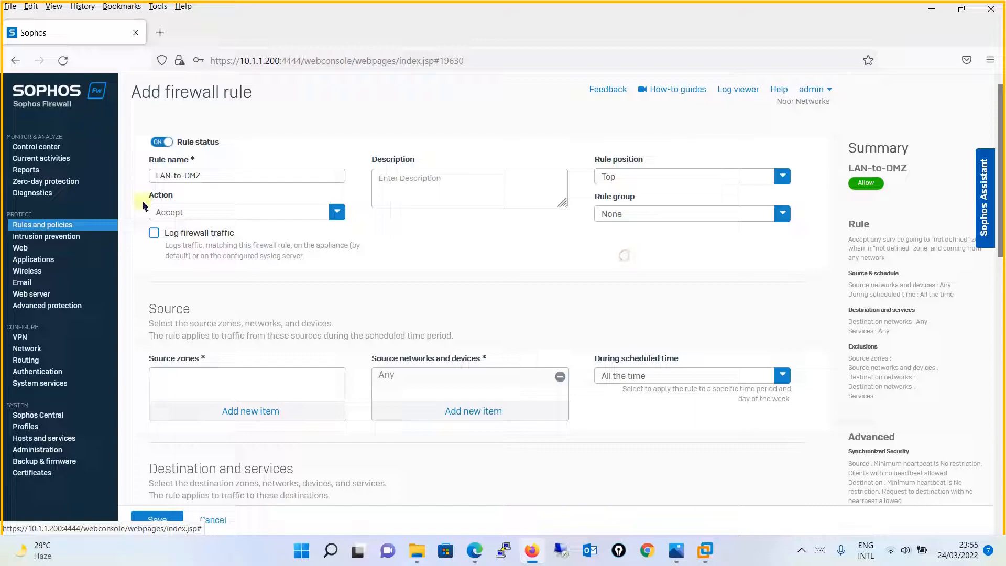
left_click(154, 233)
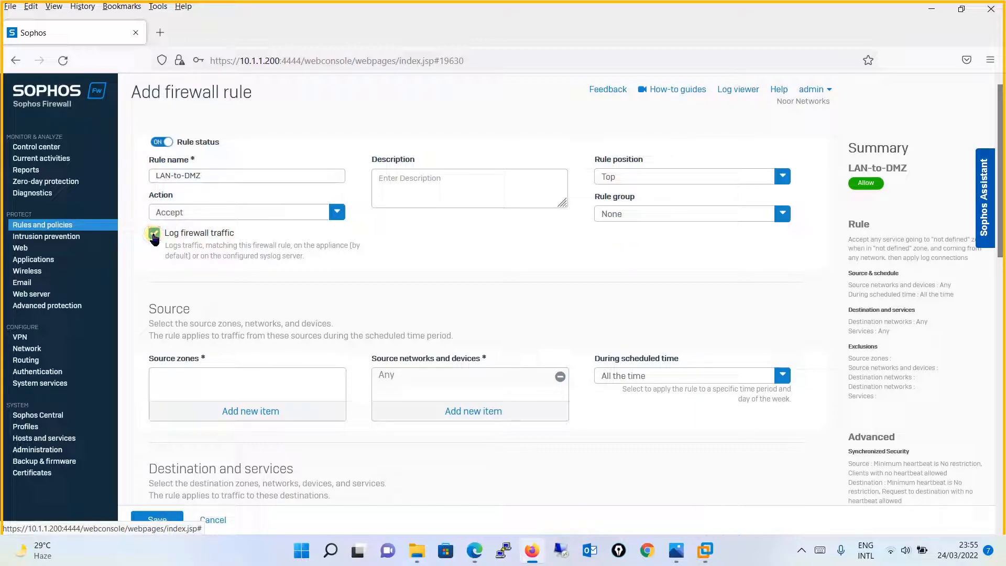
- Set the source zone to LAN and the destination zone to DMZ
left_click(284, 406)
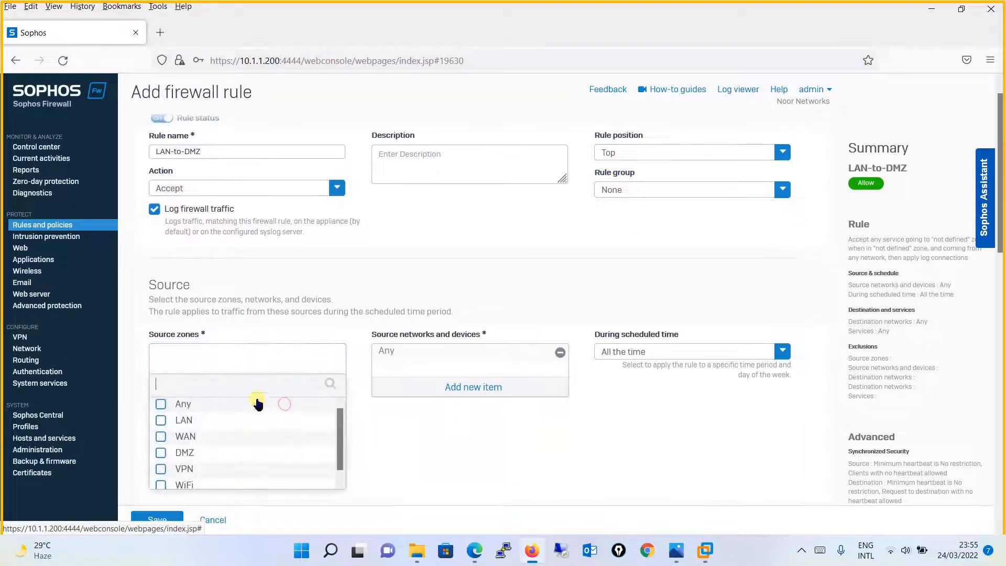
left_click(227, 420)
left_click(260, 499)
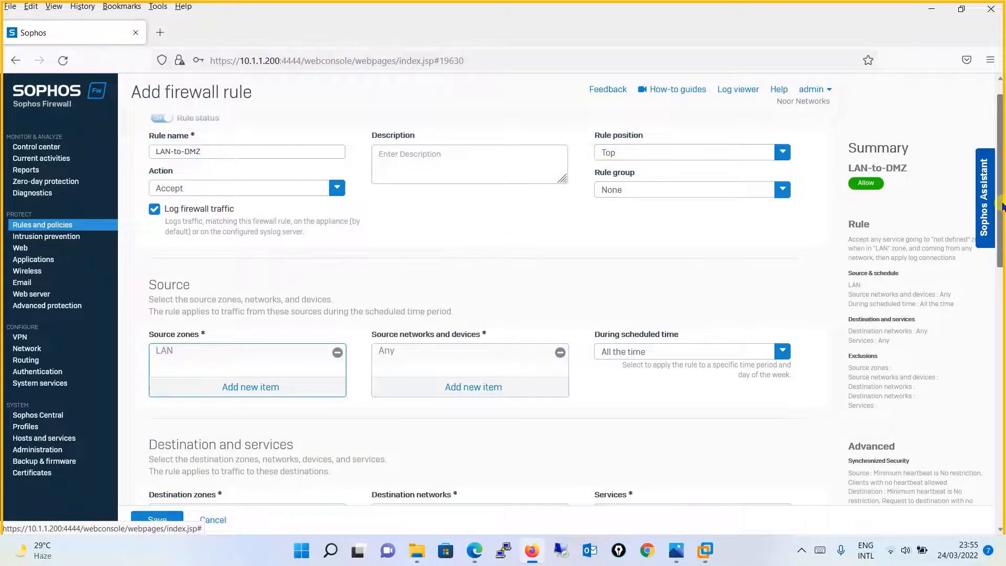
scroll(1002, 205, "down", 3)
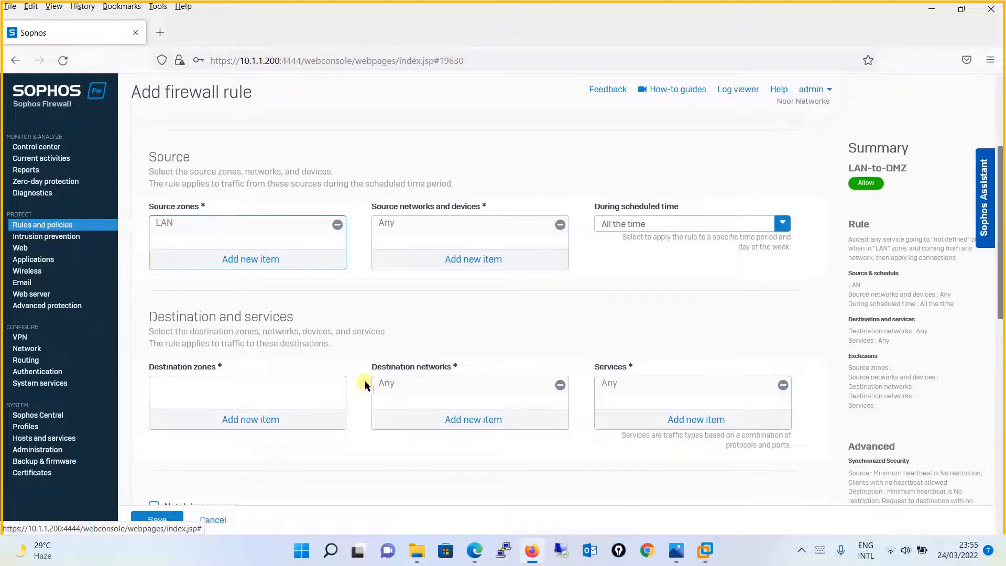
left_click(262, 419)
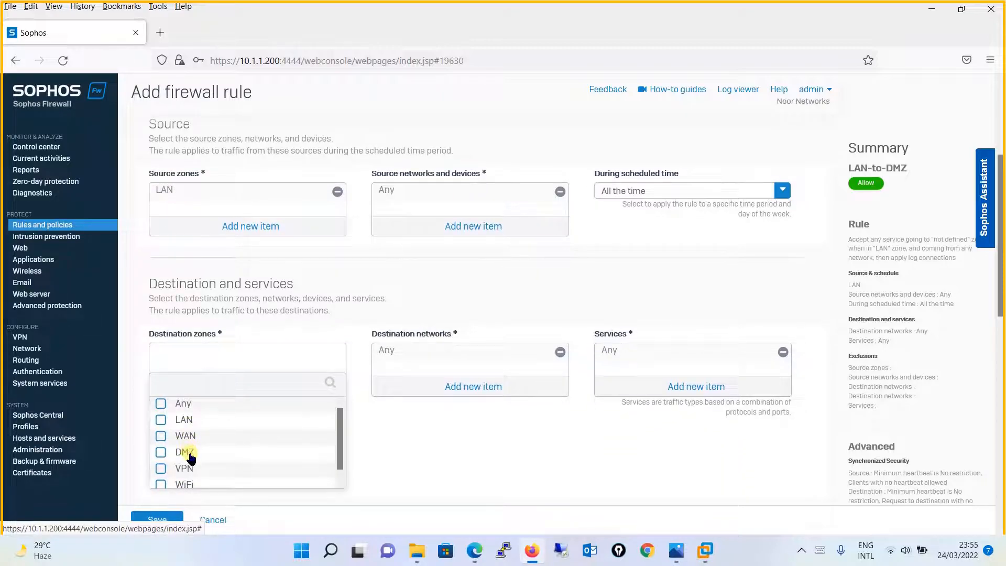
left_click(189, 452)
left_click(249, 498)
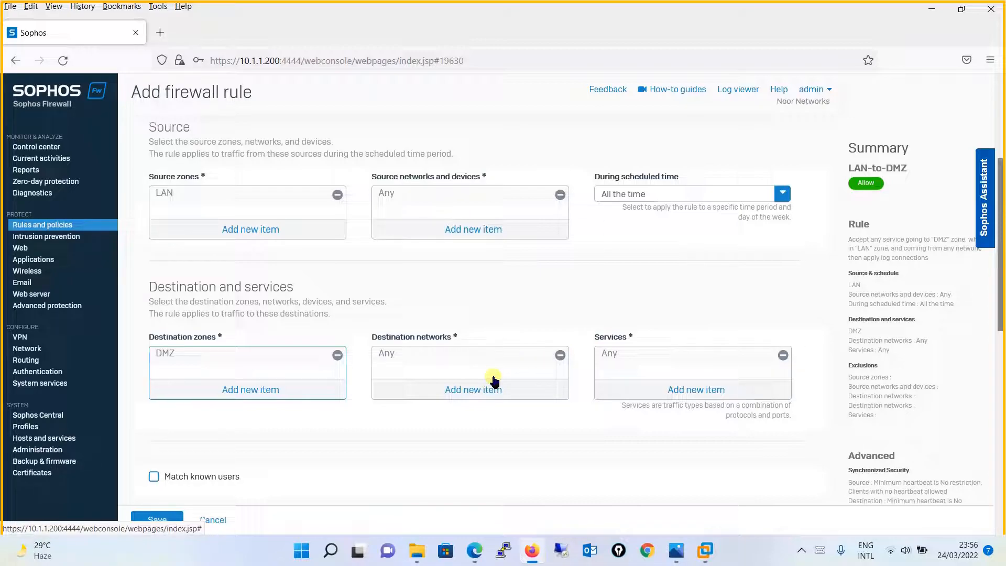
- Replace Any with the Website host as the destination network
left_click_drag(1001, 212, 986, 294)
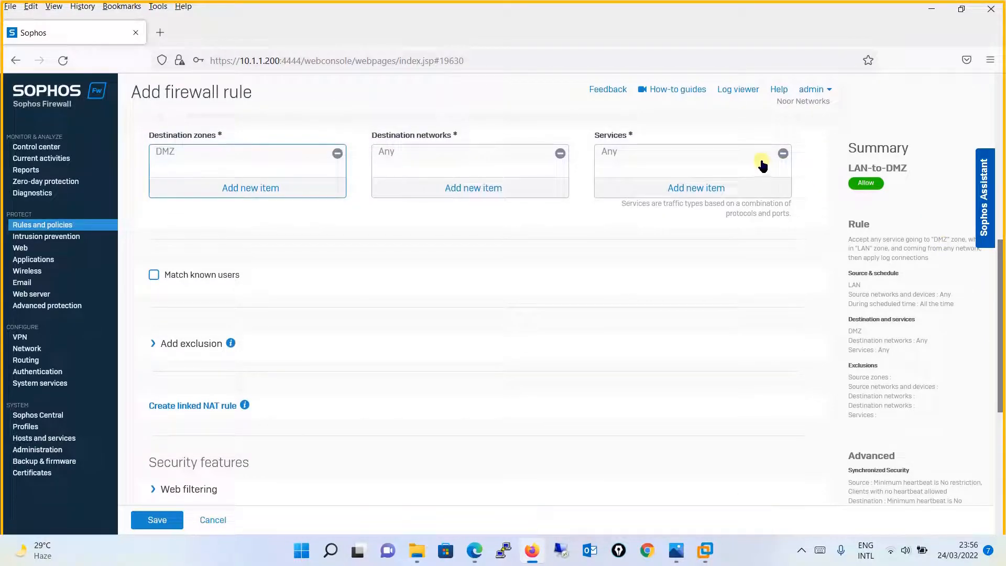
left_click(560, 153)
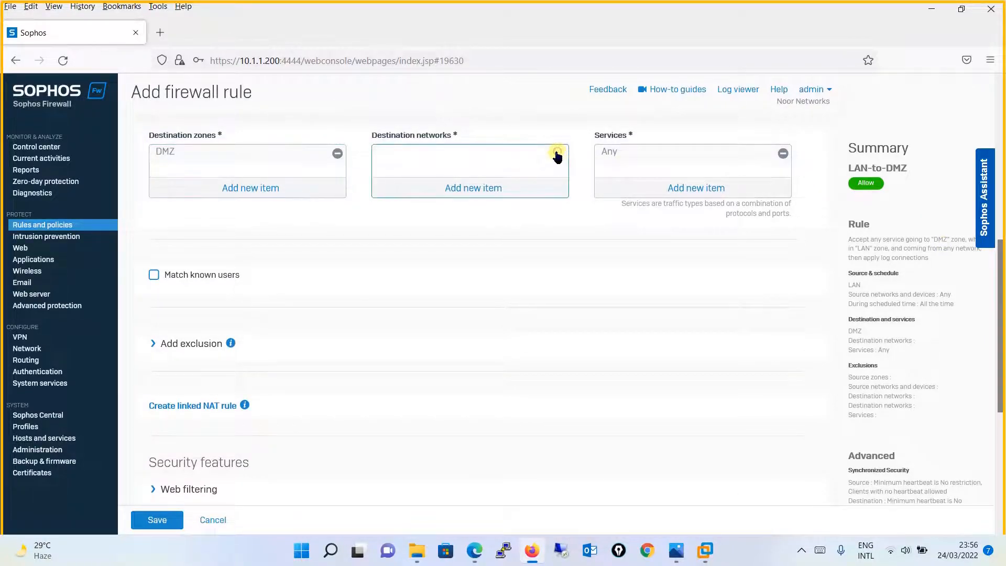
left_click(490, 187)
type("web")
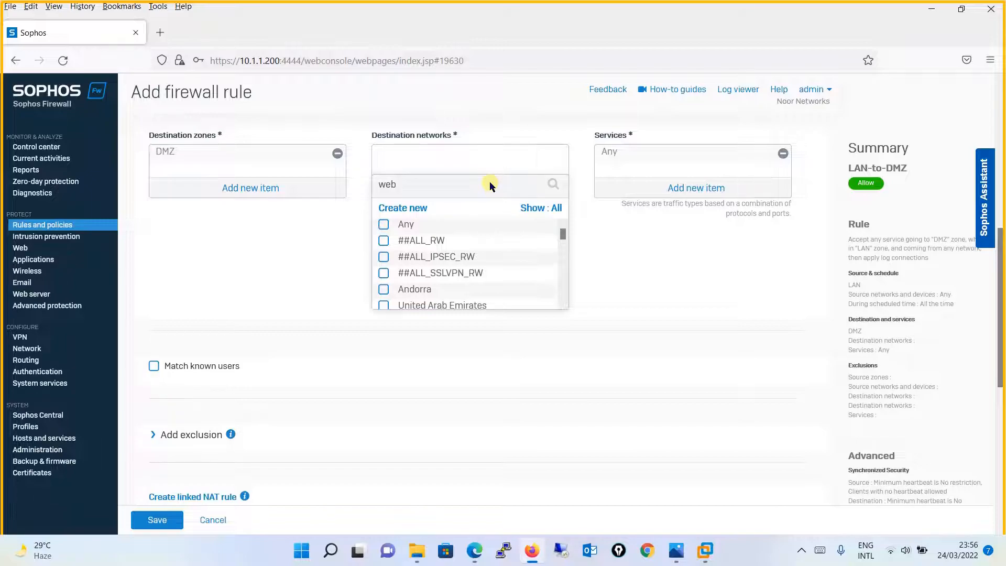
left_click(441, 240)
left_click(450, 262)
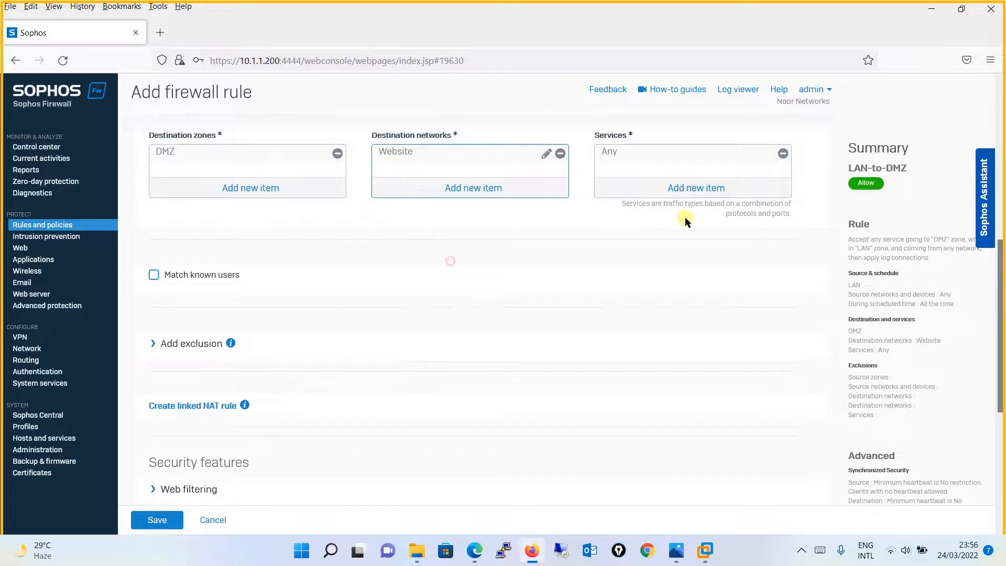
- Replace Any with HTTP as the rule's service and save the rule
left_click(783, 153)
left_click(725, 187)
type("http")
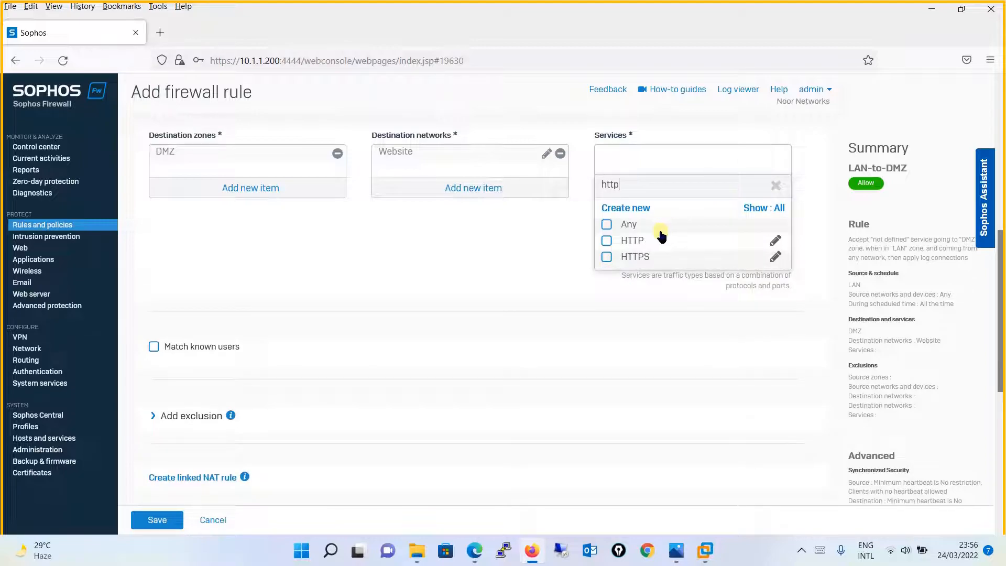
left_click(663, 239)
left_click(667, 277)
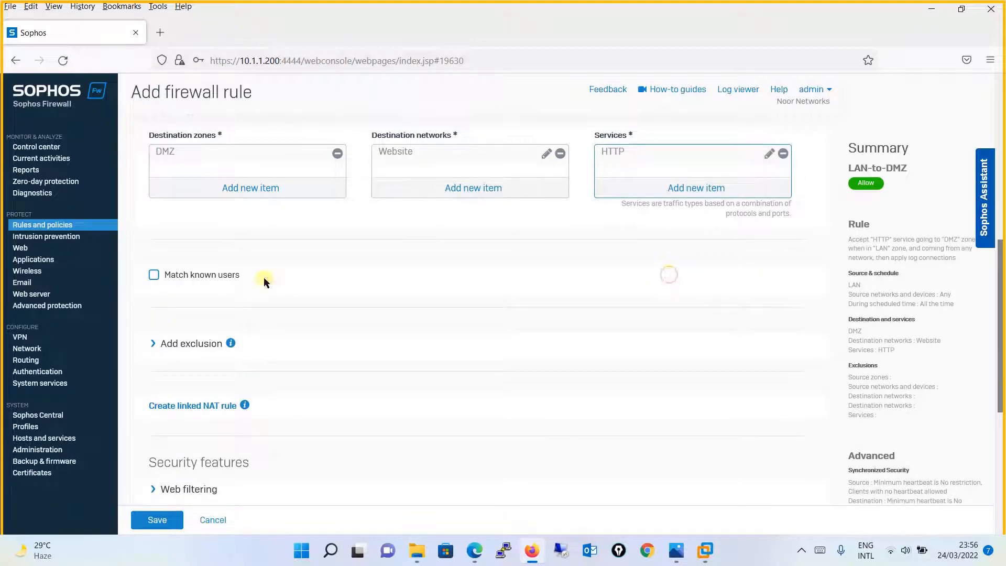
left_click_drag(1000, 318, 1005, 563)
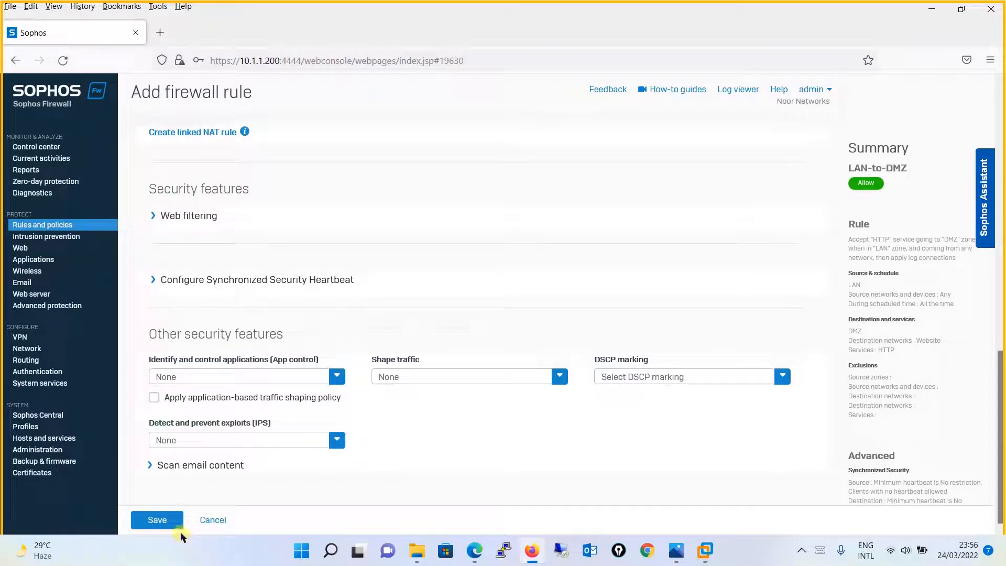
left_click(147, 522)
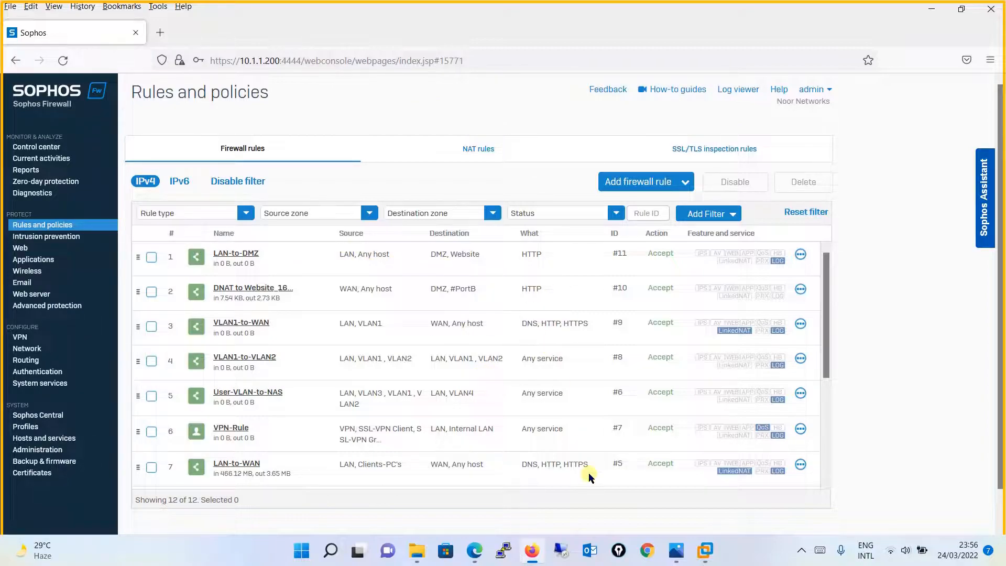
- On Client-PC1, retry loading 192.168.0.200 in Chrome
mouse_move(713, 557)
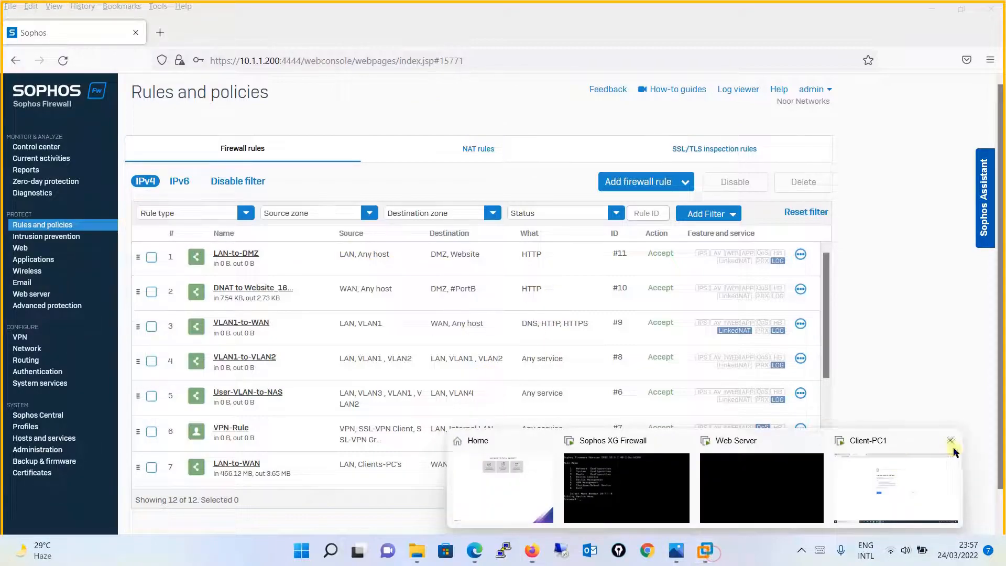
left_click(894, 481)
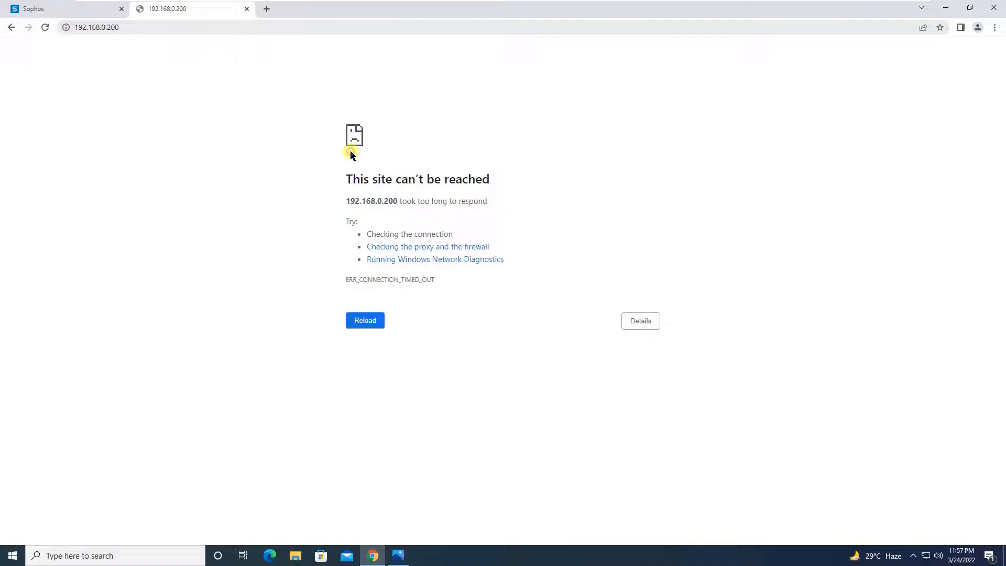
left_click(278, 29)
key("Return")
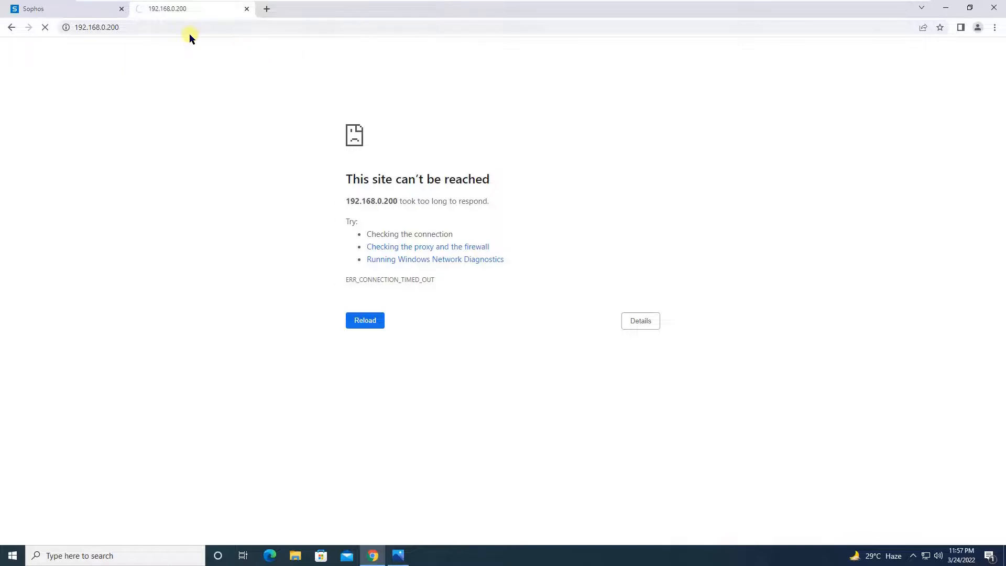
- Correct the address to 172.16.0.100 and load the web server's page
left_click(97, 30)
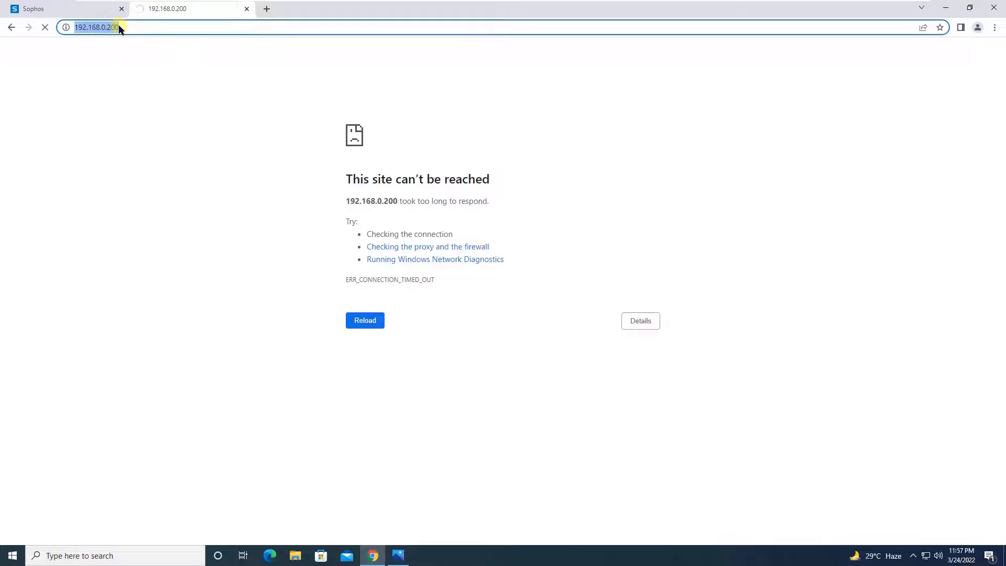
type("172")
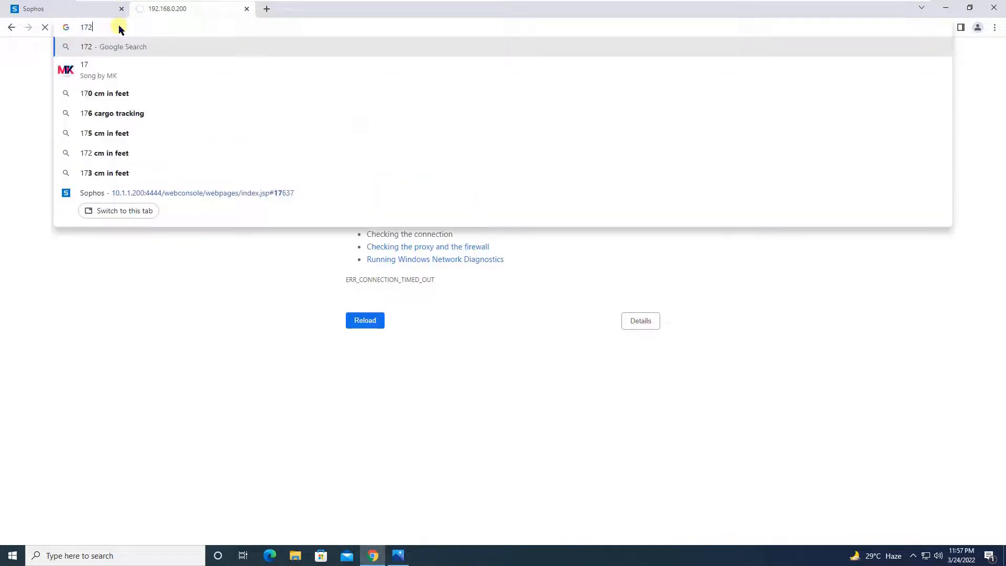
type(".16.0.200")
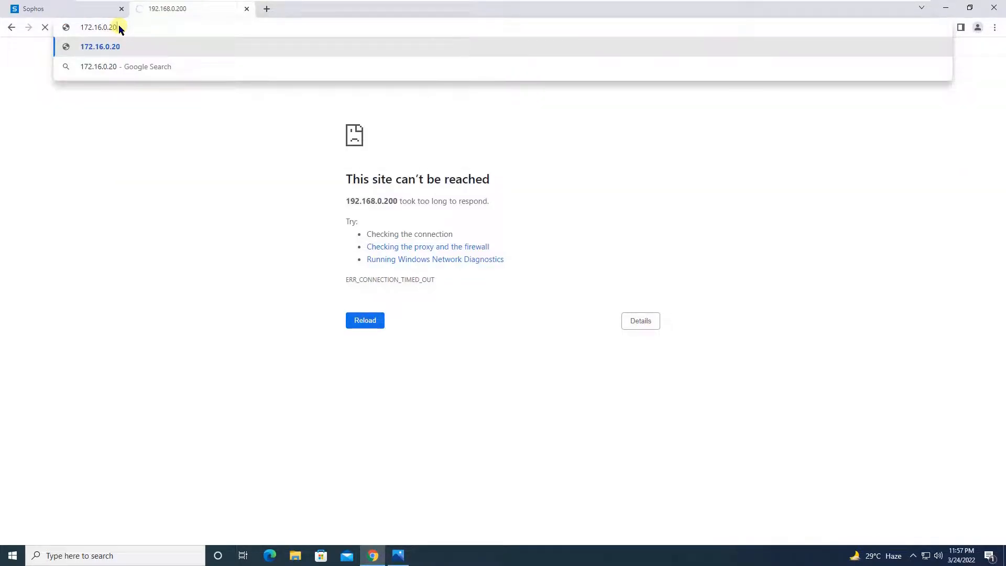
key("BackSpace")
key("BackSpace")
key("BackSpace")
type("100")
key("Return")
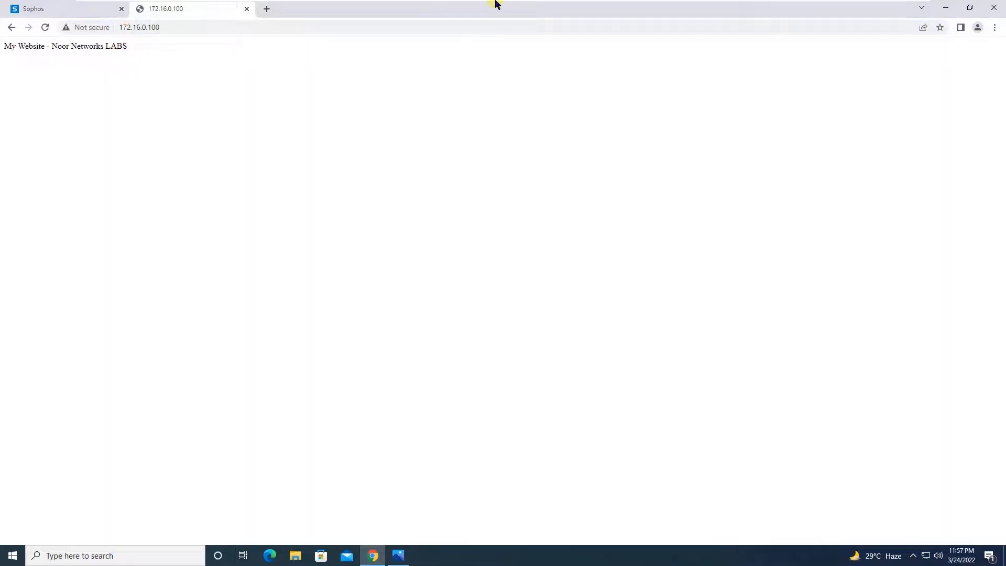
- Turn off the LAN-to-DMZ firewall rule and confirm
mouse_move(495, 1)
left_click(879, 12)
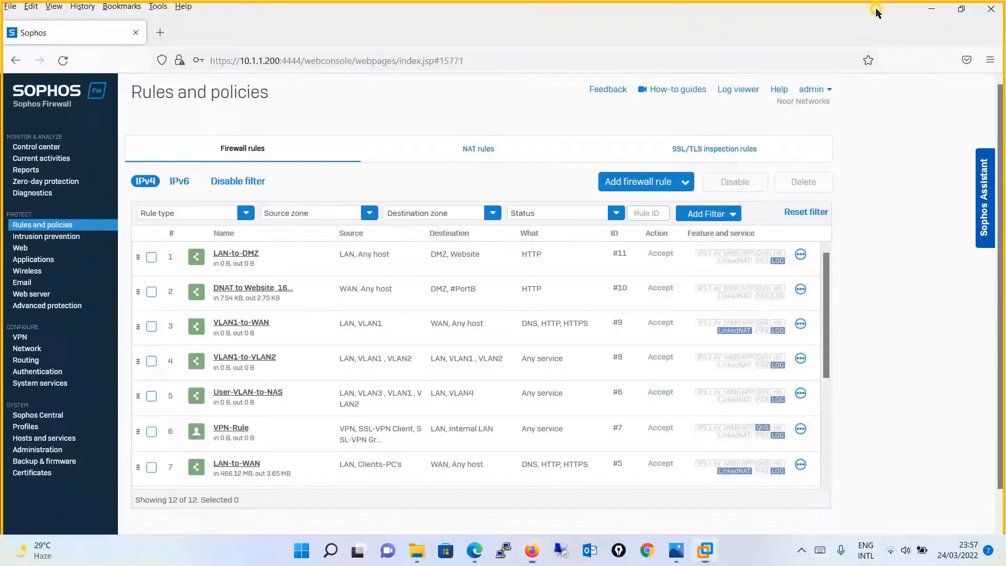
left_click(150, 258)
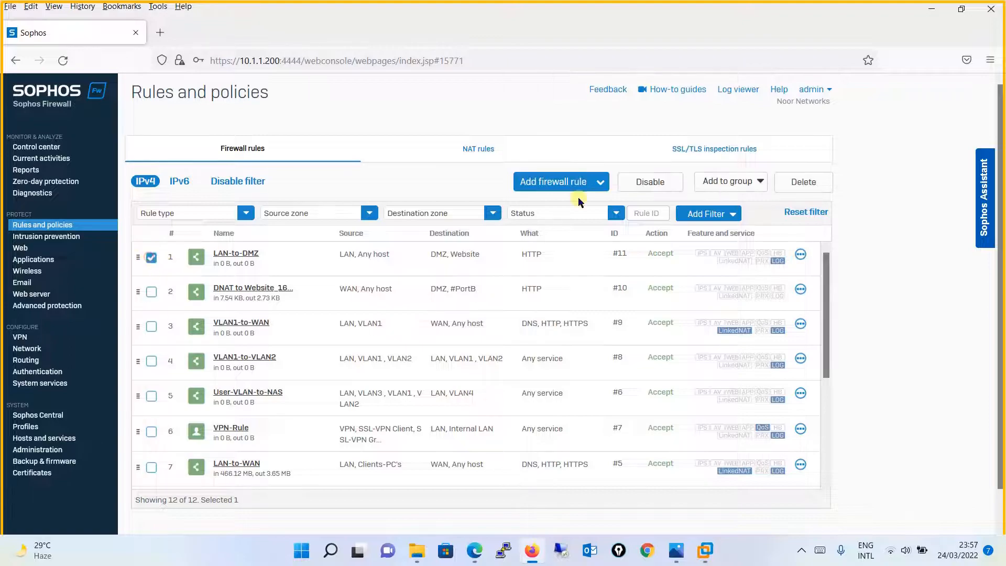
left_click(800, 255)
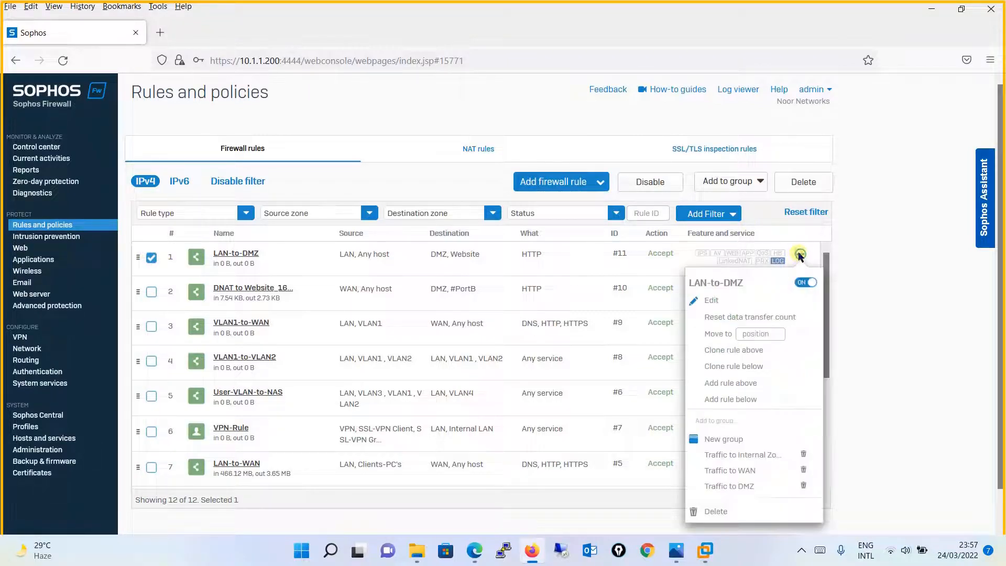
left_click(805, 282)
left_click(467, 329)
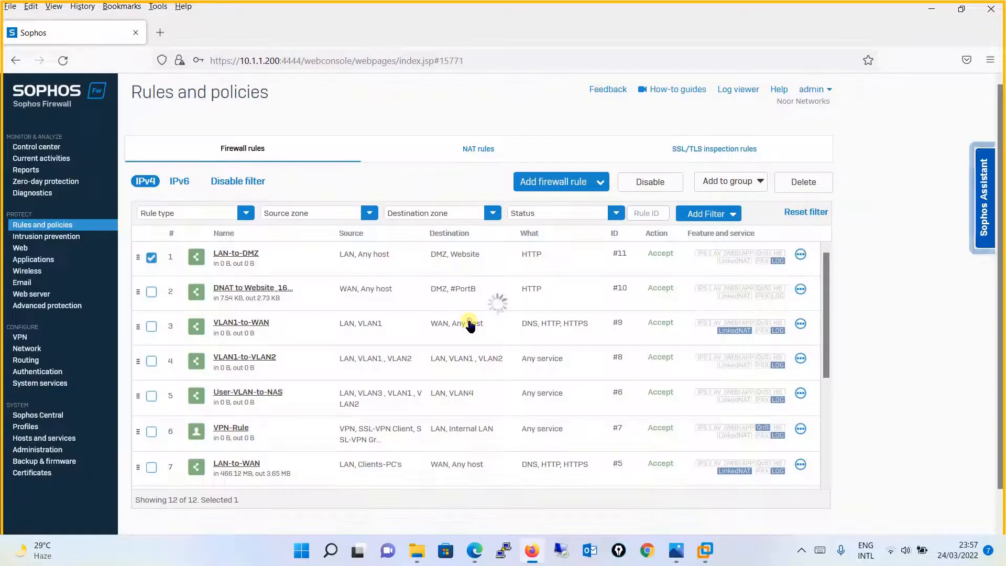
- Reload 172.16.0.100 on Client-PC1 and watch the request hang without completing
mouse_move(702, 560)
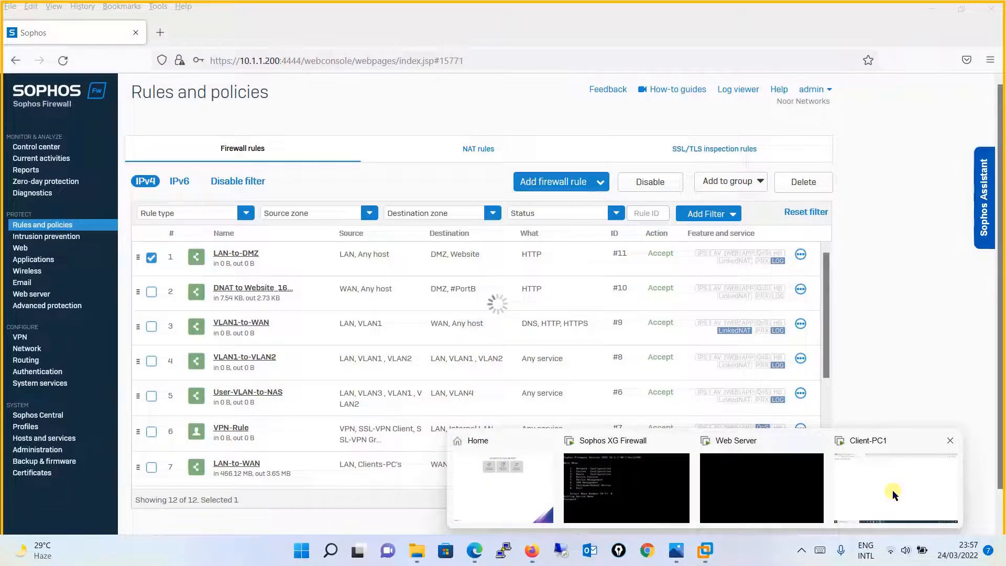
left_click(892, 489)
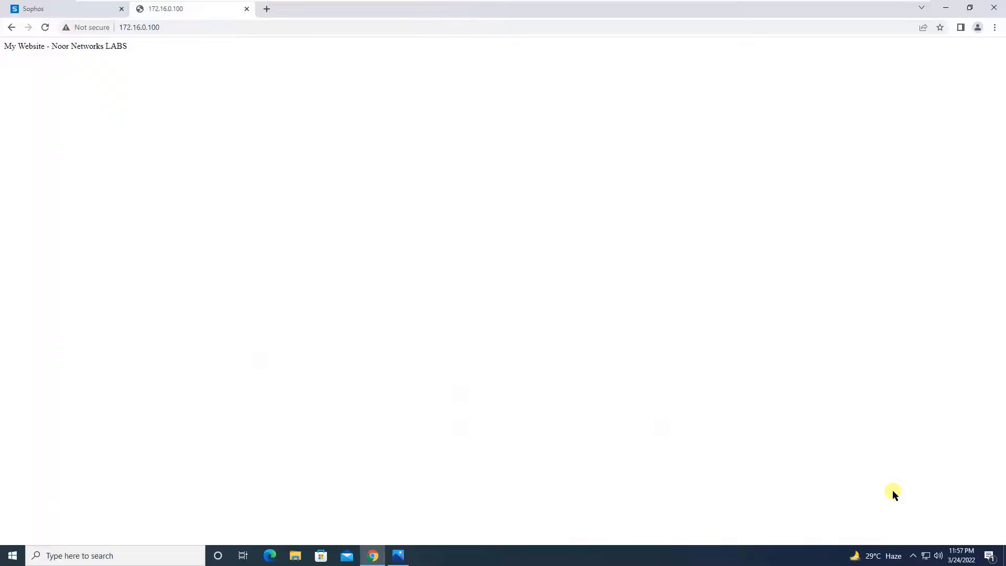
left_click(207, 27)
key("Return")
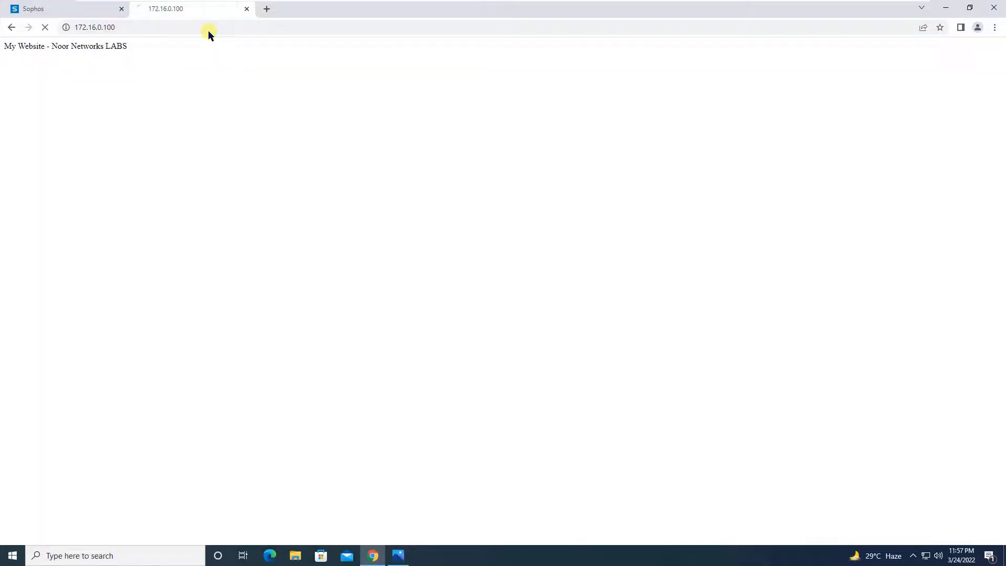
mouse_move(273, 3)
mouse_move(869, 4)
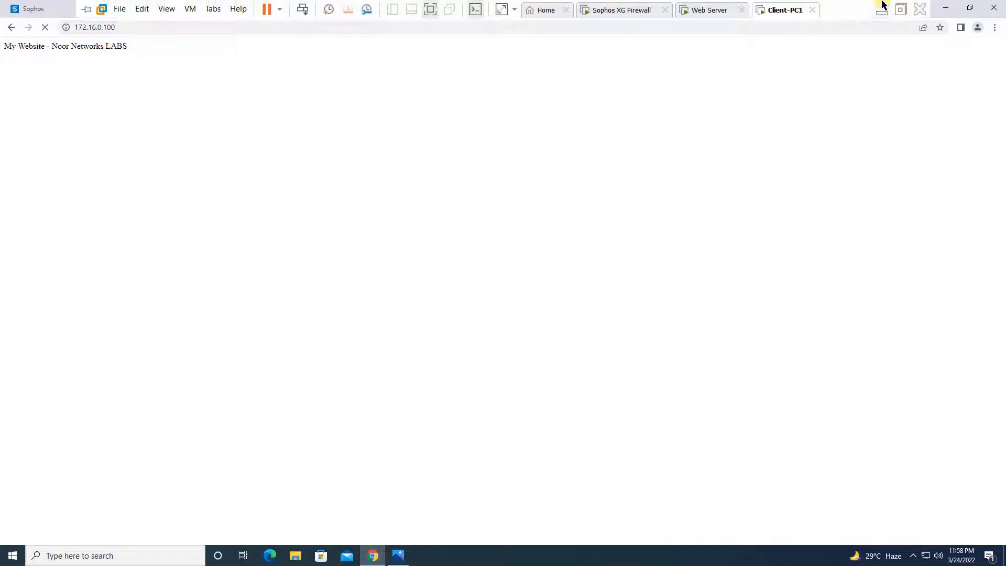
left_click(882, 8)
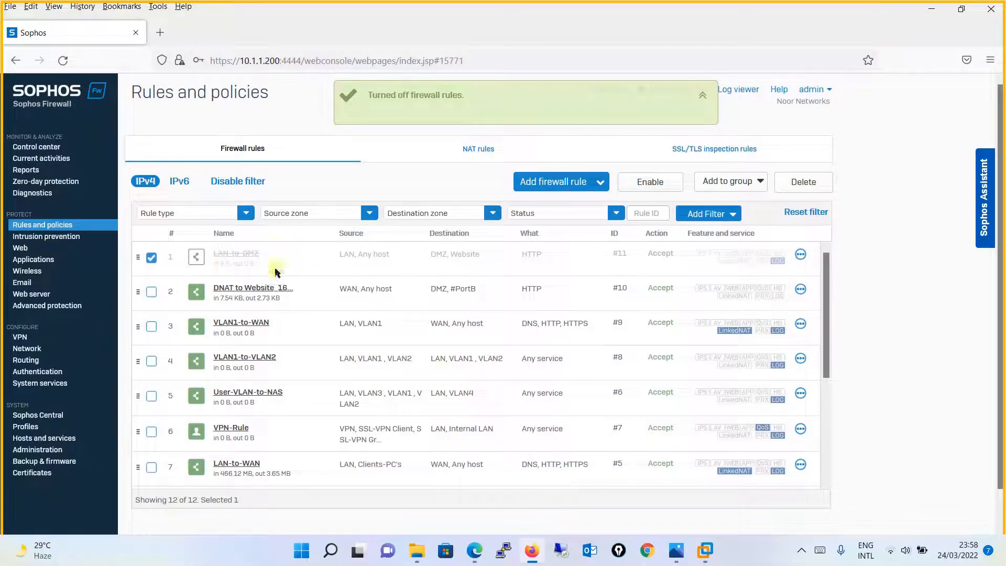
mouse_move(706, 556)
left_click(844, 483)
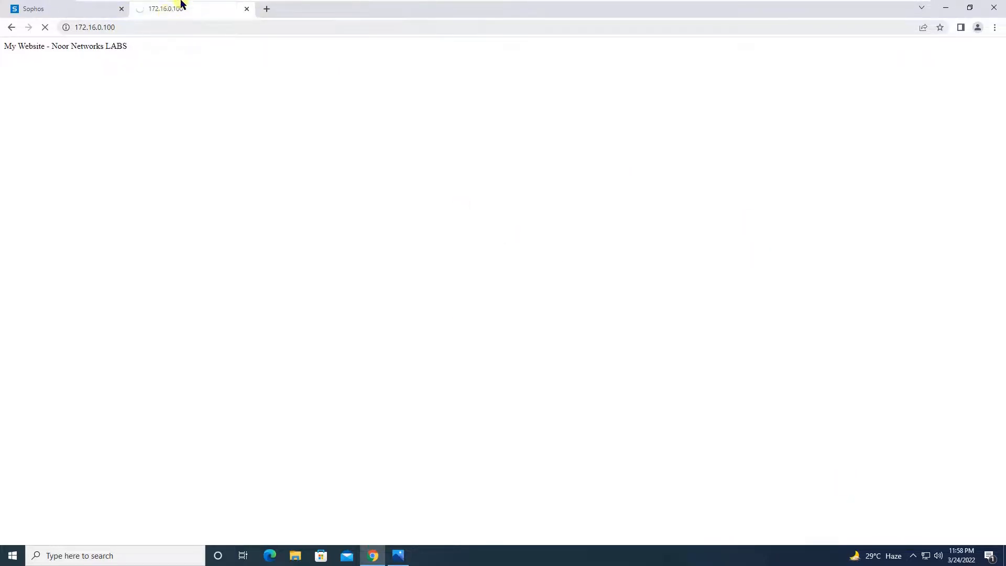
mouse_move(764, 2)
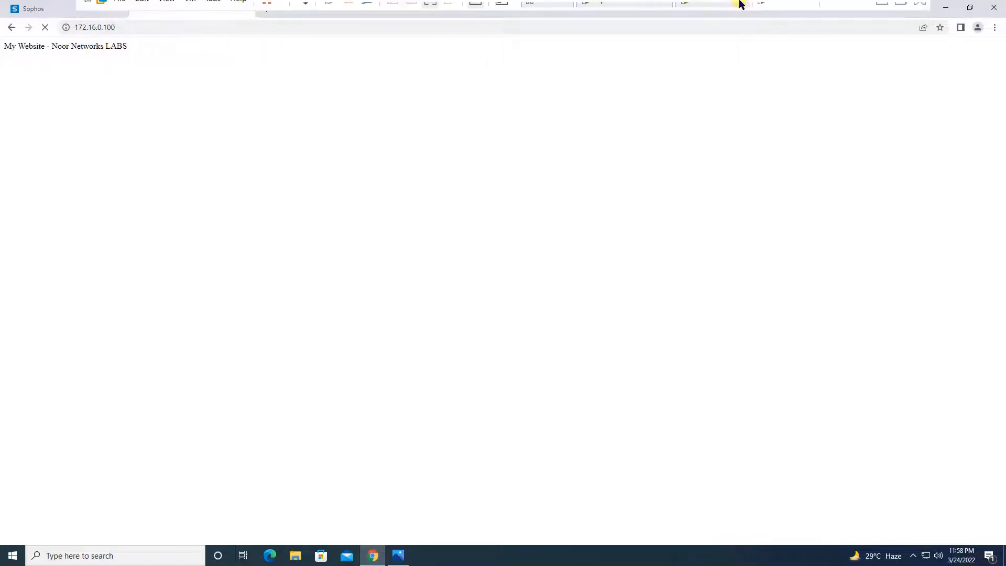
left_click(883, 12)
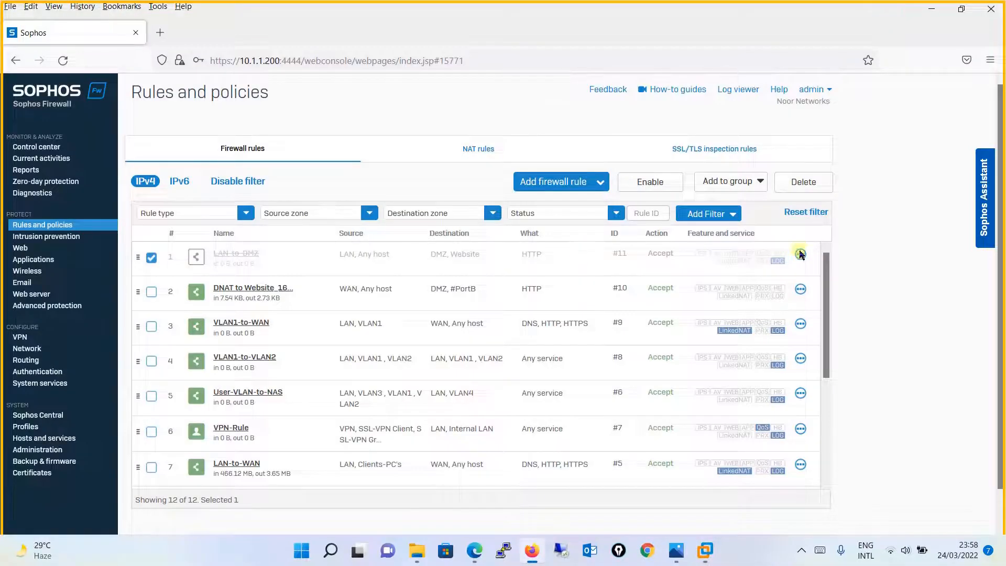
- Turn the LAN-to-DMZ rule back on and confirm
left_click(801, 254)
left_click(810, 287)
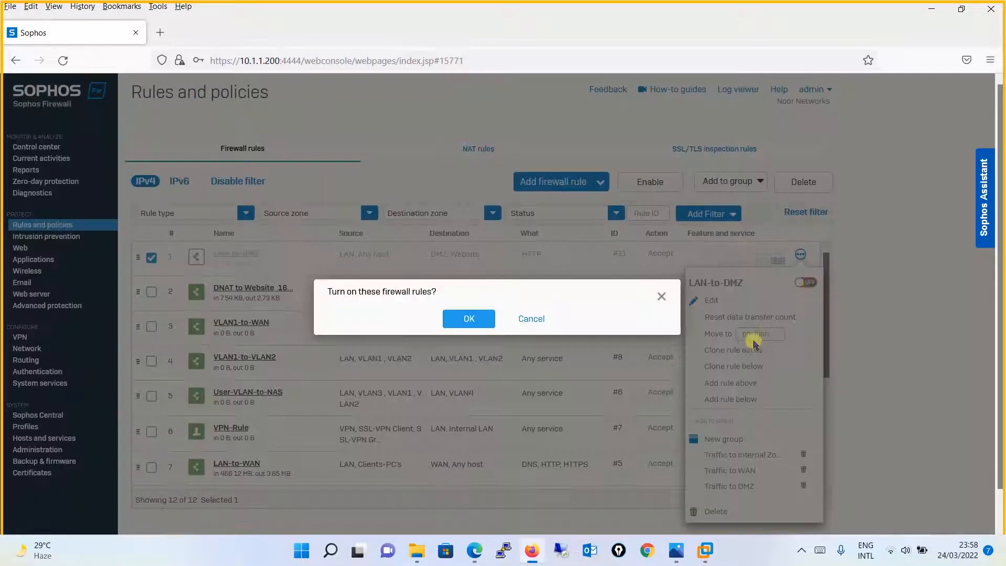
left_click(469, 318)
- Reload 172.16.0.100 on Client-PC1 to confirm the website loads again
mouse_move(706, 550)
left_click(839, 505)
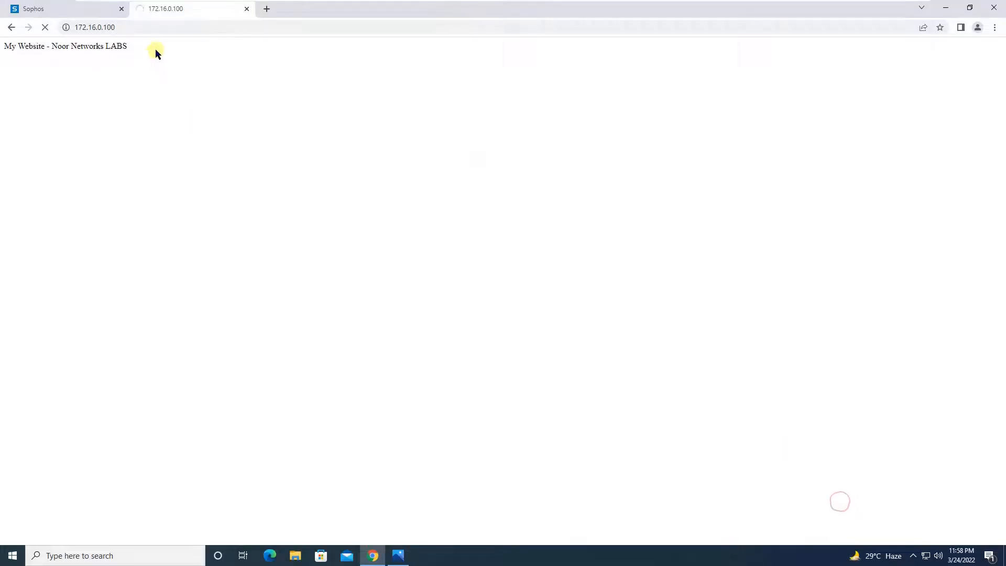
left_click(152, 27)
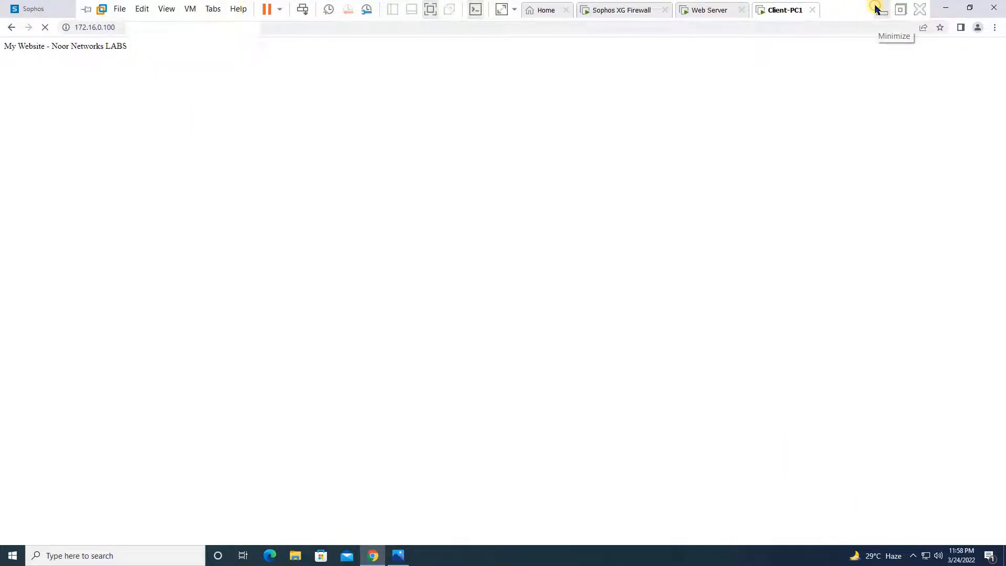
left_click(875, 8)
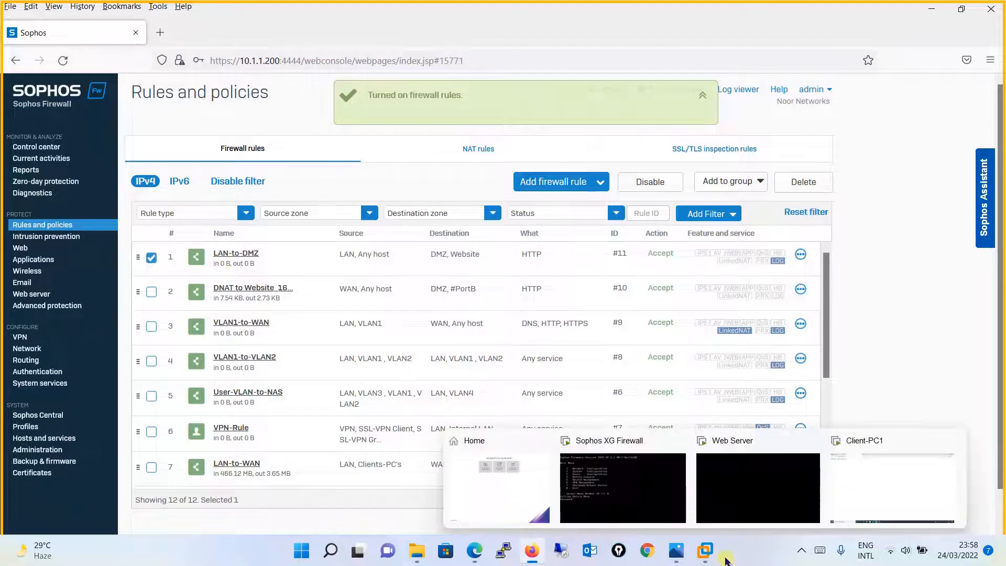
mouse_move(705, 553)
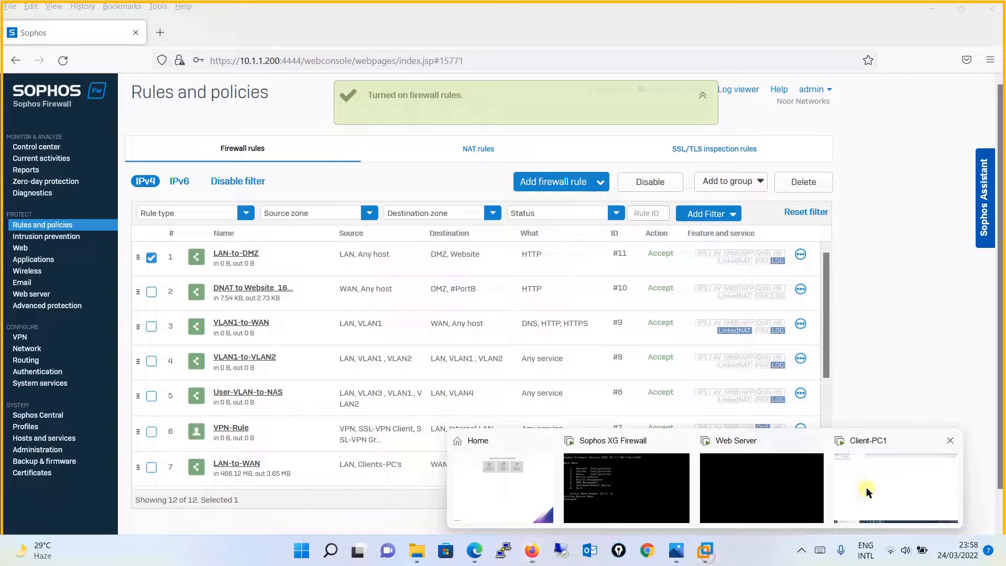
left_click(873, 485)
left_click(228, 30)
key("Return")
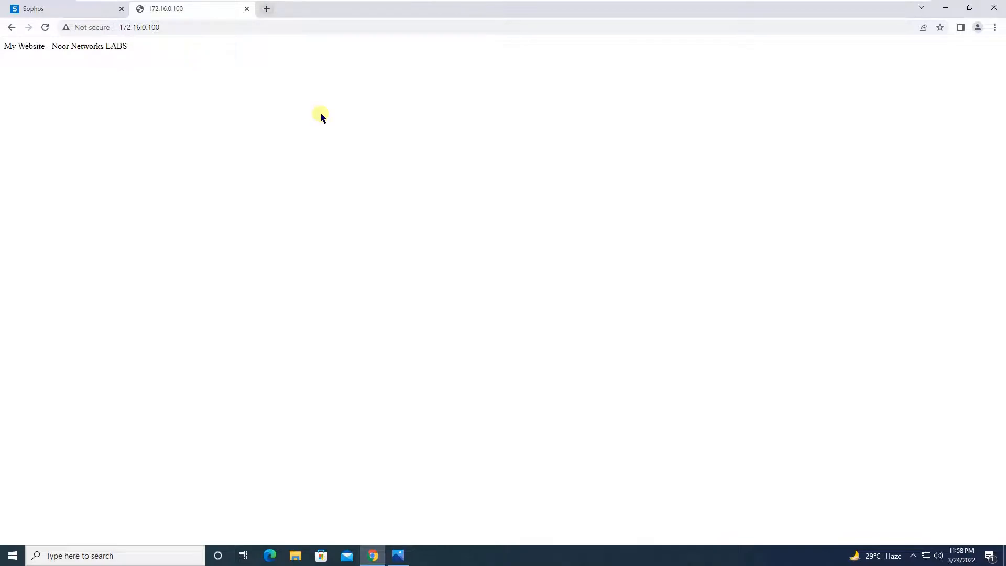
mouse_move(334, 1)
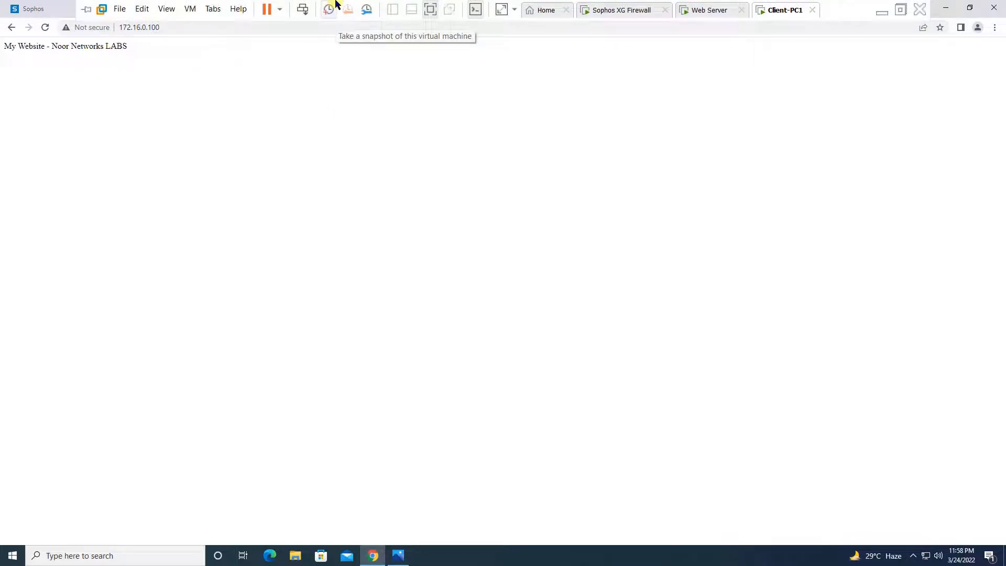
left_click(883, 11)
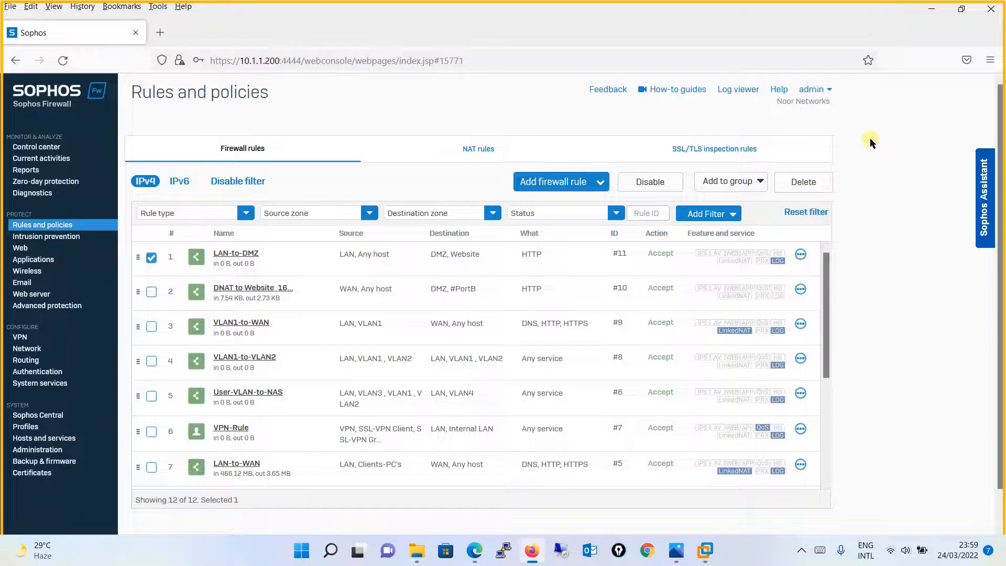
- Return Sophos Firewall to the Control center, then display the Sophos LAB.PNG network diagram in Photos
left_click(63, 147)
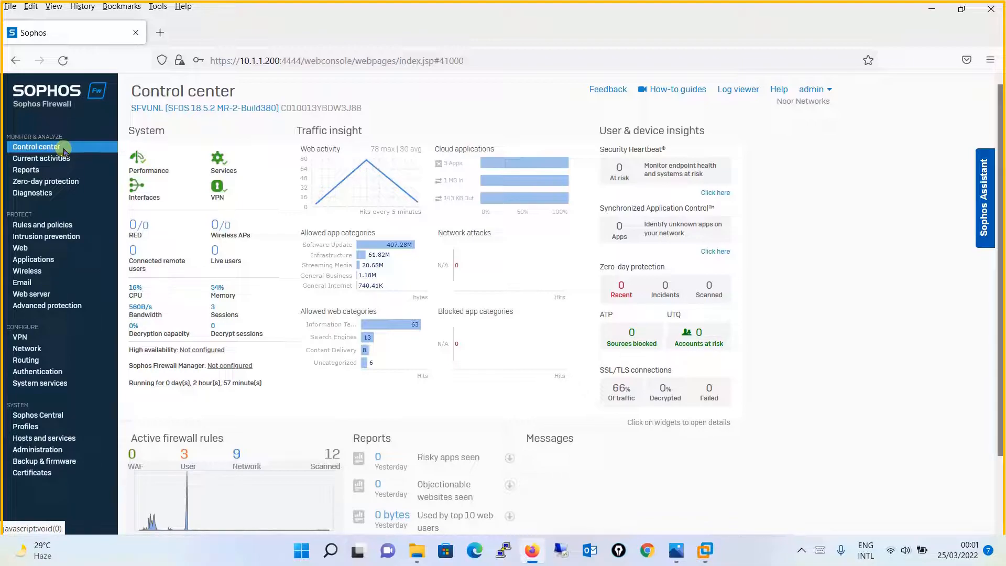
left_click(679, 553)
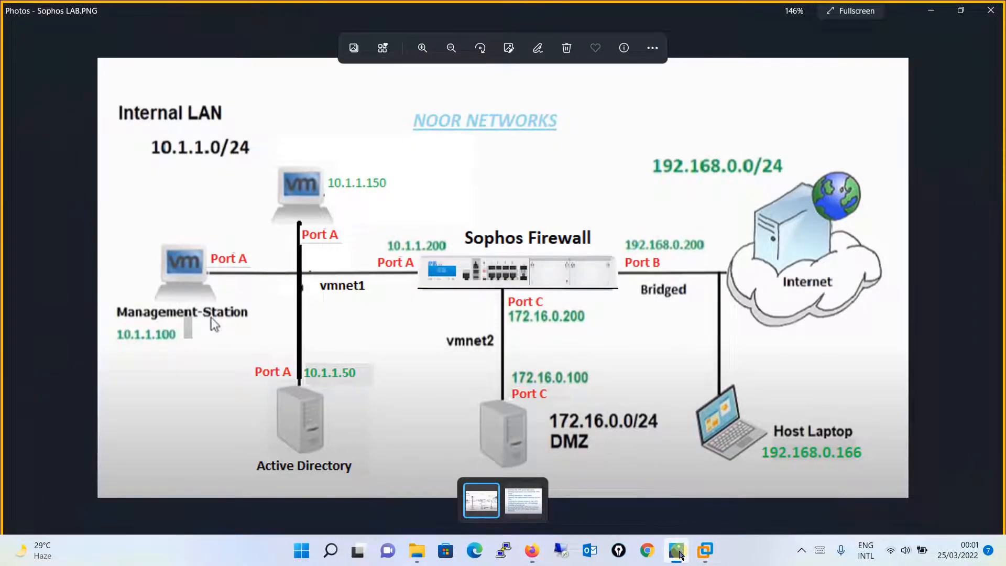